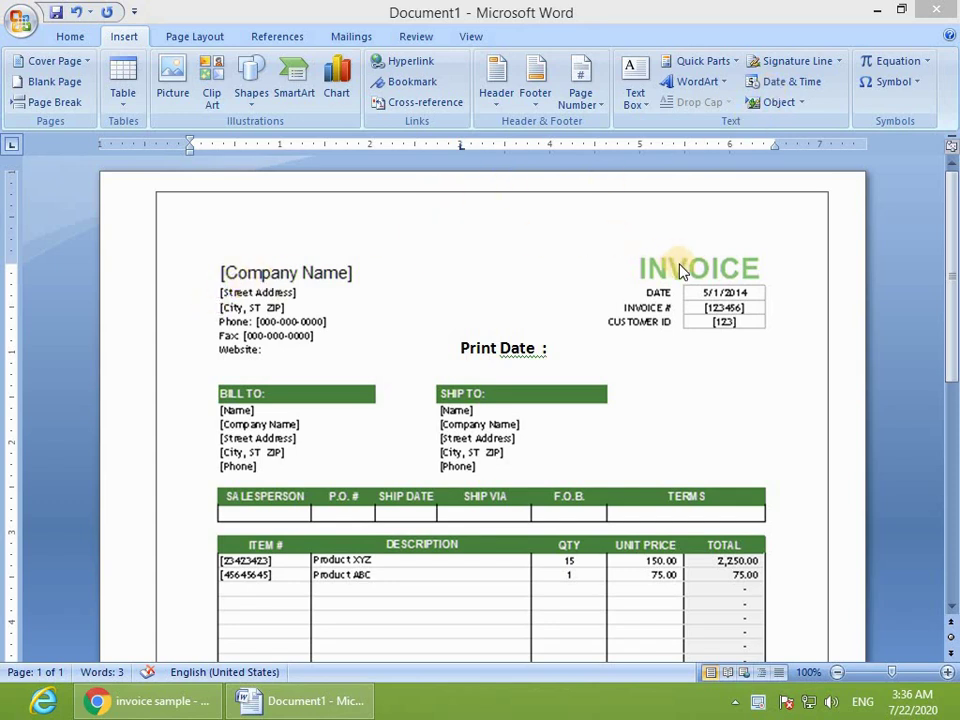
# Step: Place the insertion point right after the 'Print Date:' label
pyautogui.scroll(-5, 670, 412)
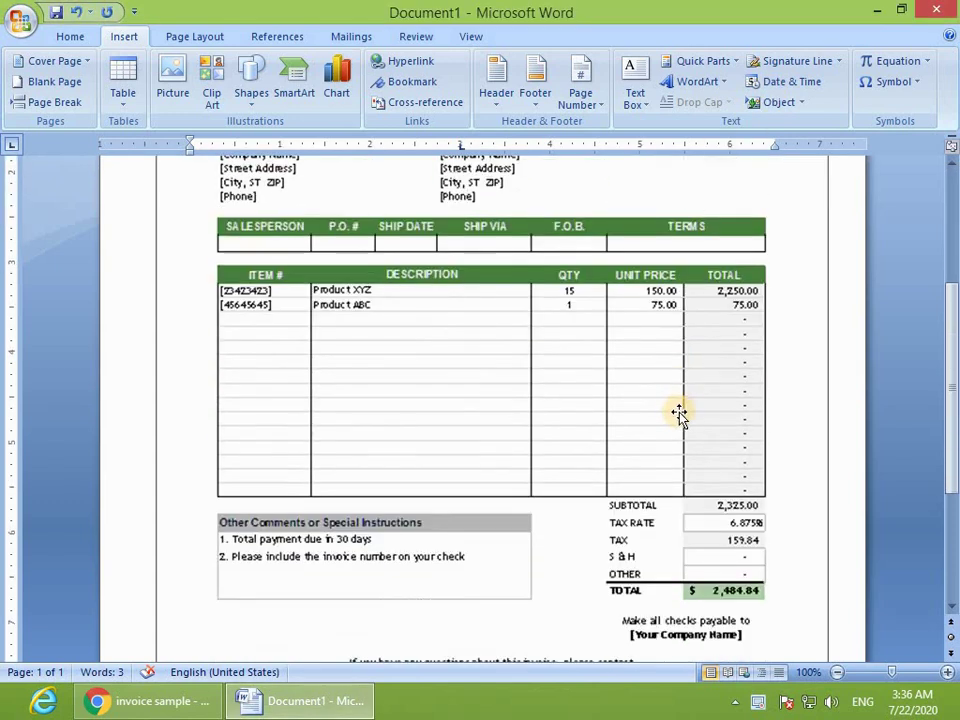
pyautogui.scroll(-3, 679, 413)
pyautogui.scroll(8, 680, 547)
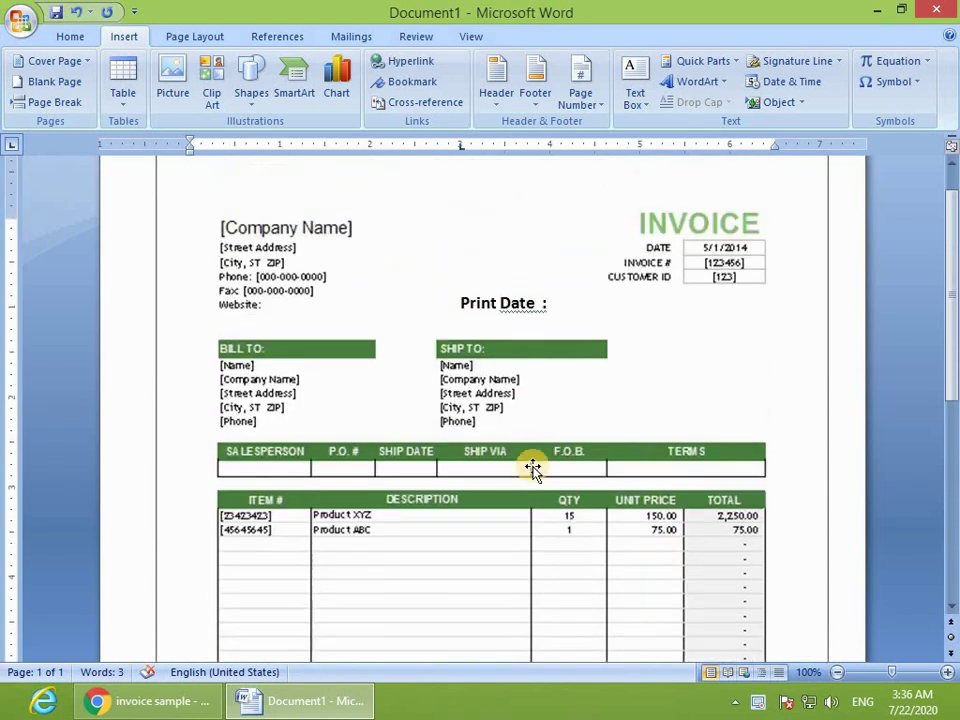
pyautogui.scroll(-1, 600, 540)
pyautogui.scroll(2, 645, 420)
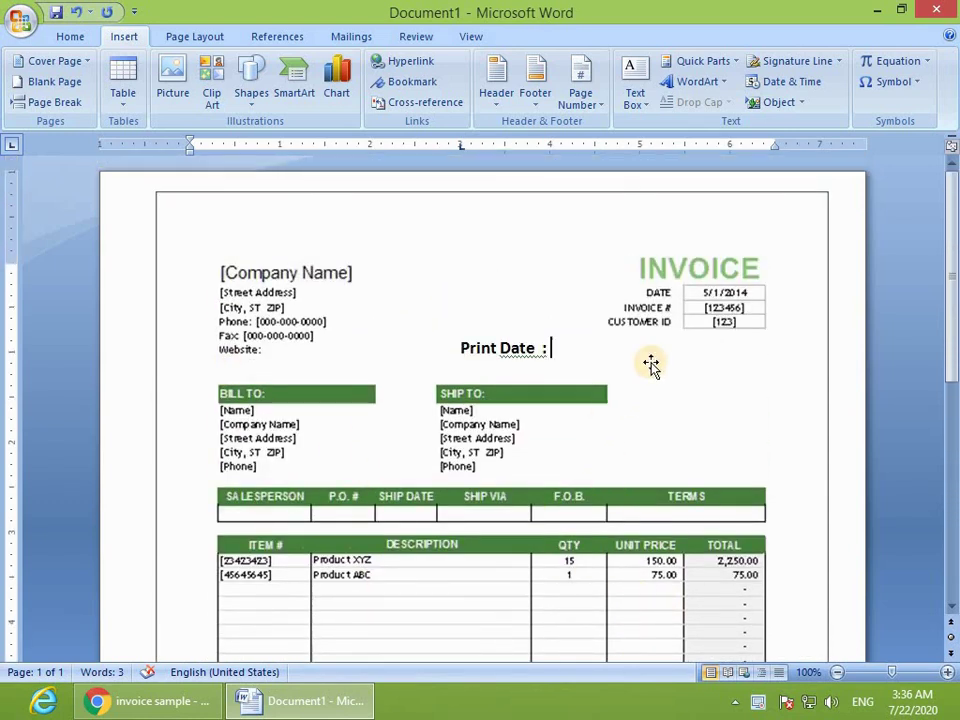
pyautogui.click(464, 348)
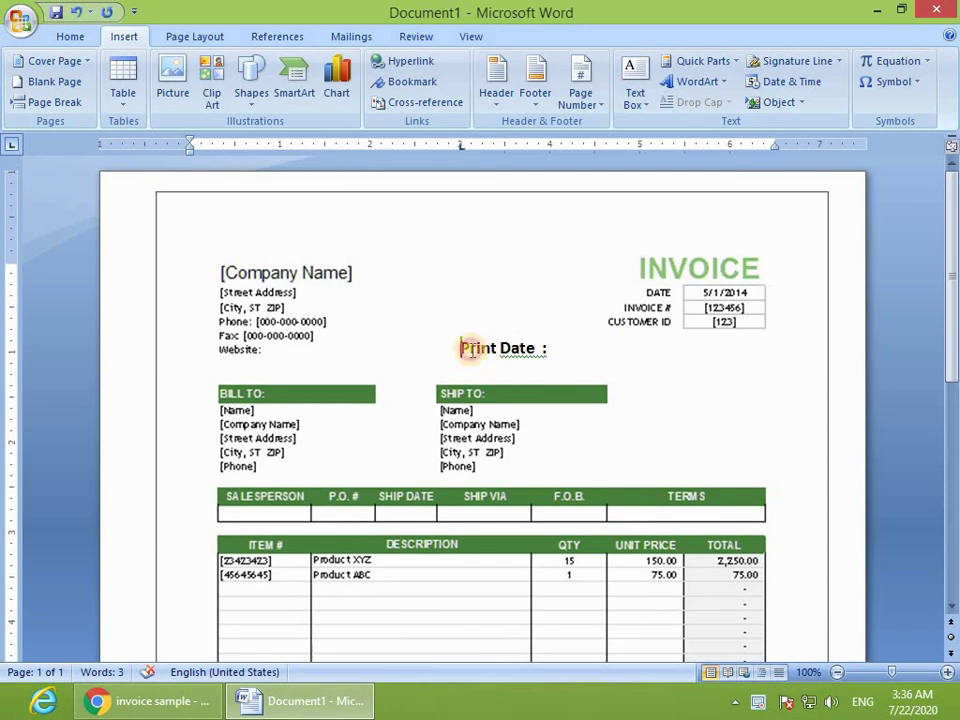
pyautogui.moveTo(466, 349); pyautogui.dragTo(573, 353)
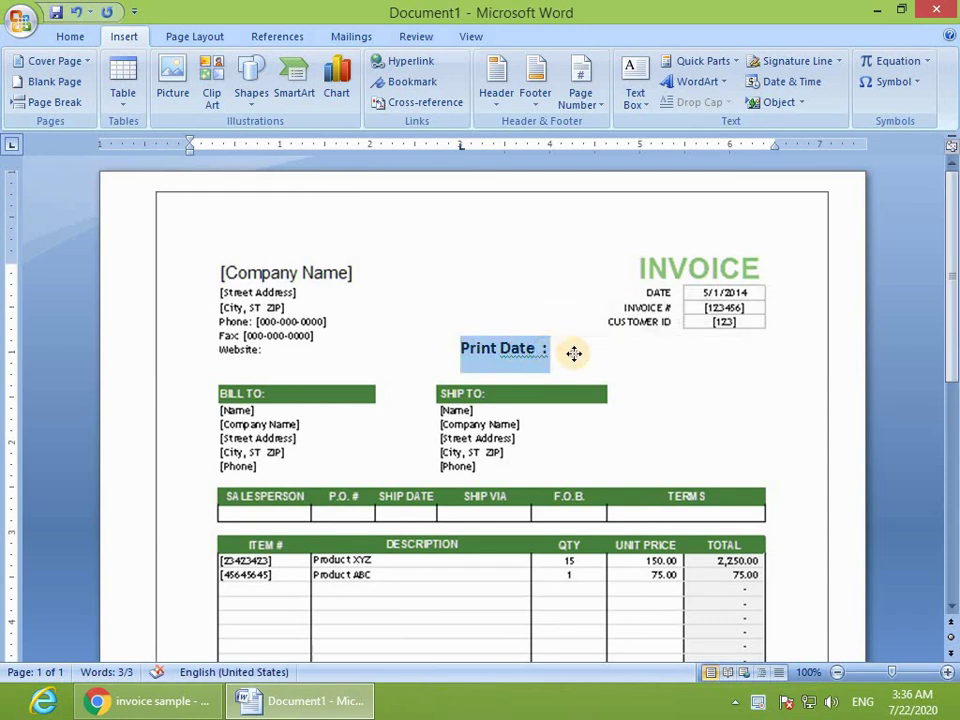
pyautogui.click(573, 353)
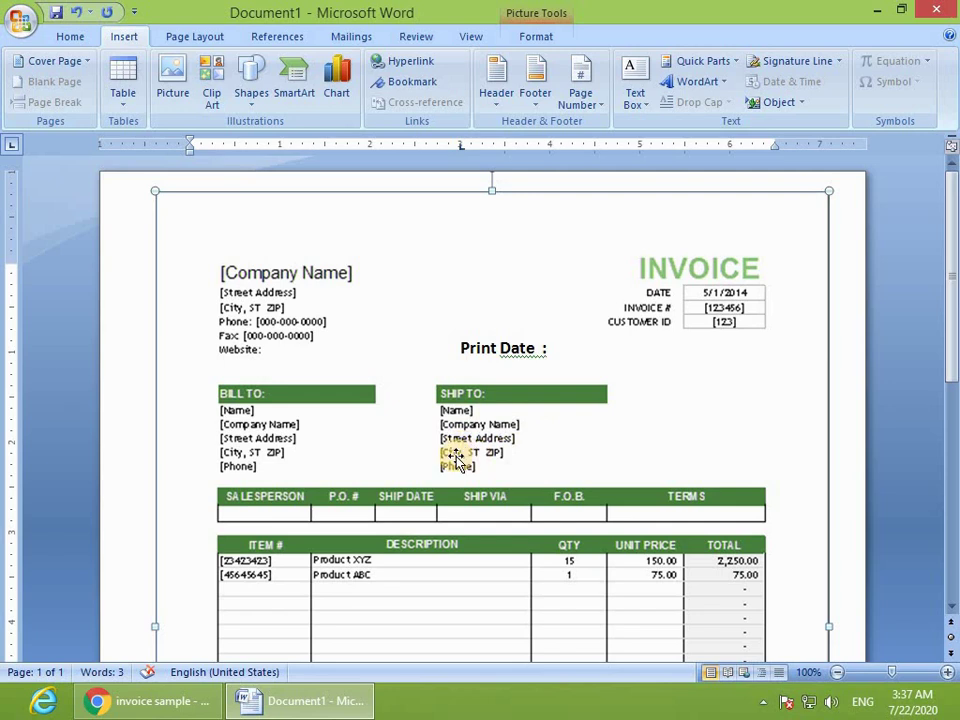
pyautogui.scroll(-3, 400, 485)
pyautogui.scroll(3, 487, 480)
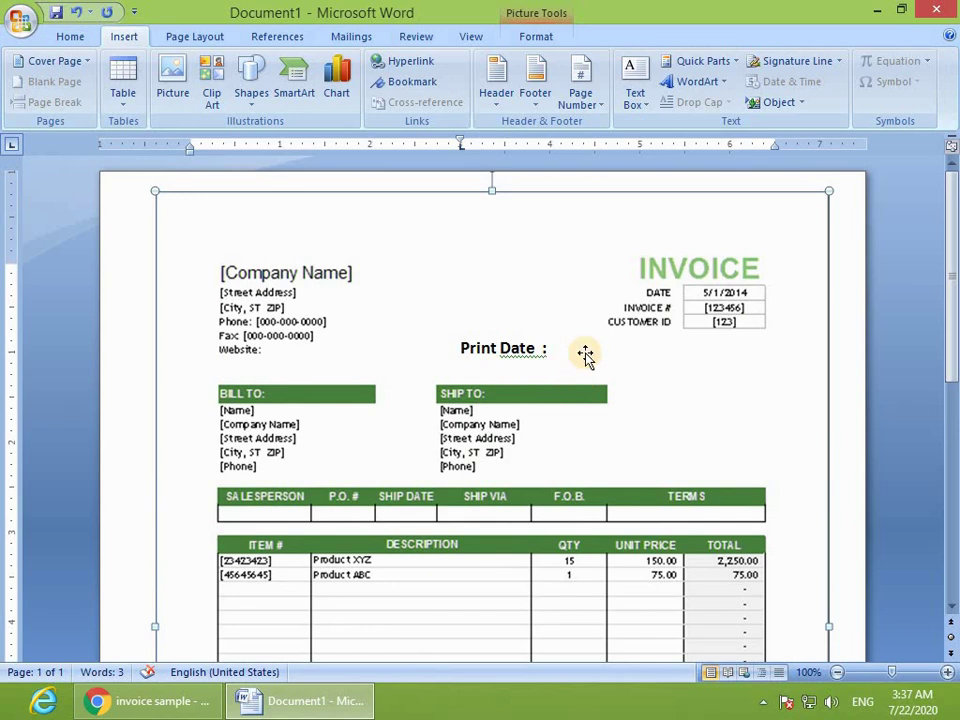
pyautogui.click(550, 348)
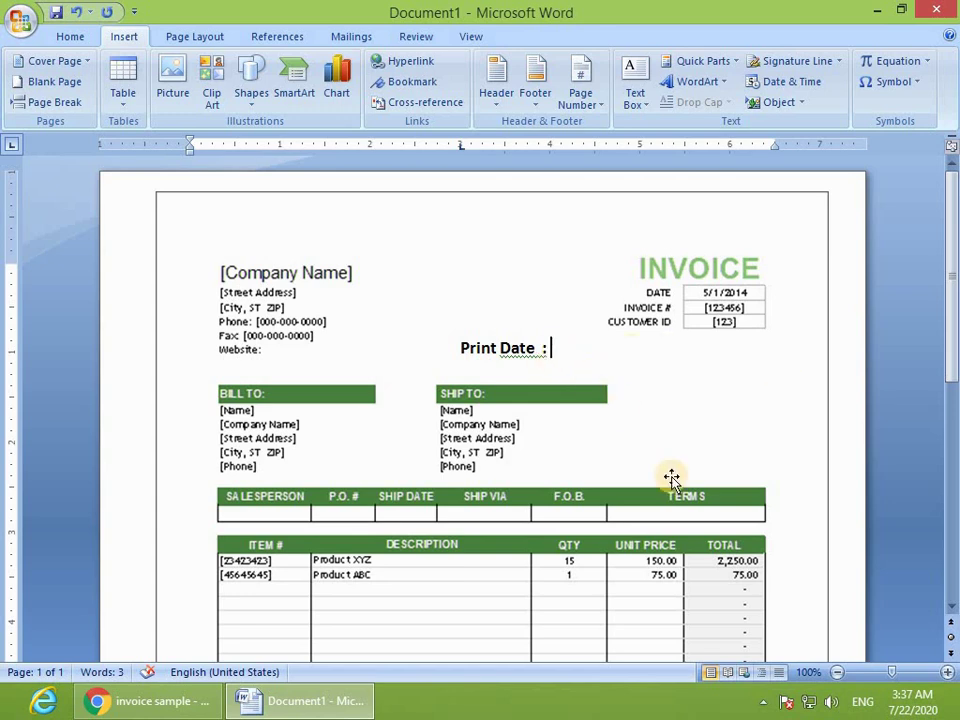
# Step: Bring up the Date and Time dialog and browse the available date formats
pyautogui.moveTo(926, 690)
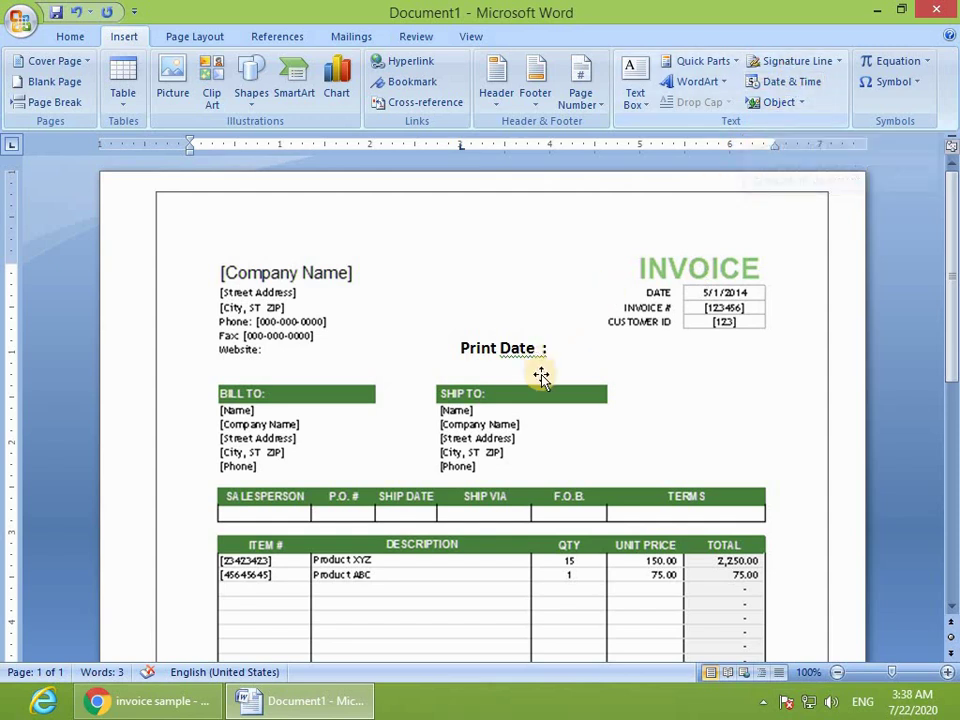
pyautogui.click(786, 85)
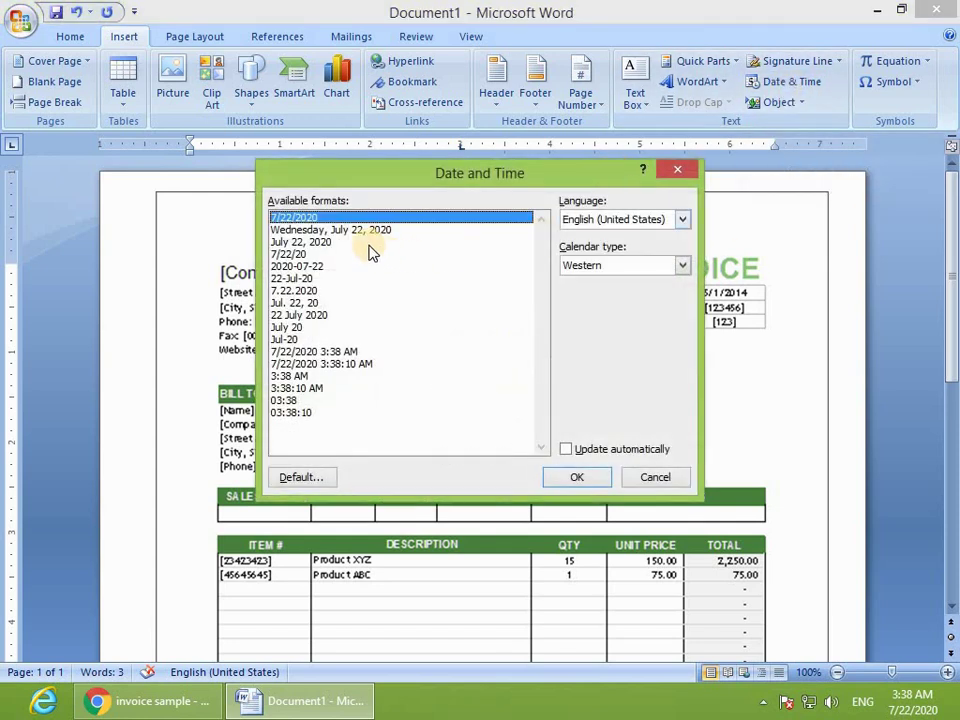
pyautogui.click(310, 230)
pyautogui.click(312, 242)
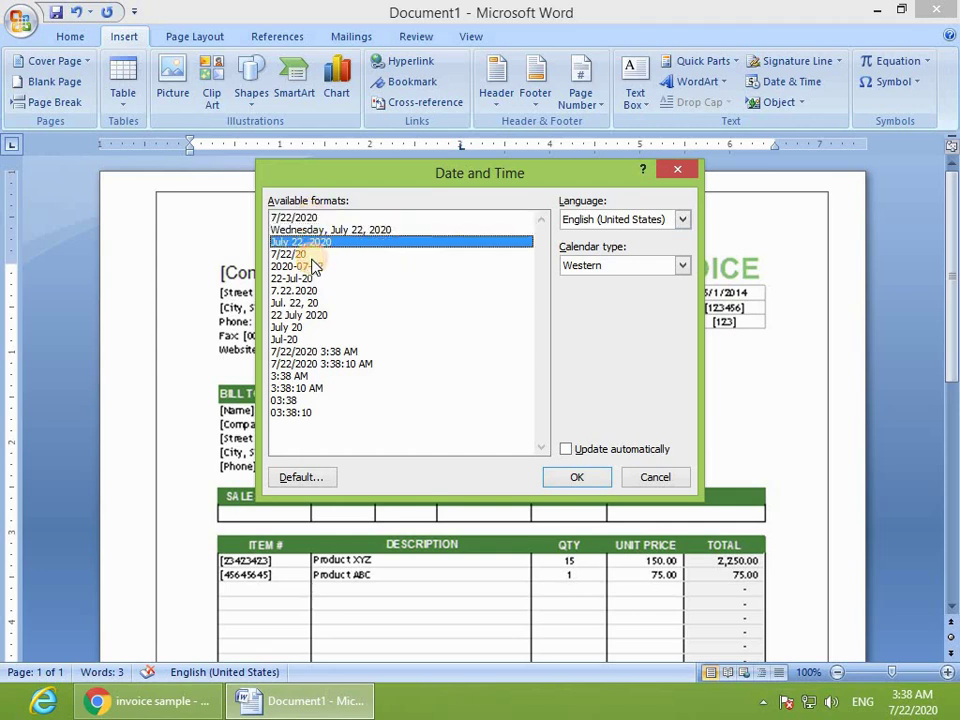
pyautogui.click(312, 254)
pyautogui.moveTo(312, 270); pyautogui.dragTo(316, 376)
pyautogui.click(325, 230)
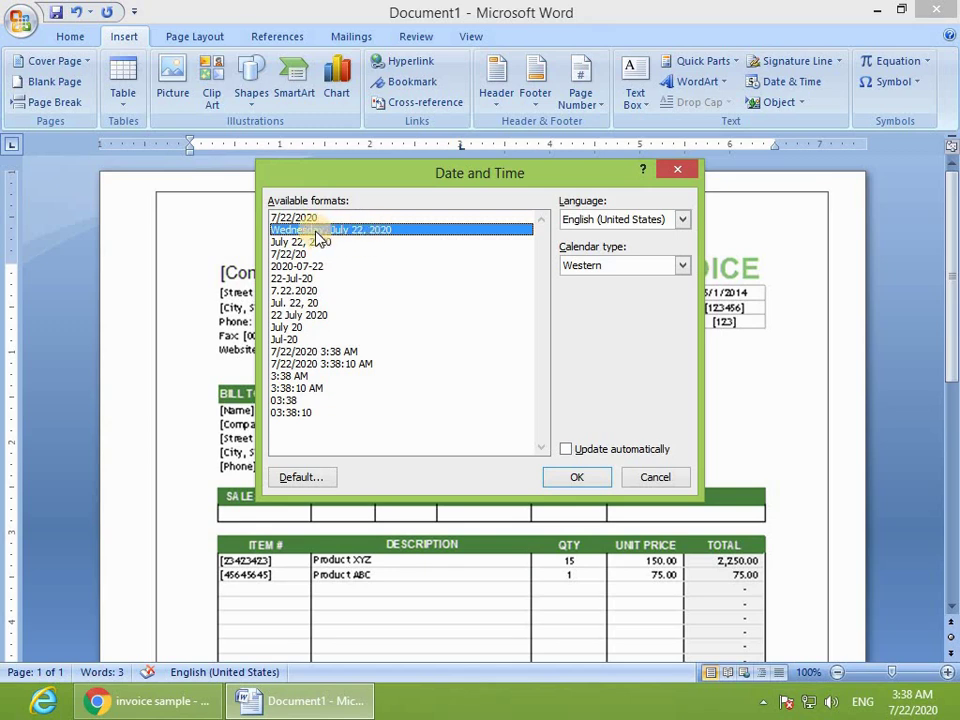
# Step: Insert the English (United States) 'Wednesday, July 22, 2020' date, set to update automatically
pyautogui.click(641, 228)
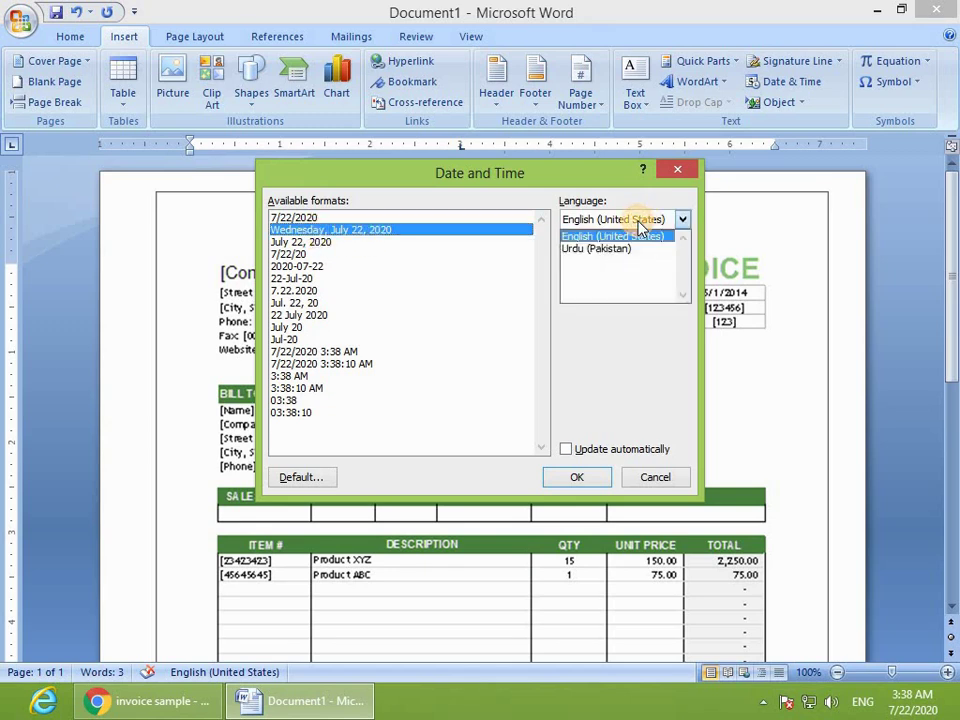
pyautogui.click(592, 252)
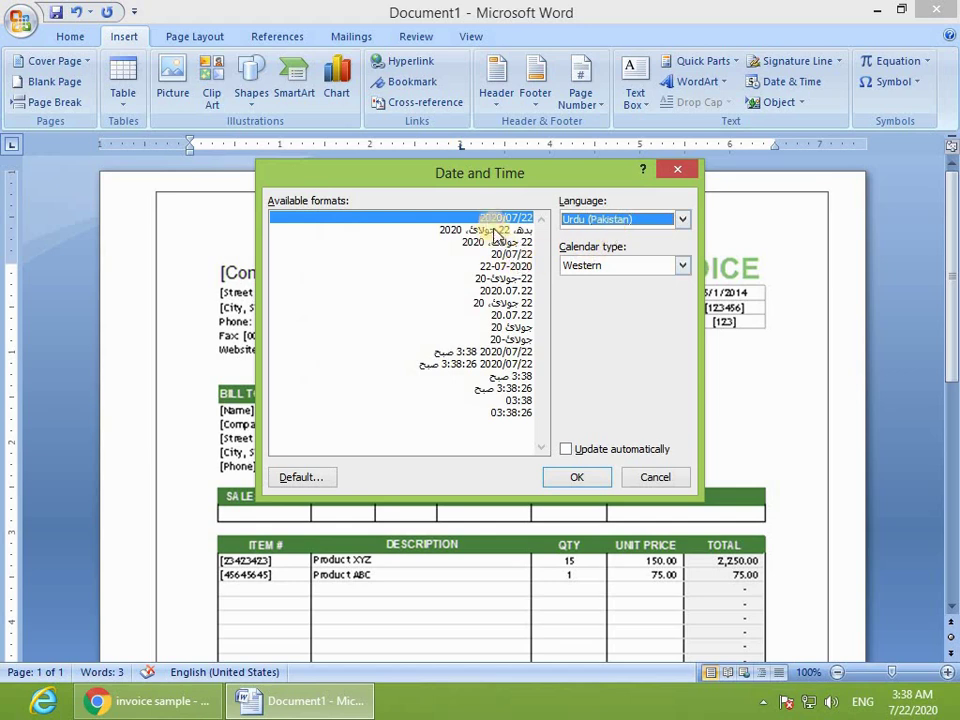
pyautogui.click(604, 221)
pyautogui.click(600, 236)
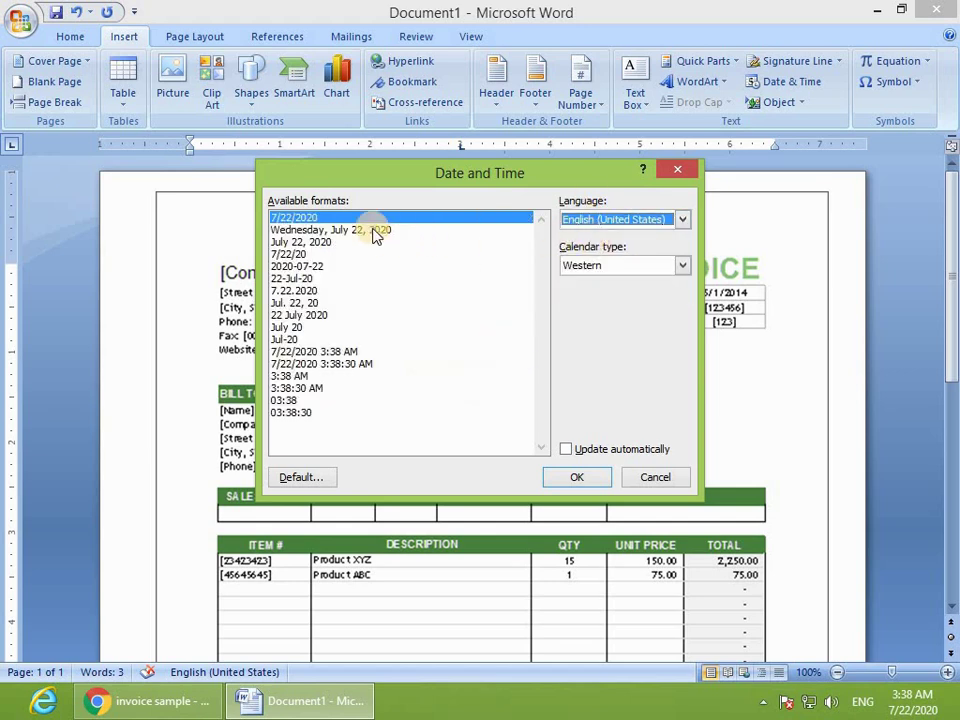
pyautogui.click(303, 230)
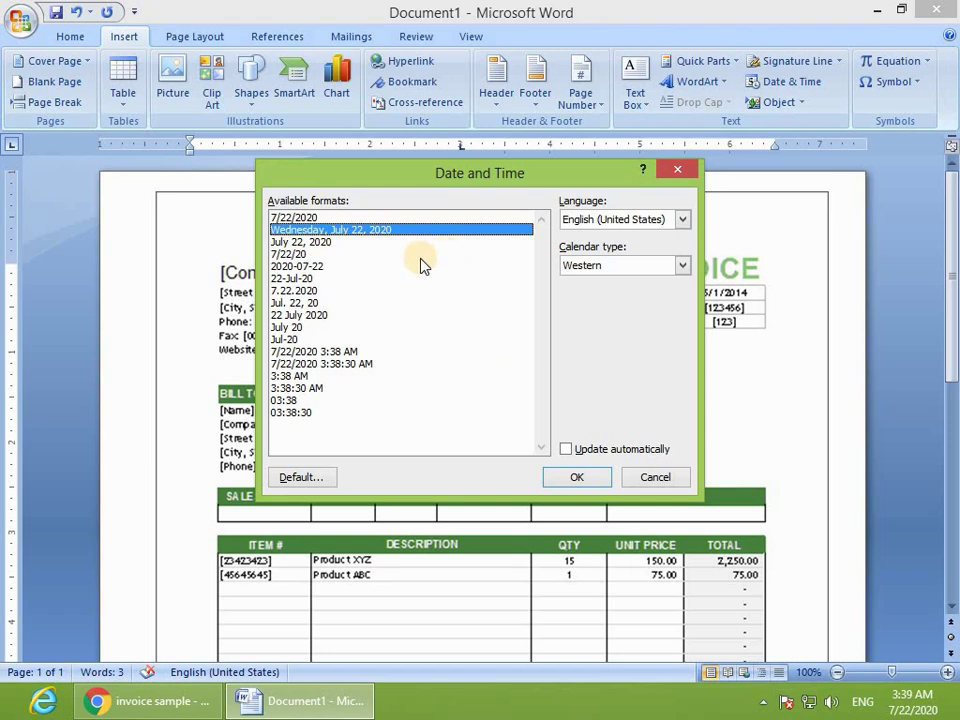
pyautogui.click(566, 449)
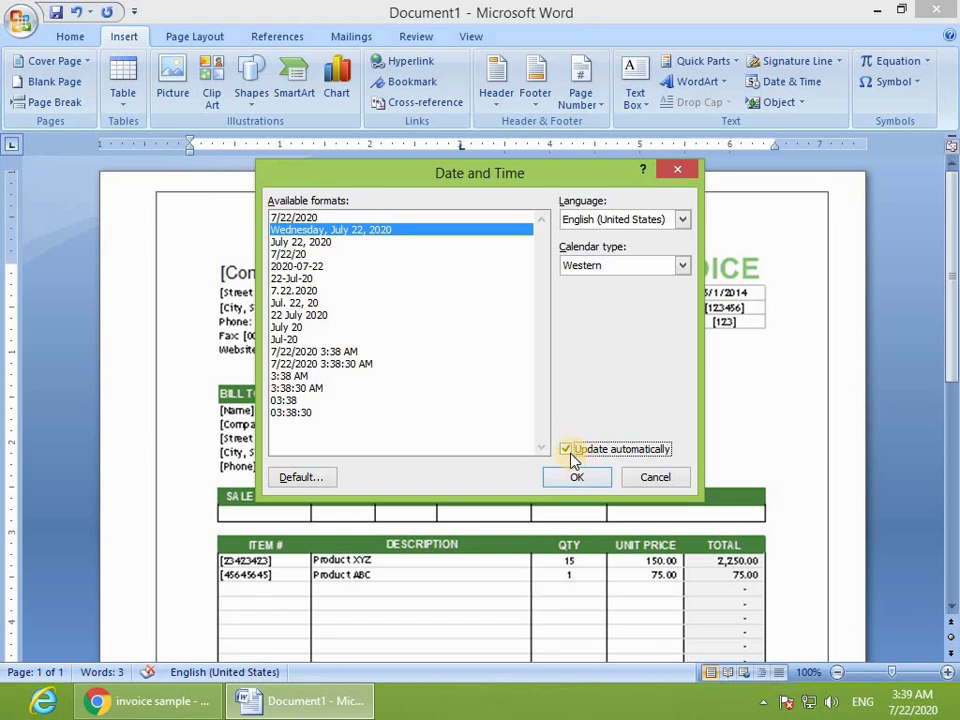
pyautogui.click(577, 477)
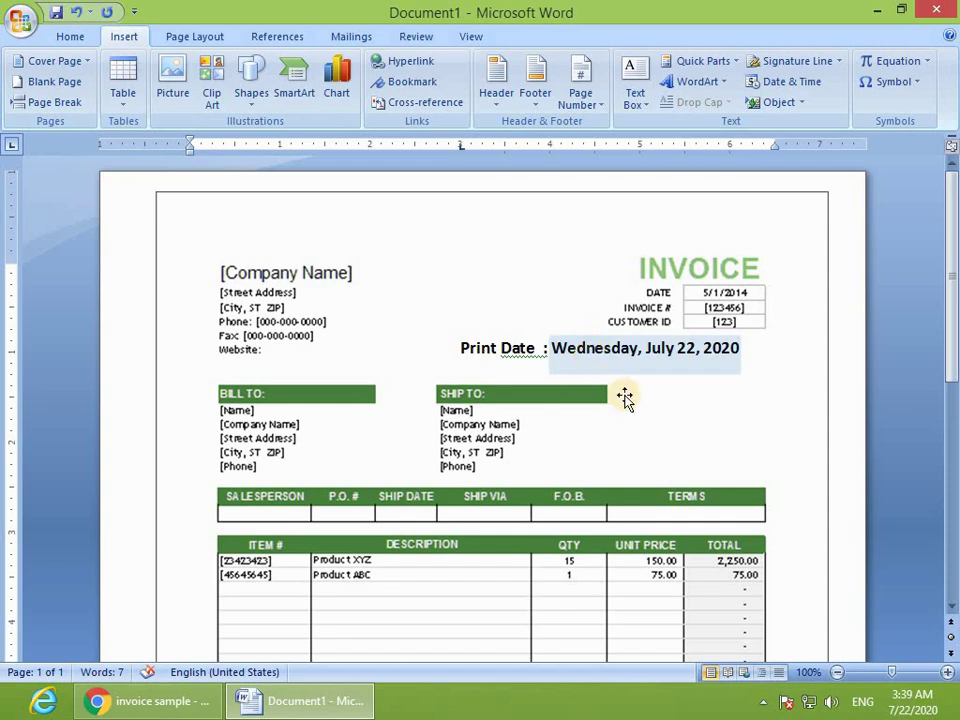
pyautogui.click(684, 415)
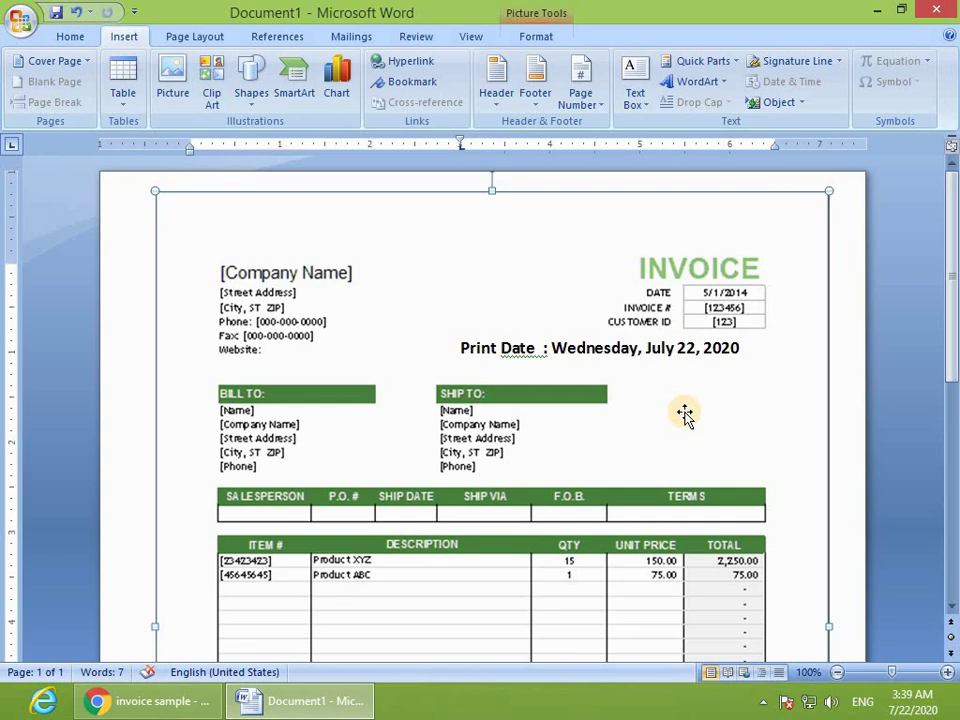
pyautogui.click(579, 349)
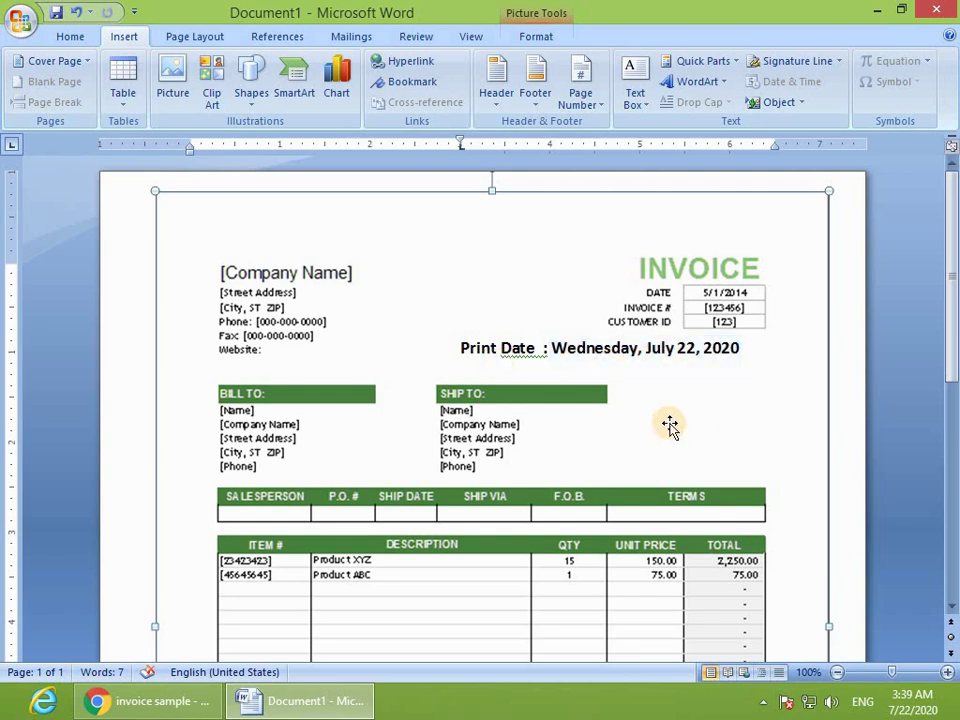
pyautogui.scroll(-3, 392, 520)
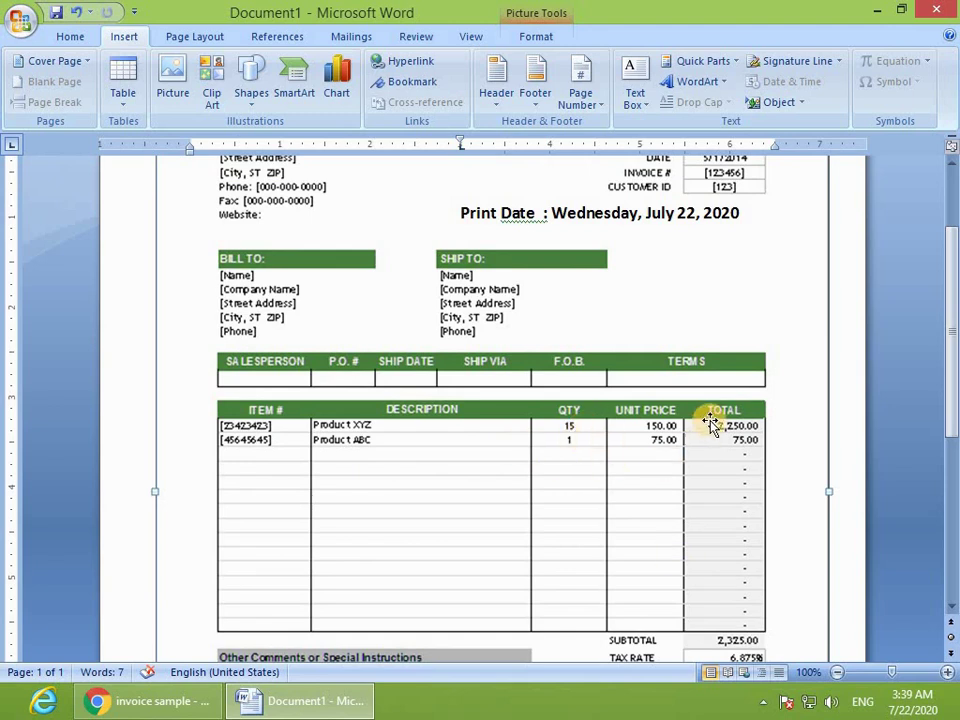
pyautogui.scroll(-3, 501, 602)
pyautogui.scroll(6, 574, 568)
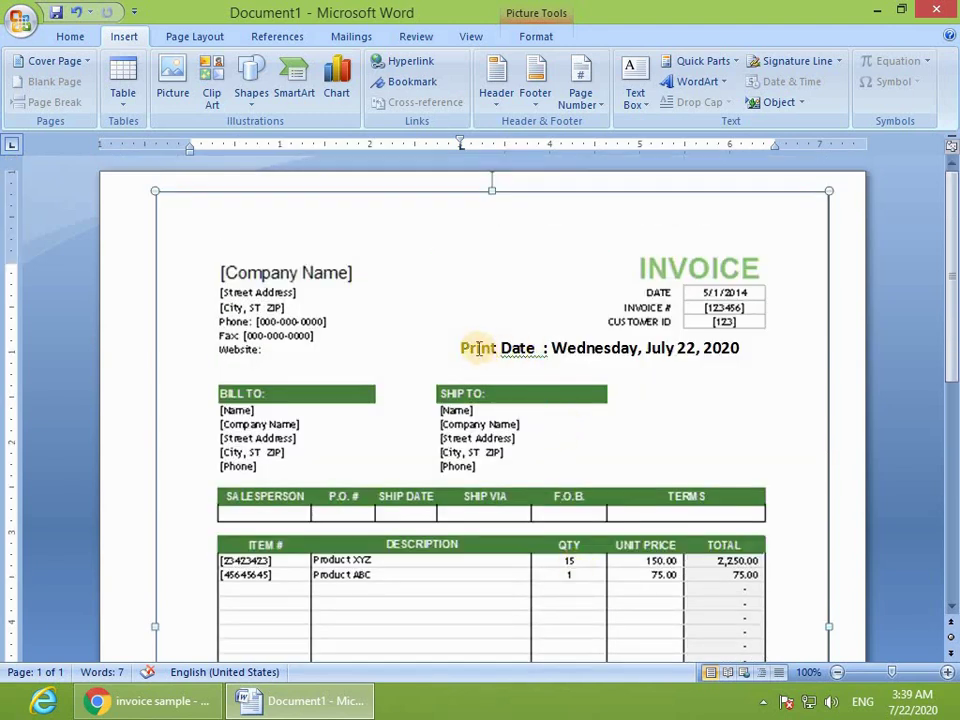
pyautogui.click(705, 347)
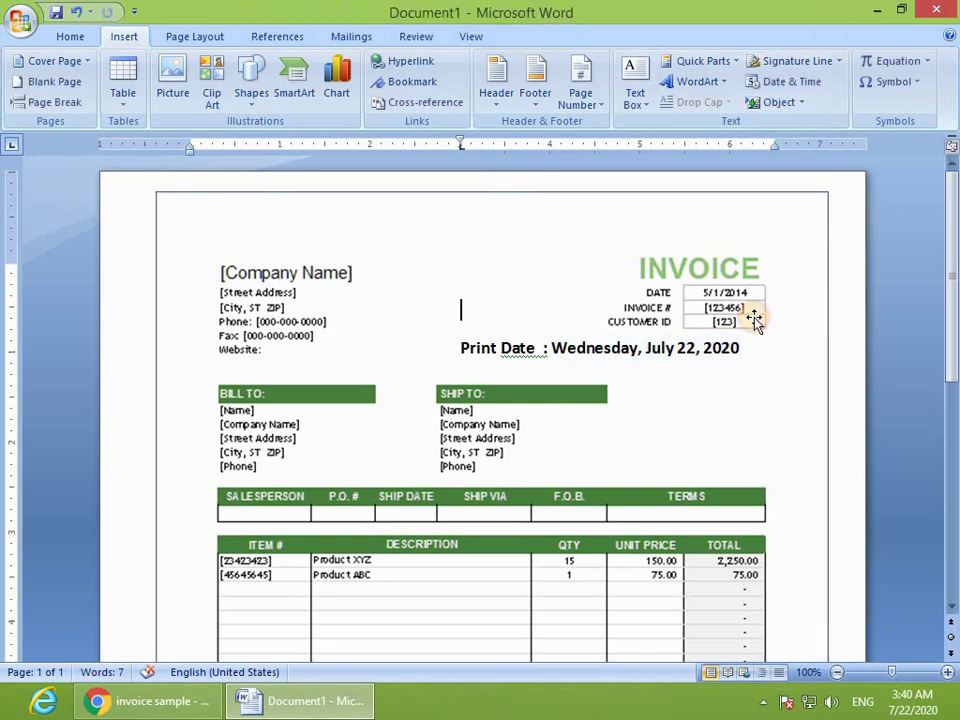
# Step: Delete the selected invoice picture, then select and delete the whole Print Date line
pyautogui.press('Delete')
pyautogui.moveTo(596, 343); pyautogui.dragTo(536, 349)
pyautogui.click(536, 350)
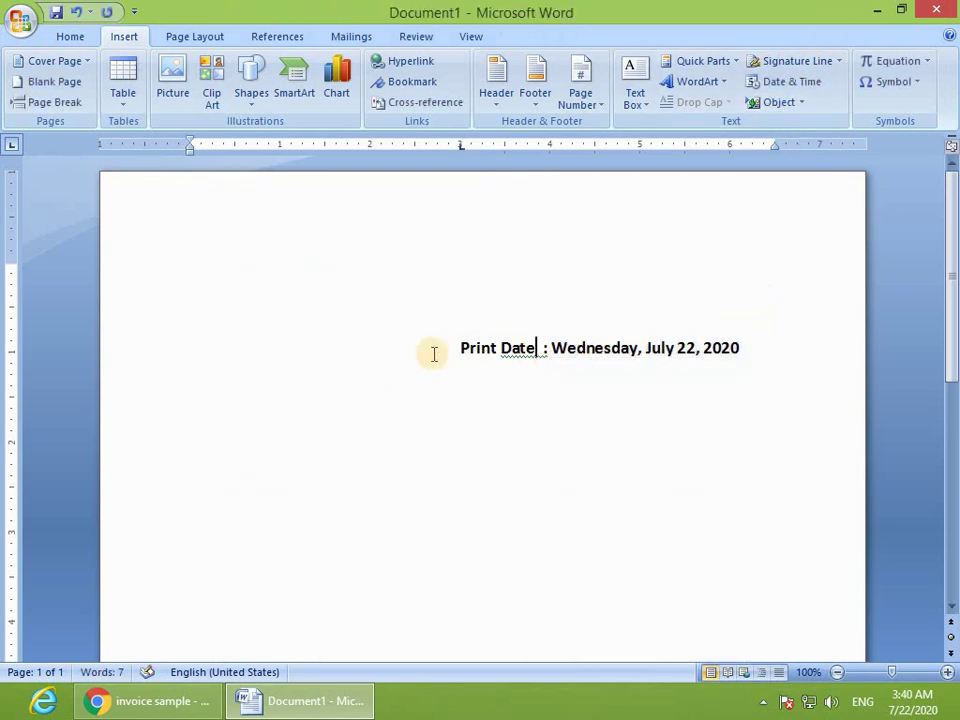
pyautogui.moveTo(463, 353); pyautogui.dragTo(878, 354)
pyautogui.press('Delete')
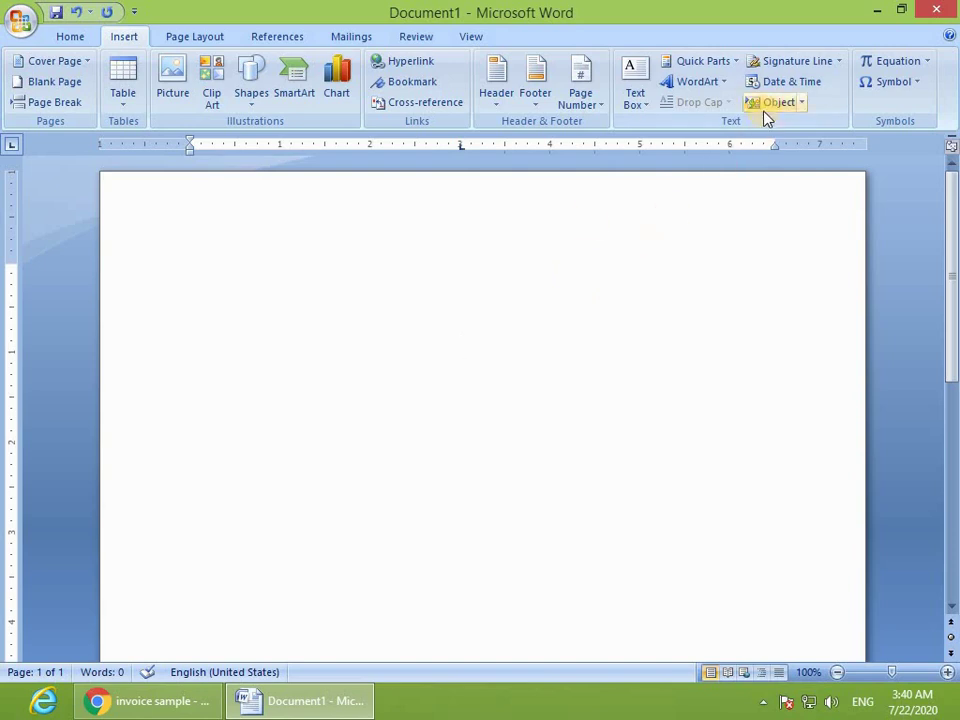
# Step: Embed a new Bitmap Image object from Insert > Object's Create New list
pyautogui.click(800, 103)
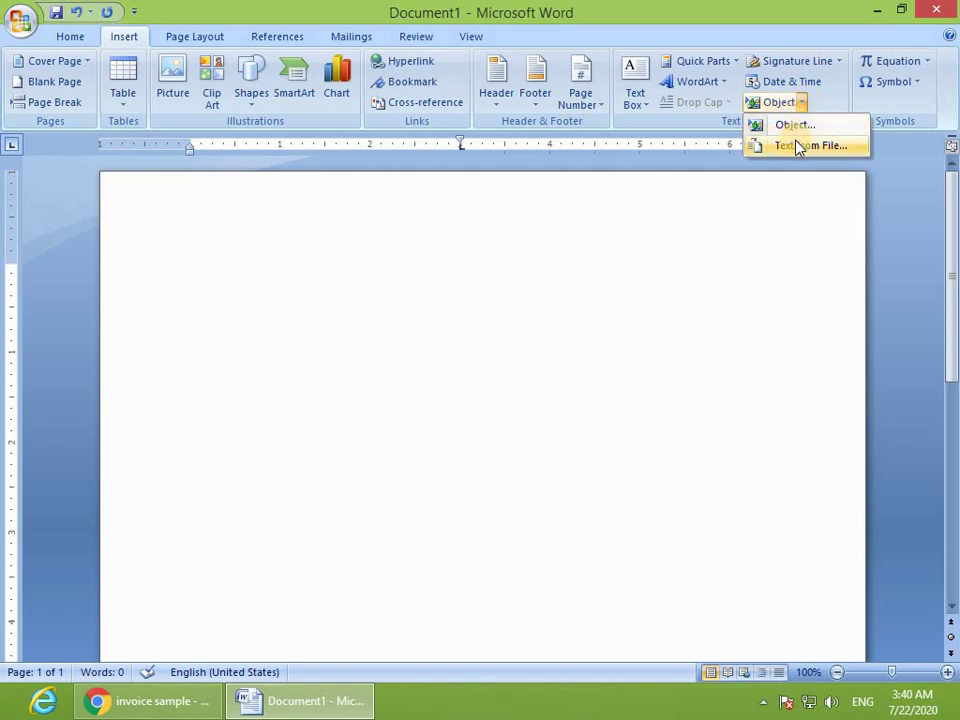
pyautogui.click(587, 265)
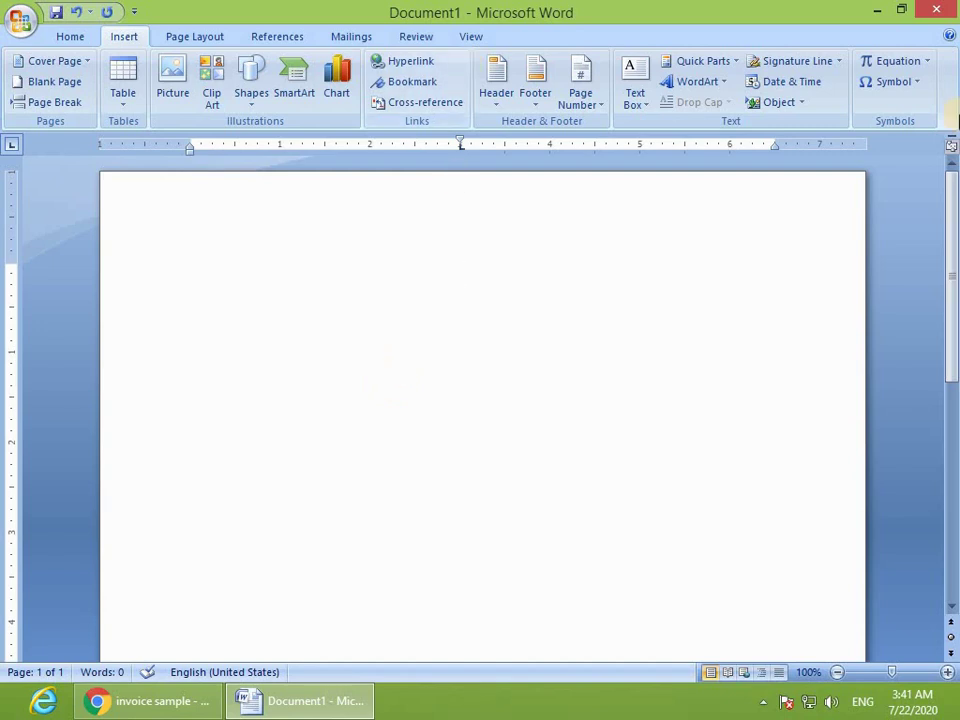
pyautogui.click(770, 100)
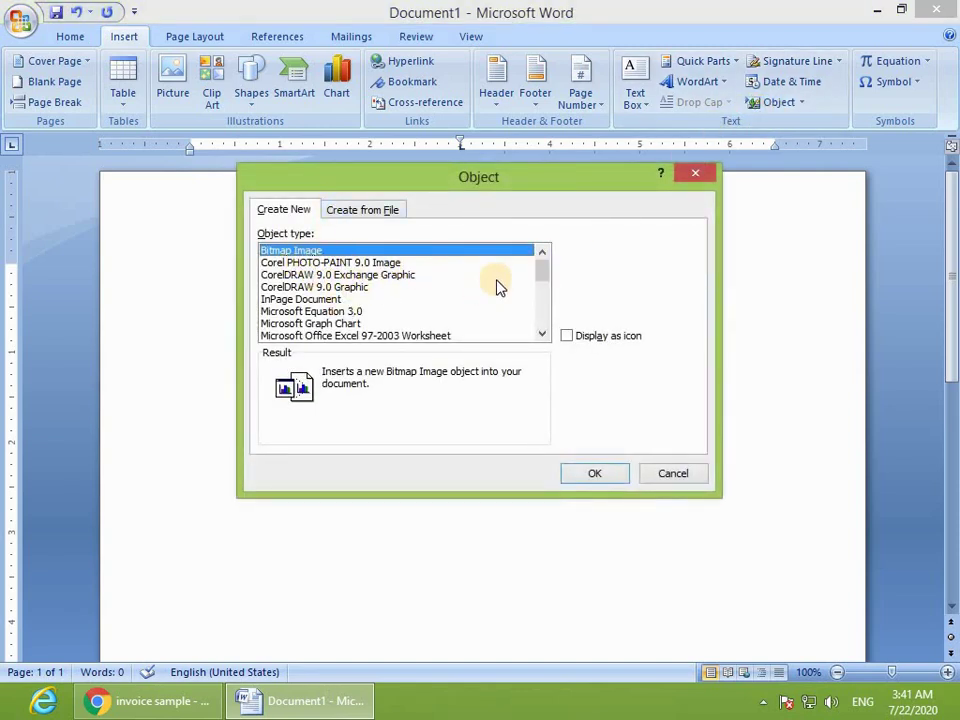
pyautogui.moveTo(300, 250); pyautogui.dragTo(306, 300)
pyautogui.scroll(-2, 312, 312)
pyautogui.scroll(2, 313, 308)
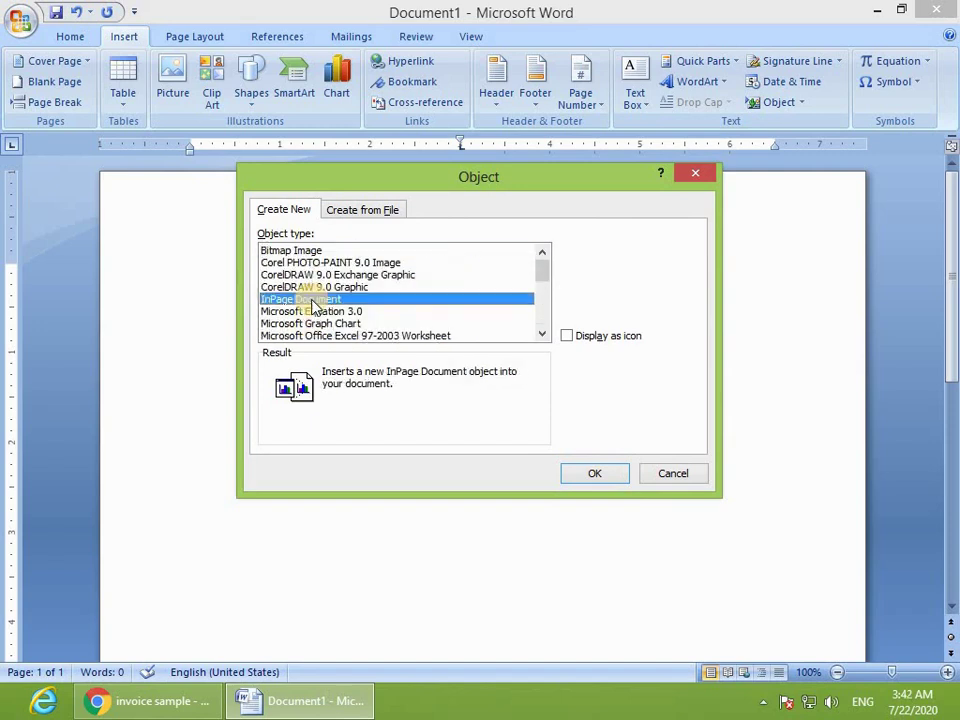
pyautogui.click(276, 251)
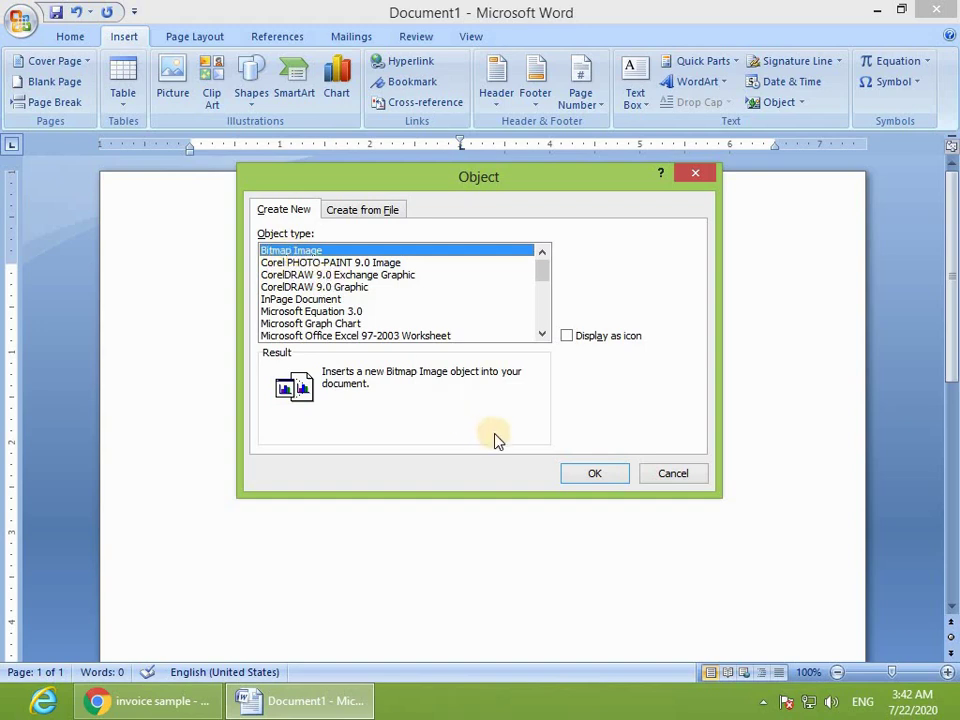
pyautogui.click(588, 472)
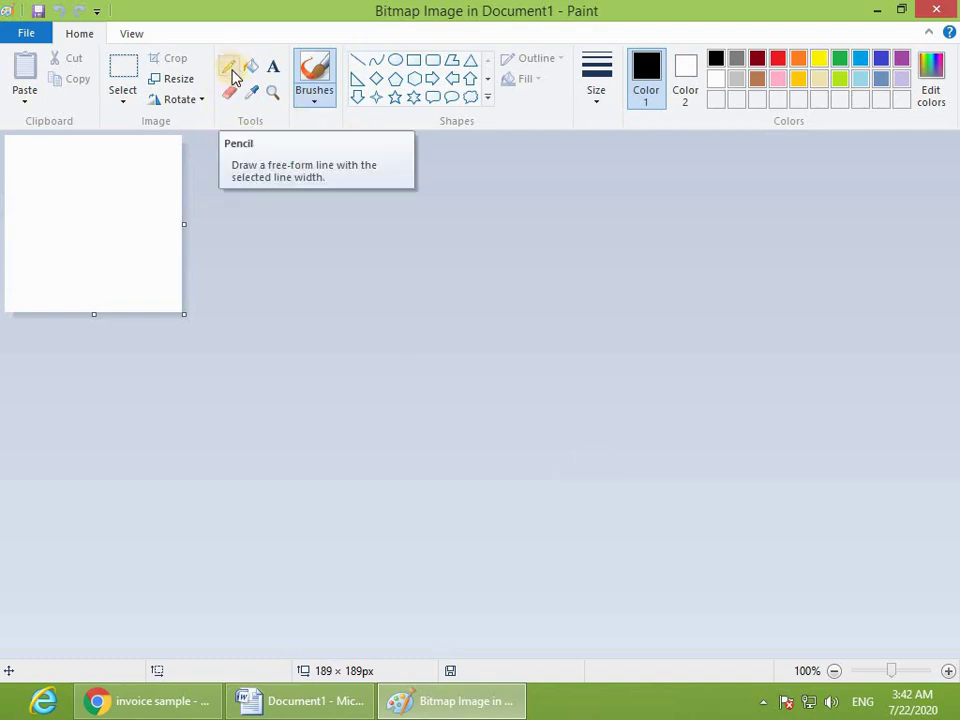
# Step: Enlarge the Paint canvas to 783×479 px and set a plain red brush
pyautogui.click(229, 67)
pyautogui.moveTo(182, 313)
pyautogui.mouseDown()
pyautogui.moveTo(591, 452)
pyautogui.moveTo(696, 555)
pyautogui.mouseUp()
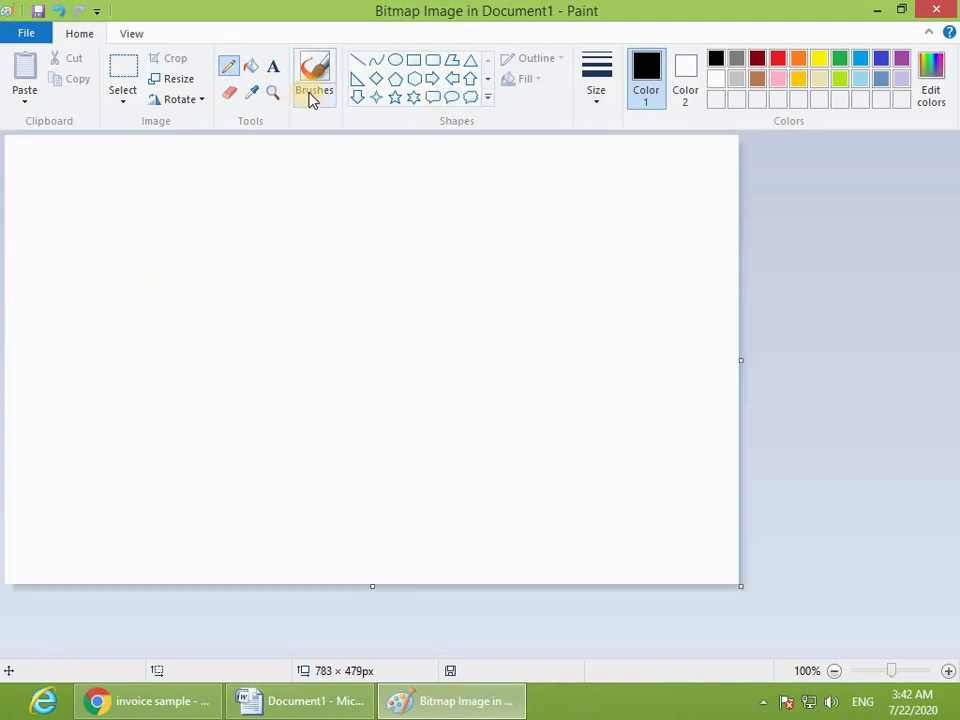
pyautogui.click(313, 92)
pyautogui.click(316, 134)
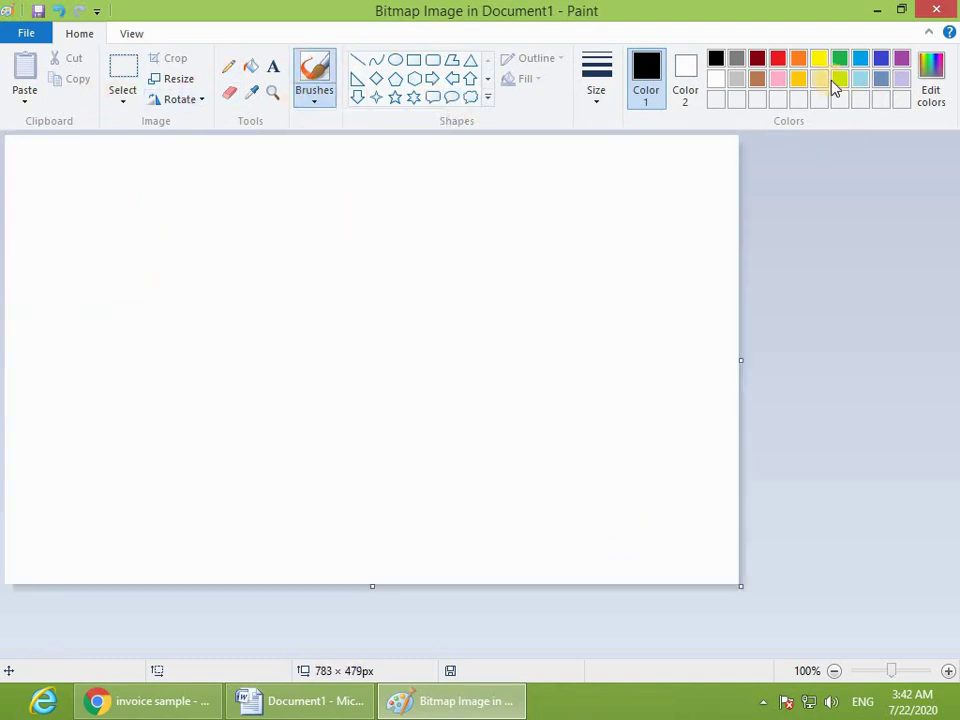
pyautogui.click(779, 60)
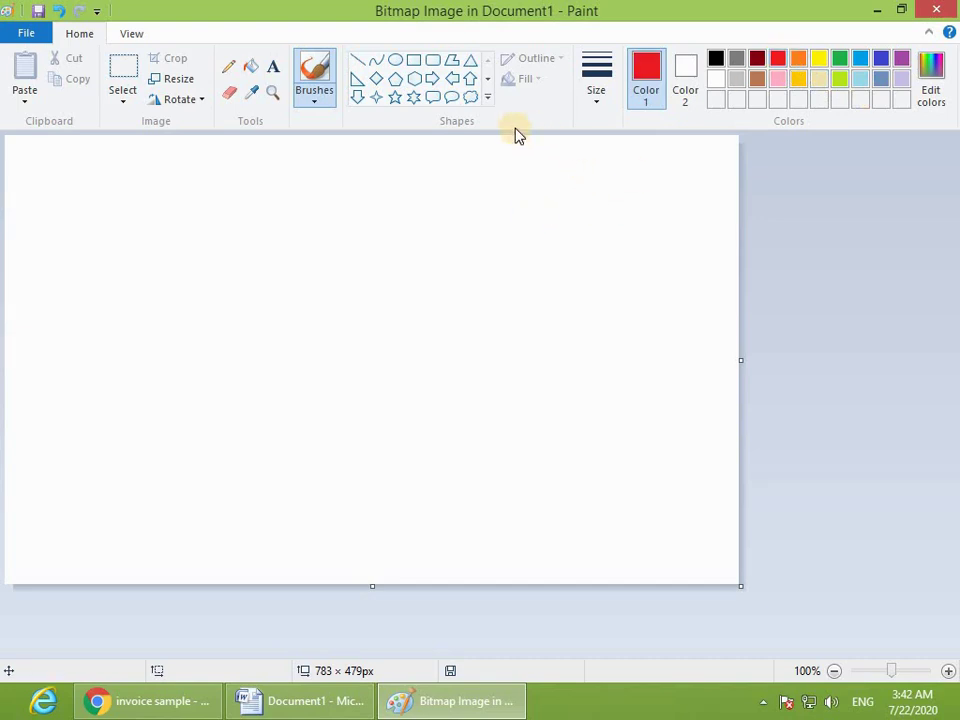
# Step: Handwrite the red Arabic-script lettering across the canvas
pyautogui.moveTo(589, 213)
pyautogui.mouseDown()
pyautogui.moveTo(561, 217)
pyautogui.moveTo(581, 251)
pyautogui.moveTo(562, 271)
pyautogui.moveTo(588, 331)
pyautogui.moveTo(469, 414)
pyautogui.moveTo(437, 422)
pyautogui.mouseUp()
pyautogui.moveTo(476, 238); pyautogui.dragTo(479, 350)
pyautogui.moveTo(428, 262)
pyautogui.mouseDown()
pyautogui.moveTo(306, 315)
pyautogui.moveTo(315, 300)
pyautogui.mouseUp()
pyautogui.click(350, 332)
pyautogui.click(285, 394)
pyautogui.moveTo(274, 350); pyautogui.dragTo(288, 397)
pyautogui.moveTo(222, 345); pyautogui.dragTo(127, 421)
pyautogui.moveTo(118, 197)
pyautogui.mouseDown()
pyautogui.moveTo(99, 304)
pyautogui.moveTo(107, 383)
pyautogui.moveTo(28, 336)
pyautogui.mouseUp()
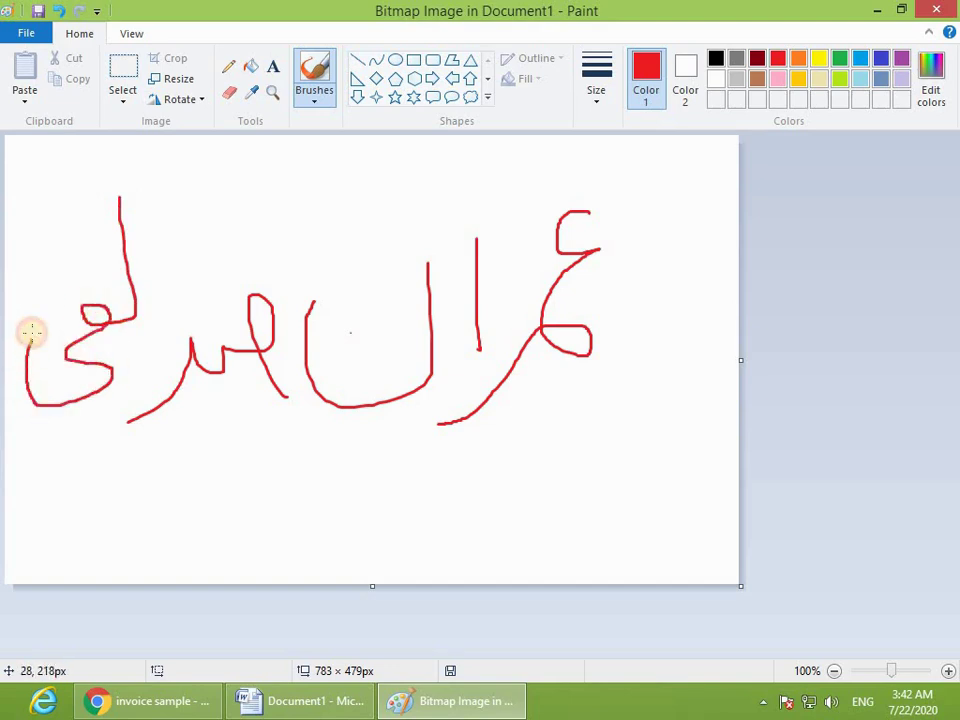
pyautogui.moveTo(122, 367); pyautogui.dragTo(157, 367)
pyautogui.moveTo(82, 256); pyautogui.dragTo(93, 252)
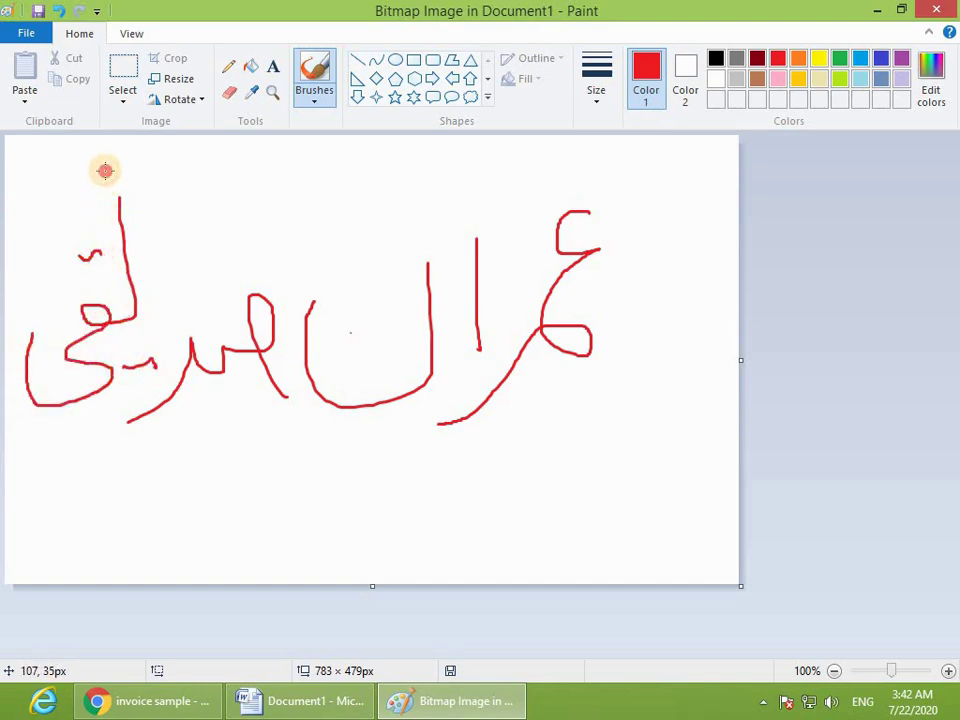
pyautogui.moveTo(105, 172); pyautogui.dragTo(33, 182)
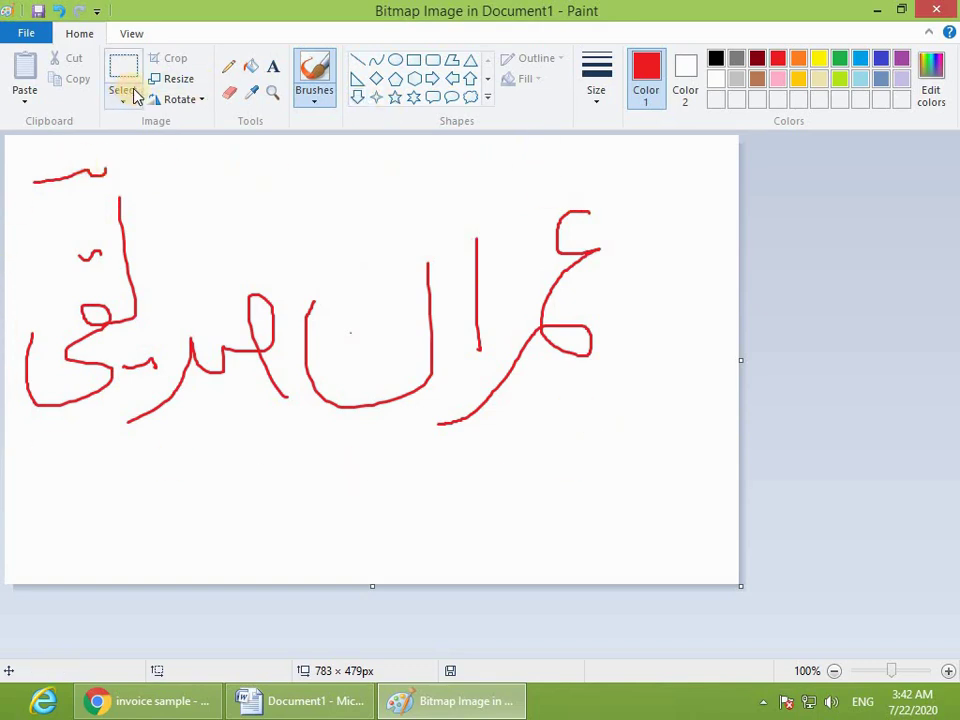
# Step: Draw a red rectangle at the lower right, fill it green, and close Paint
pyautogui.click(413, 61)
pyautogui.moveTo(538, 426)
pyautogui.mouseDown()
pyautogui.moveTo(646, 485)
pyautogui.moveTo(699, 548)
pyautogui.mouseUp()
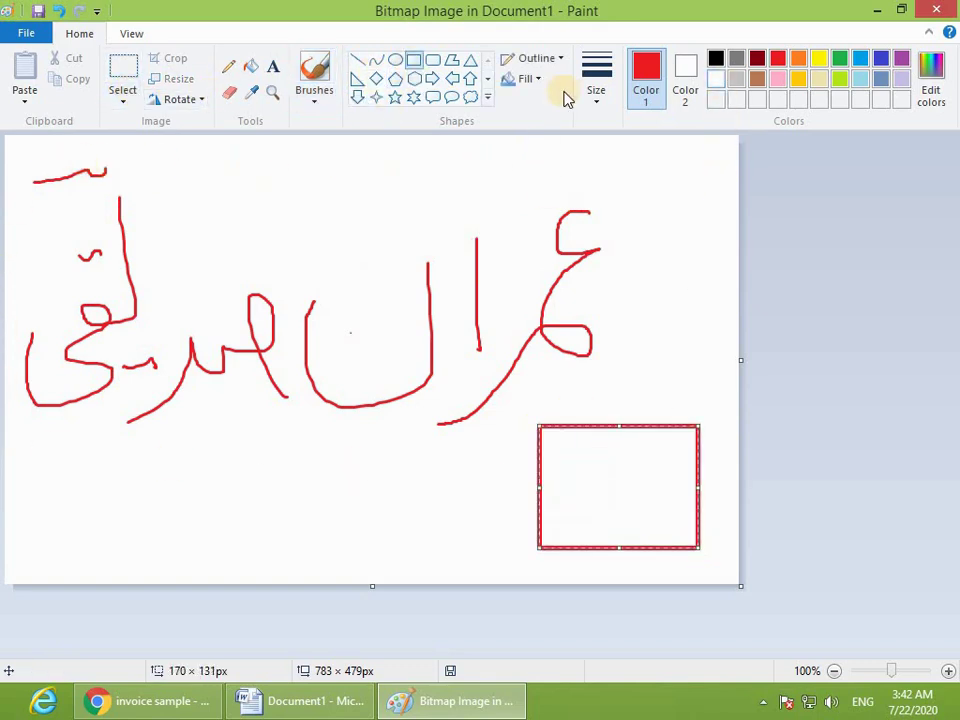
pyautogui.click(251, 66)
pyautogui.click(843, 65)
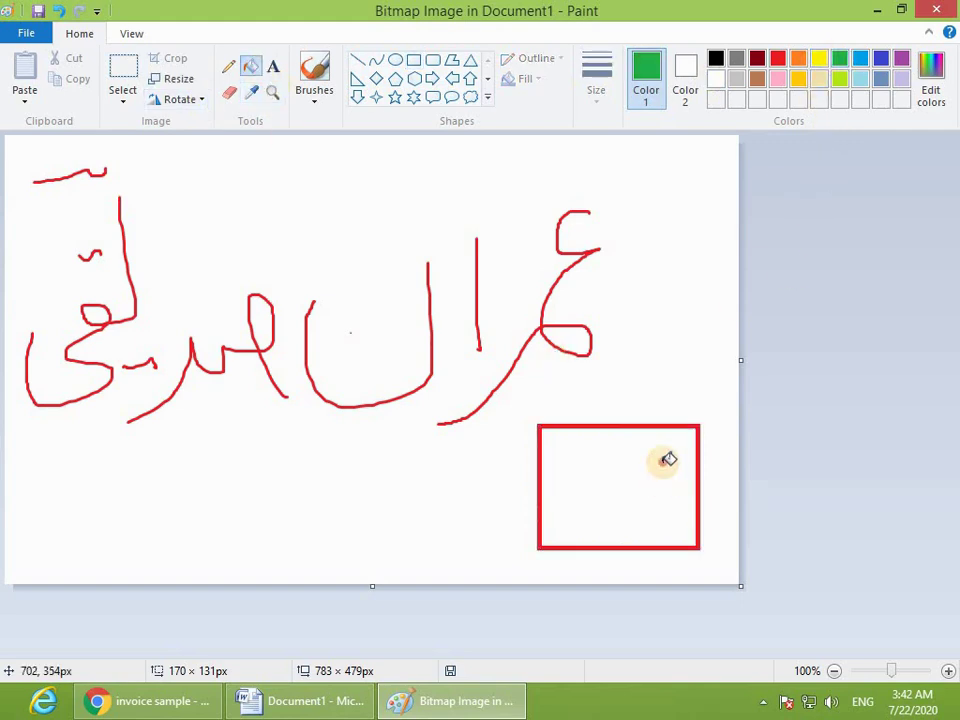
pyautogui.click(664, 456)
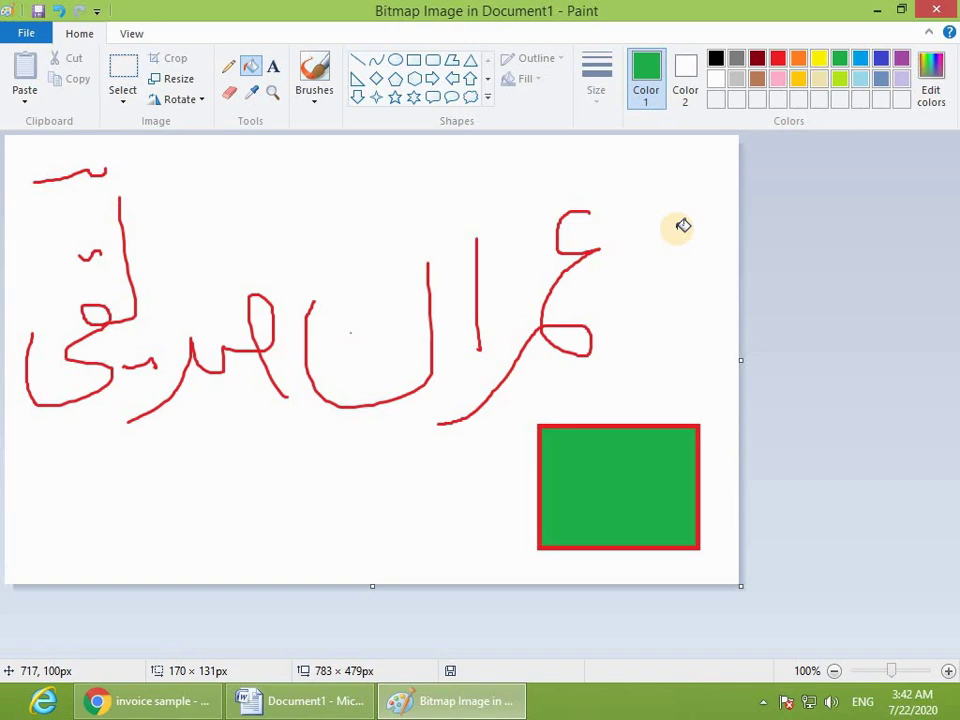
pyautogui.click(931, 12)
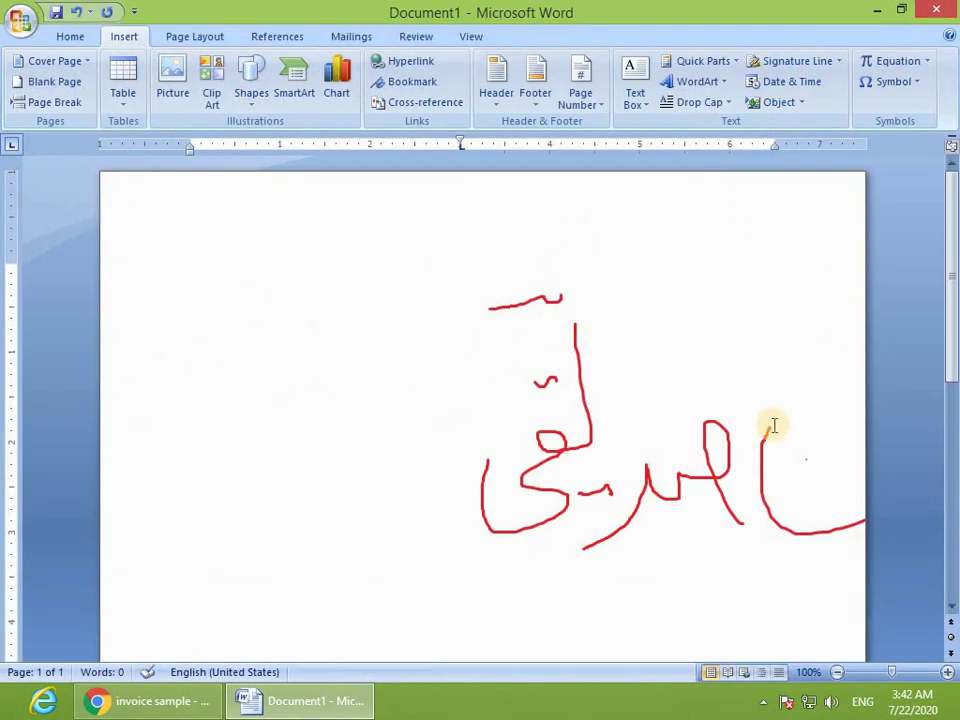
# Step: Set the drawing's text wrapping to In front of text in Format Object
pyautogui.click(707, 450)
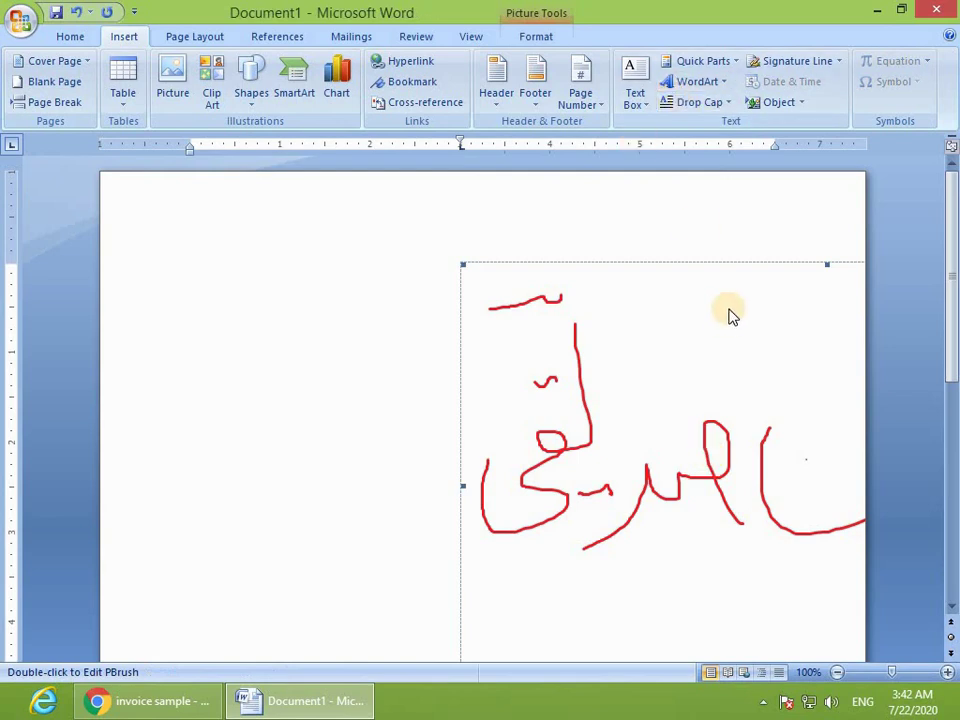
pyautogui.rightClick(557, 355)
pyautogui.click(637, 517)
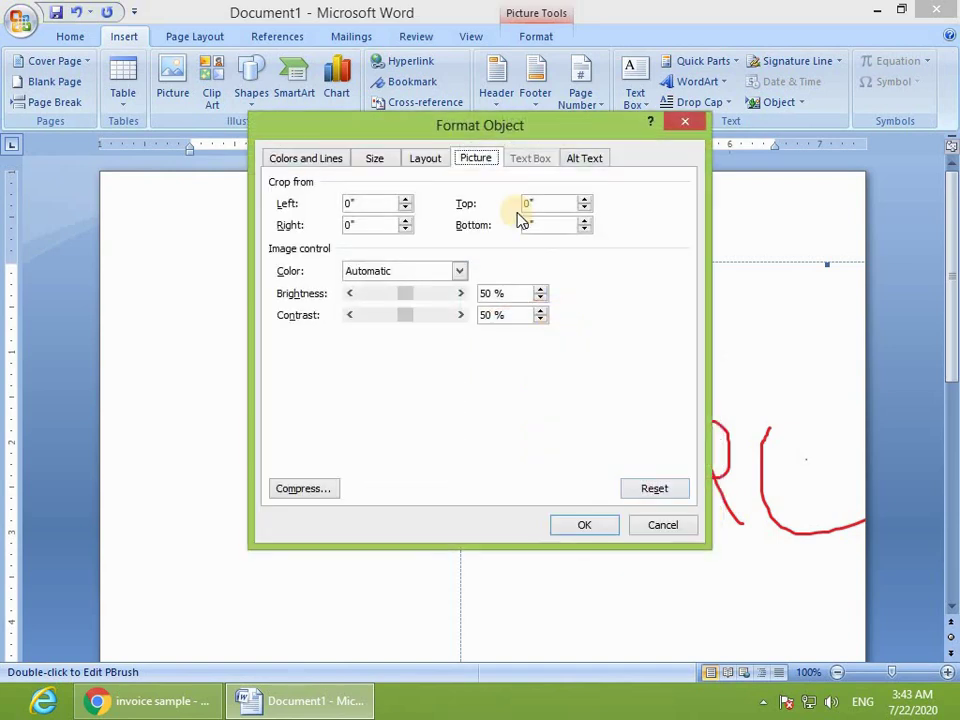
pyautogui.click(428, 160)
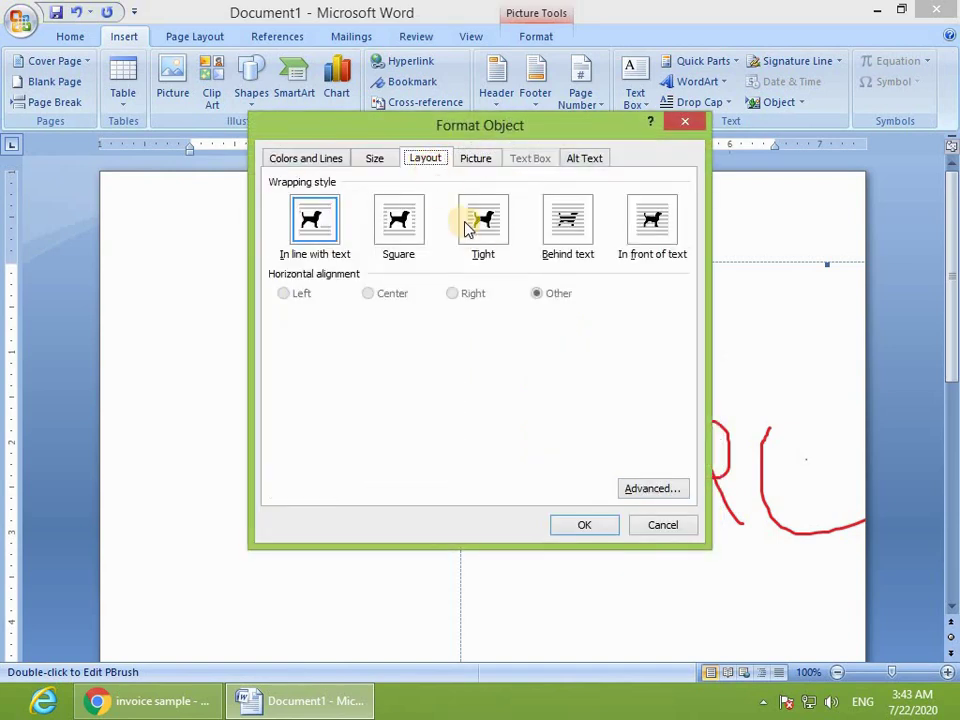
pyautogui.click(656, 234)
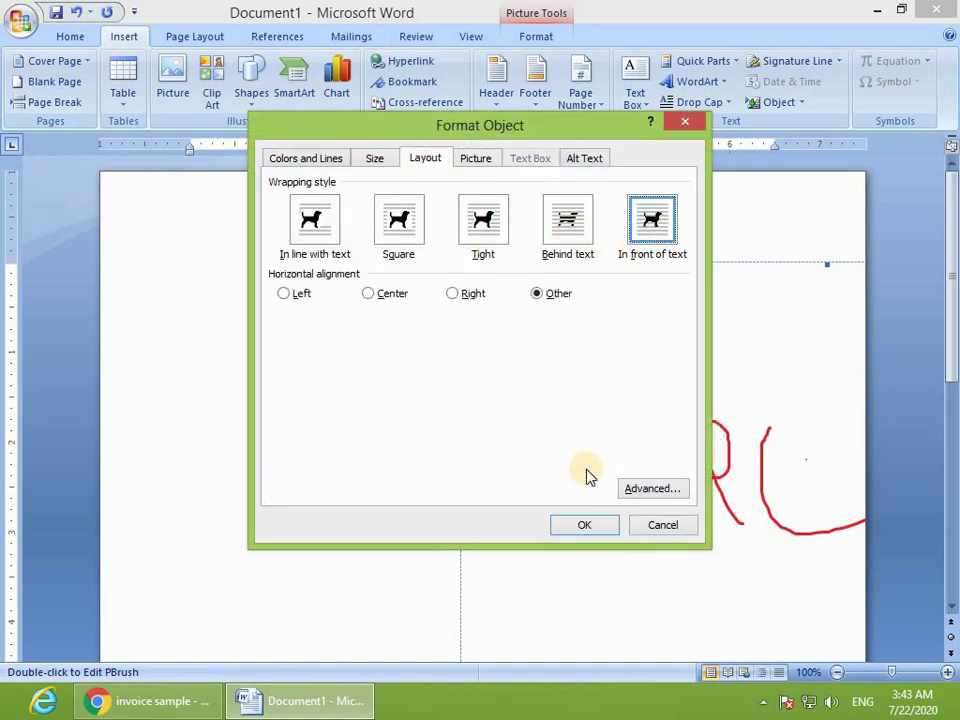
pyautogui.click(578, 526)
# Step: Drag the drawing toward the top centre of the page, undoing an accidental shrink
pyautogui.moveTo(523, 471)
pyautogui.mouseDown()
pyautogui.moveTo(639, 452)
pyautogui.moveTo(492, 400)
pyautogui.mouseUp()
pyautogui.moveTo(757, 215)
pyautogui.mouseDown()
pyautogui.moveTo(488, 407)
pyautogui.moveTo(486, 392)
pyautogui.mouseUp()
pyautogui.hotkey('ctrl', 'z')
pyautogui.moveTo(643, 354); pyautogui.dragTo(439, 364)
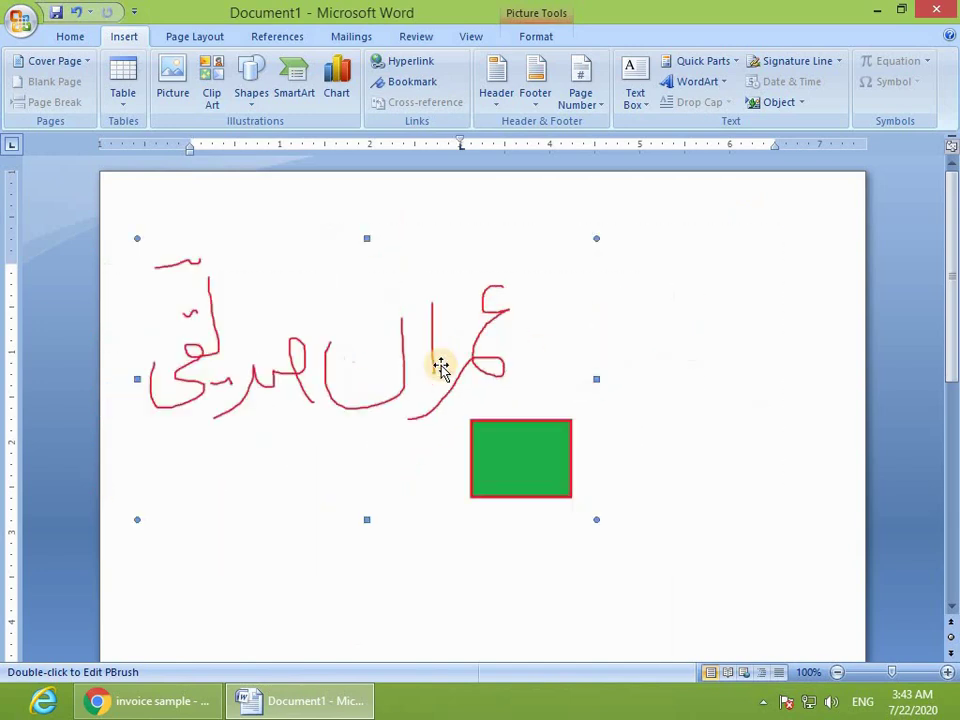
pyautogui.moveTo(598, 355); pyautogui.dragTo(527, 381)
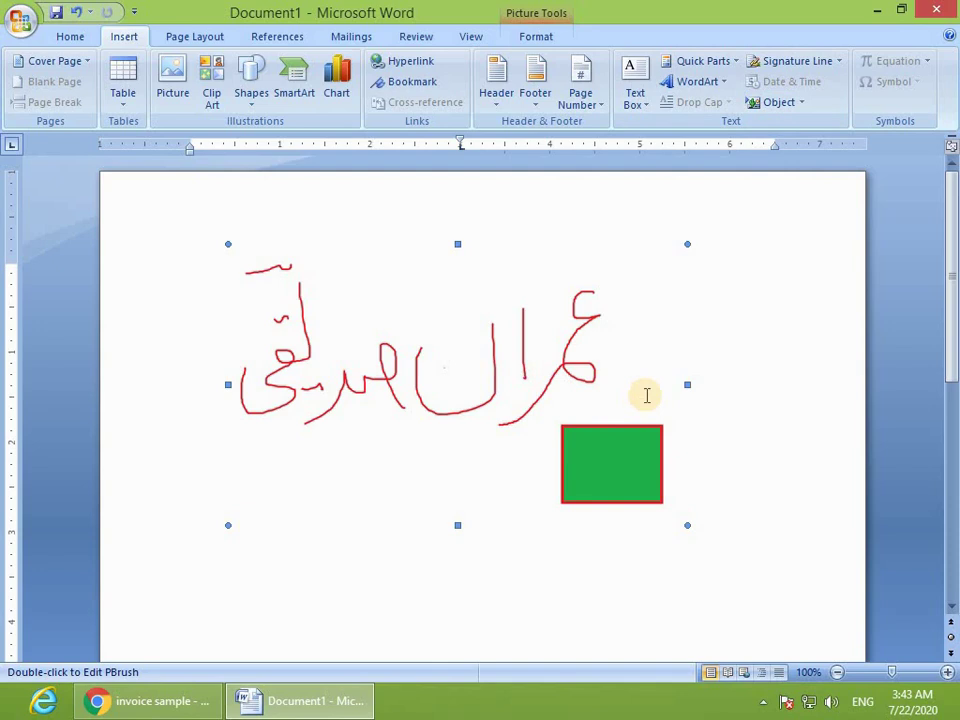
# Step: Remove the embedded drawing, briefly opening and dismissing the Insert Object options
pyautogui.hotkey('ctrl', 'z')
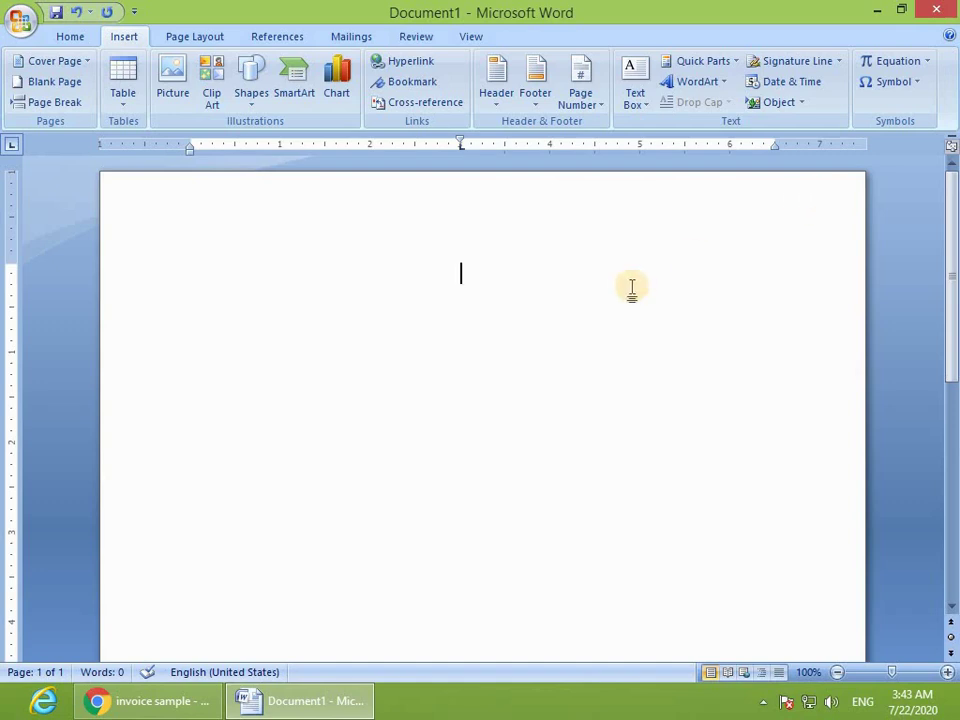
pyautogui.click(811, 104)
pyautogui.click(784, 146)
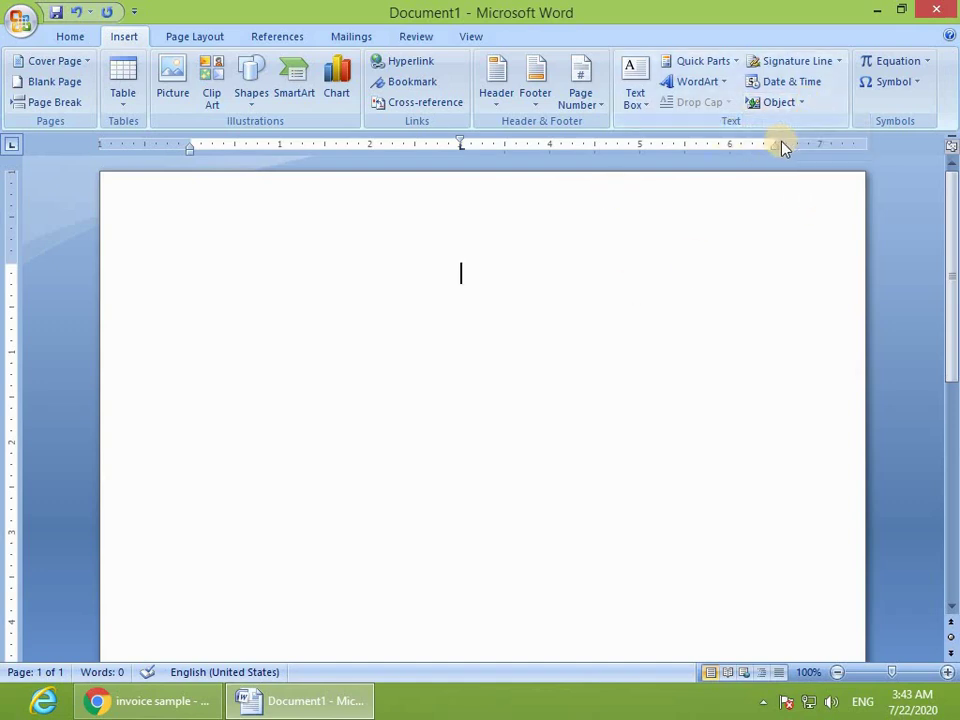
pyautogui.click(803, 104)
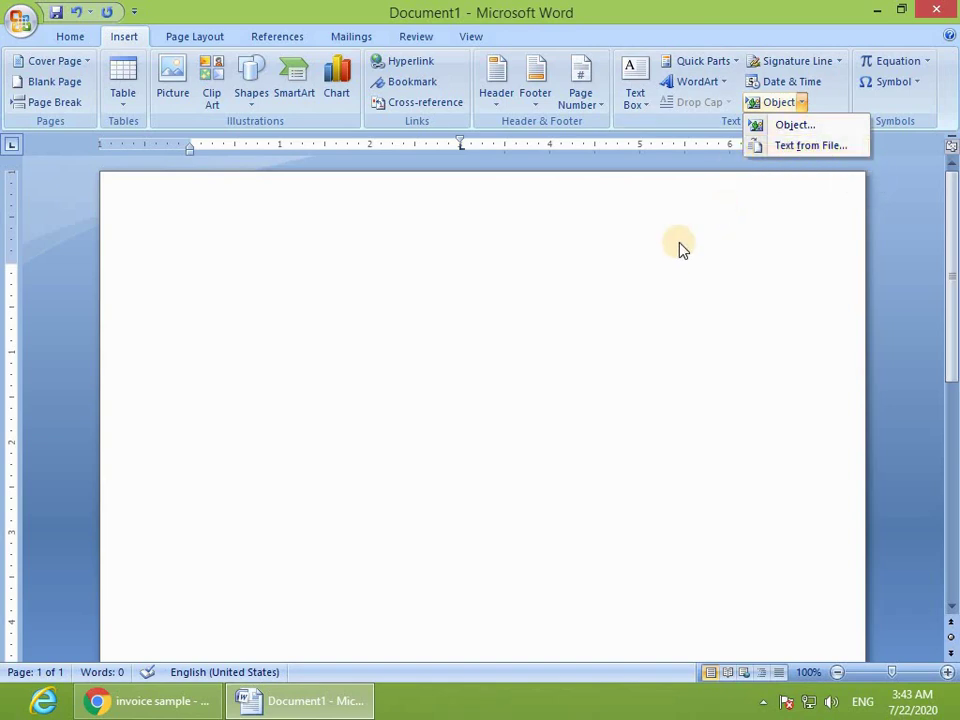
pyautogui.click(633, 277)
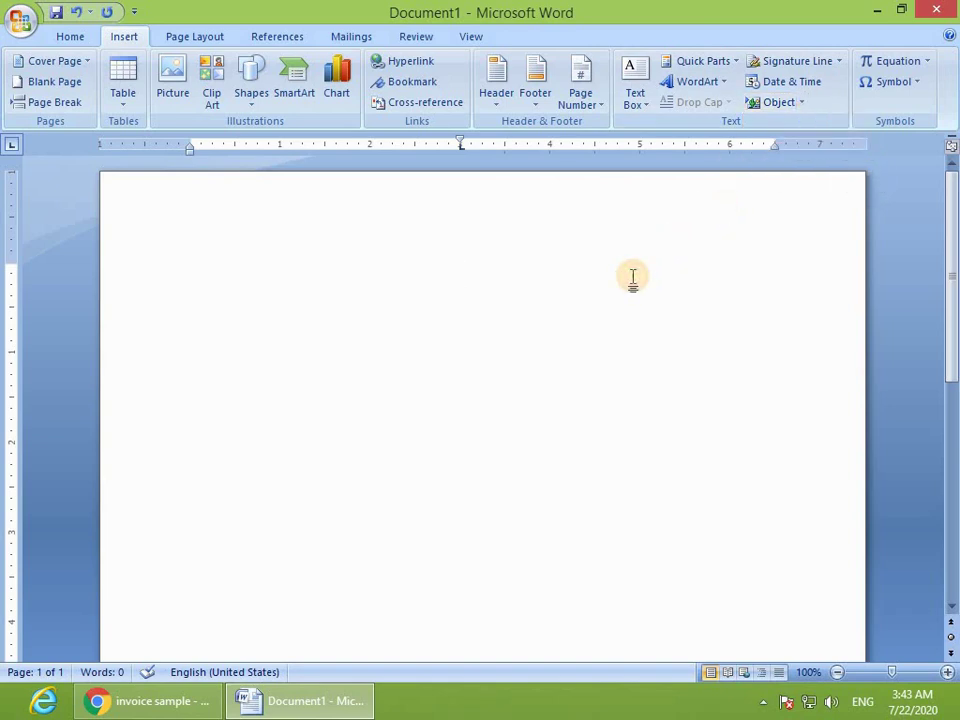
# Step: Type the person's name centred, with 'Sample Text' started on the next line
pyautogui.hotkey('ctrl', 'e')
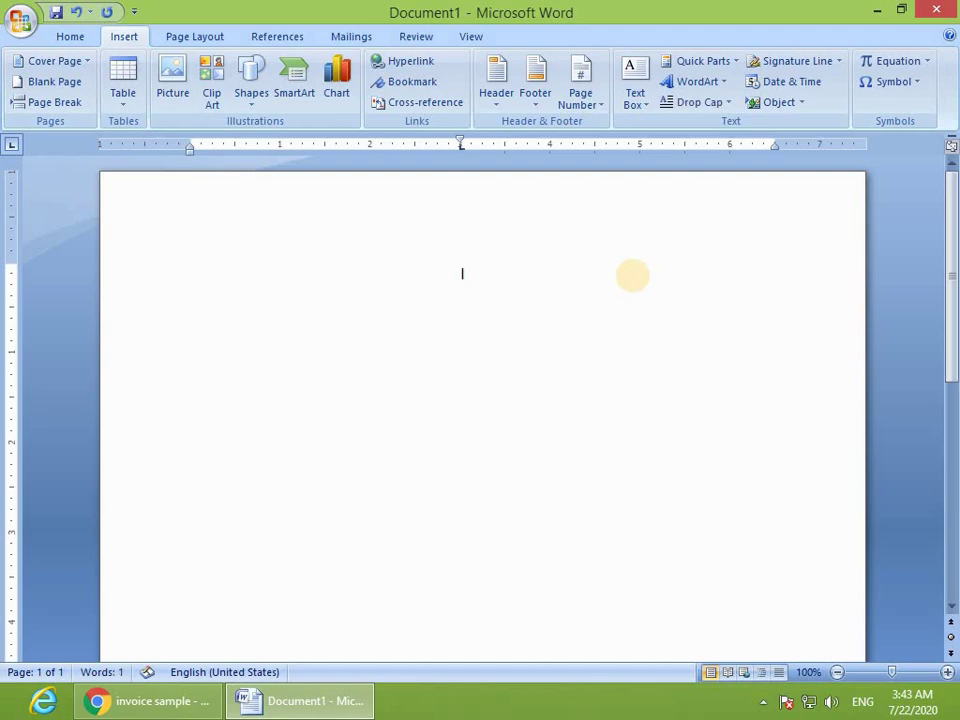
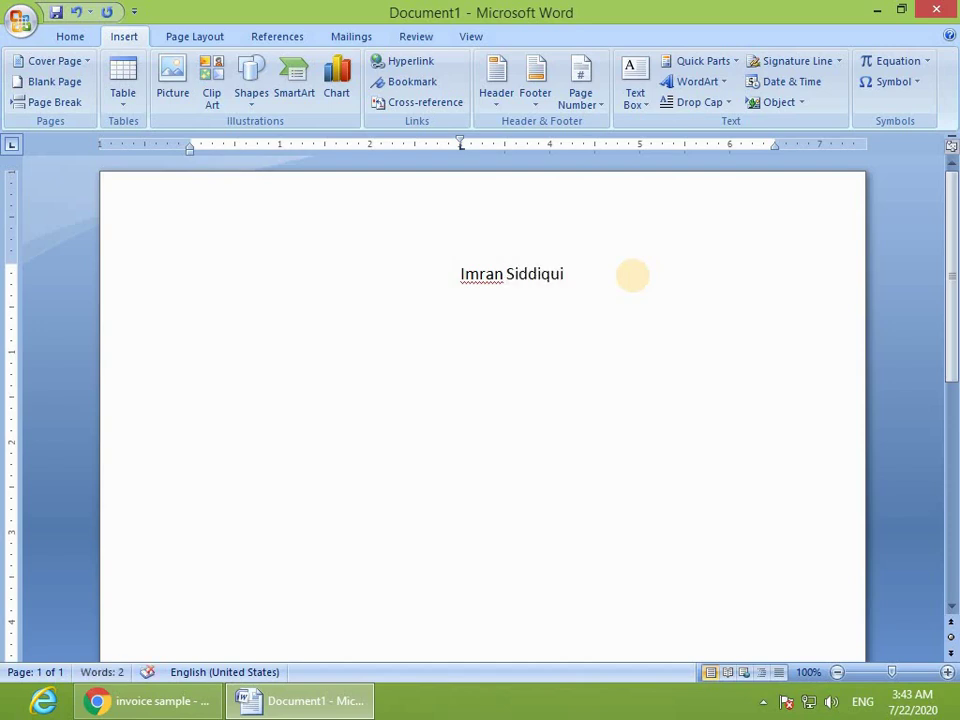
pyautogui.press('Return')
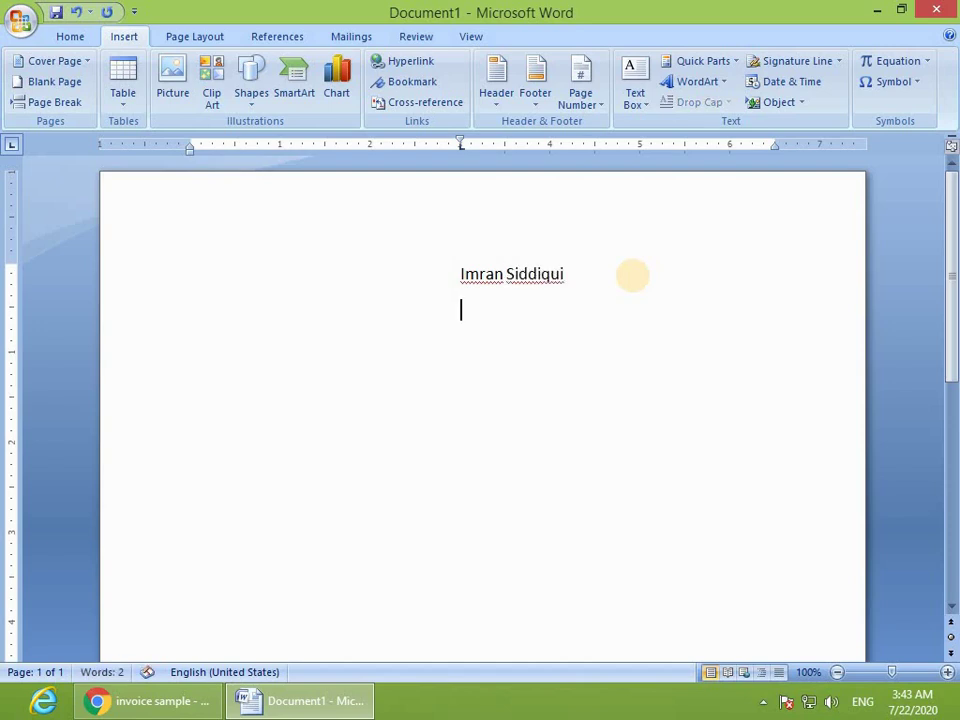
pyautogui.write('Sample Text')
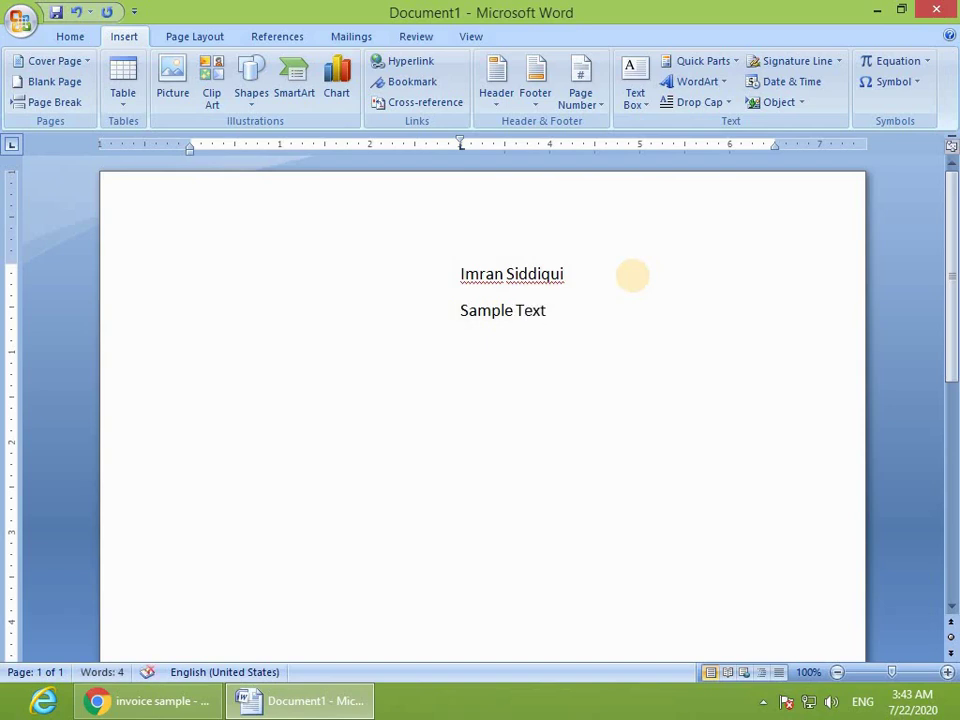
# Step: Save the document on the Desktop with file name 786, then close it with Ctrl+W
pyautogui.click(20, 22)
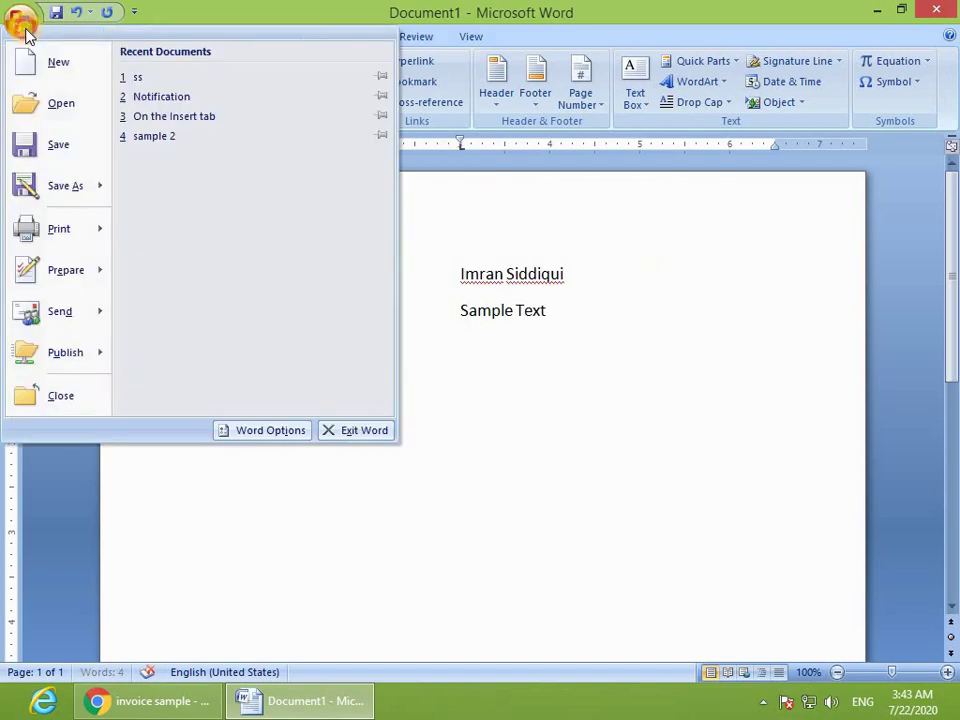
pyautogui.click(37, 152)
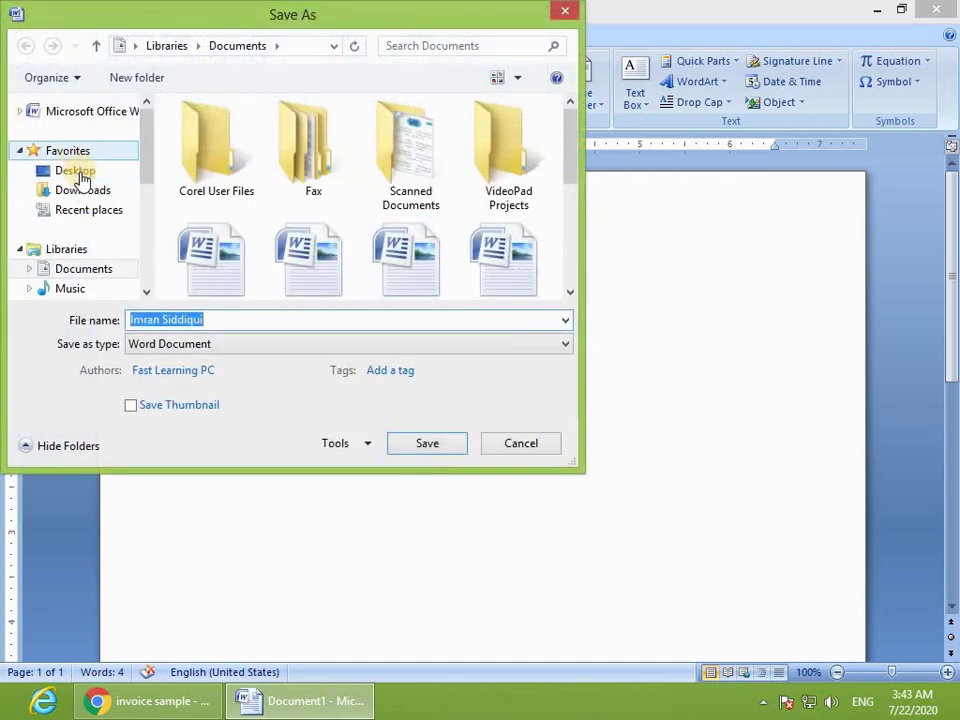
pyautogui.click(80, 174)
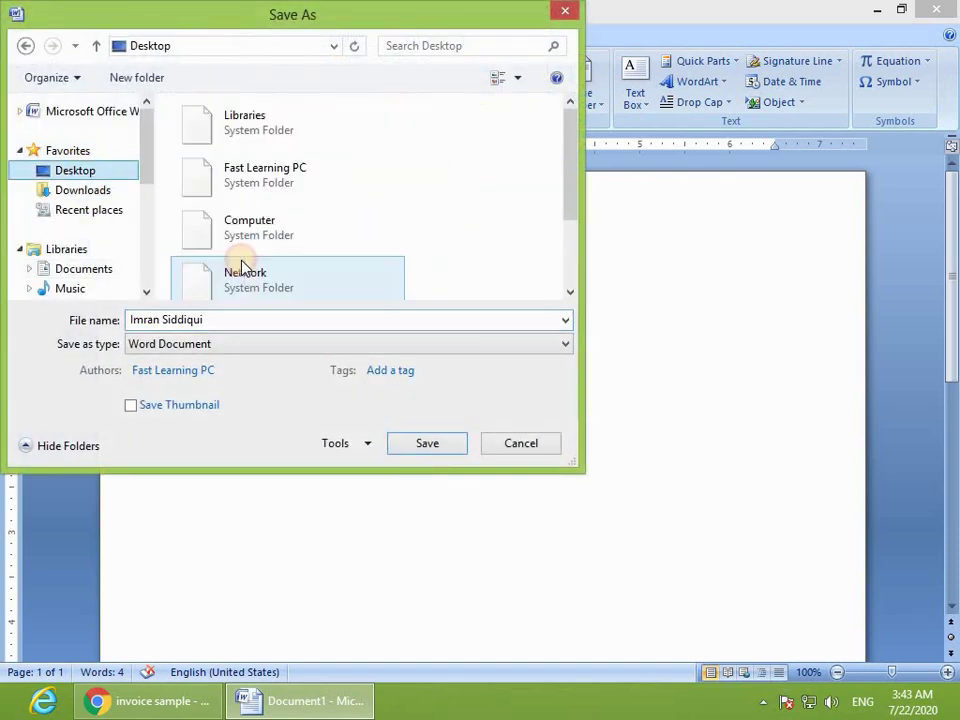
pyautogui.click(230, 318)
pyautogui.write('786')
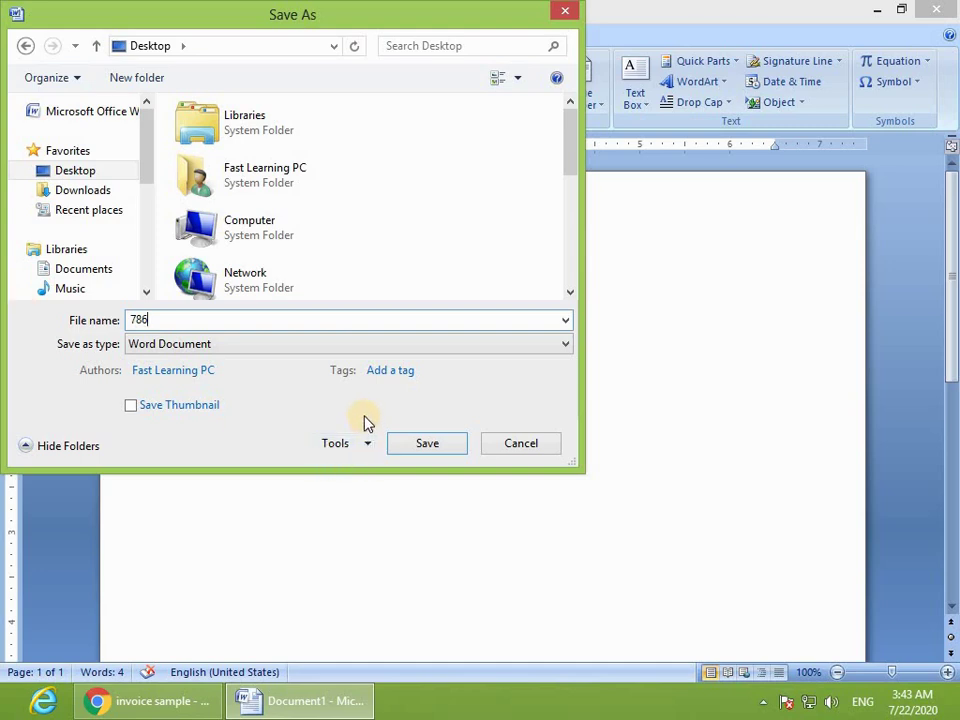
pyautogui.click(418, 450)
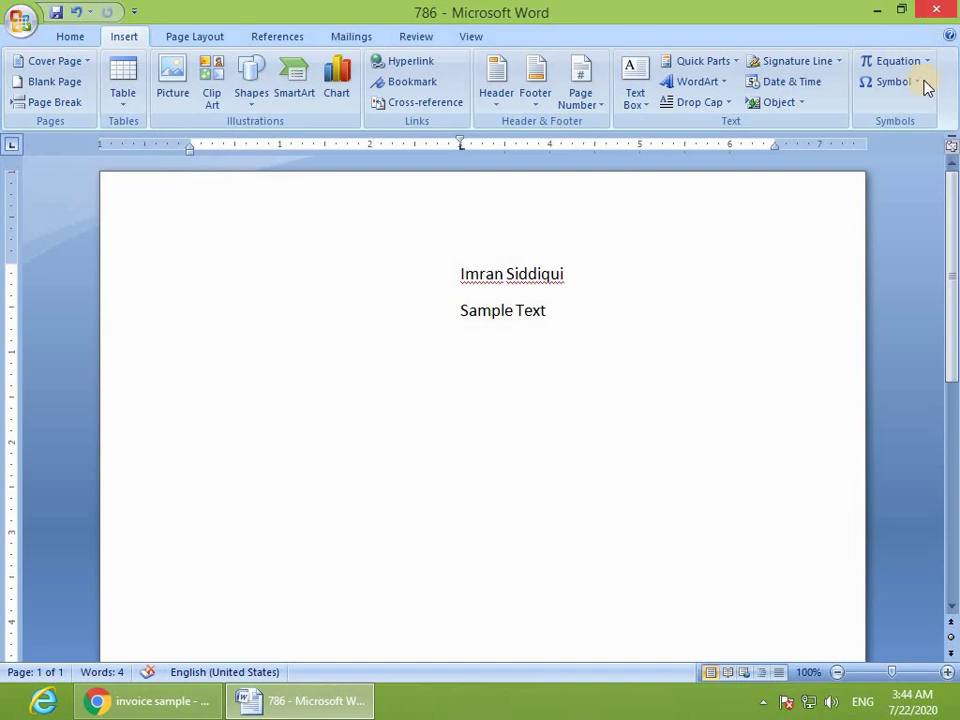
pyautogui.hotkey('ctrl', 'w')
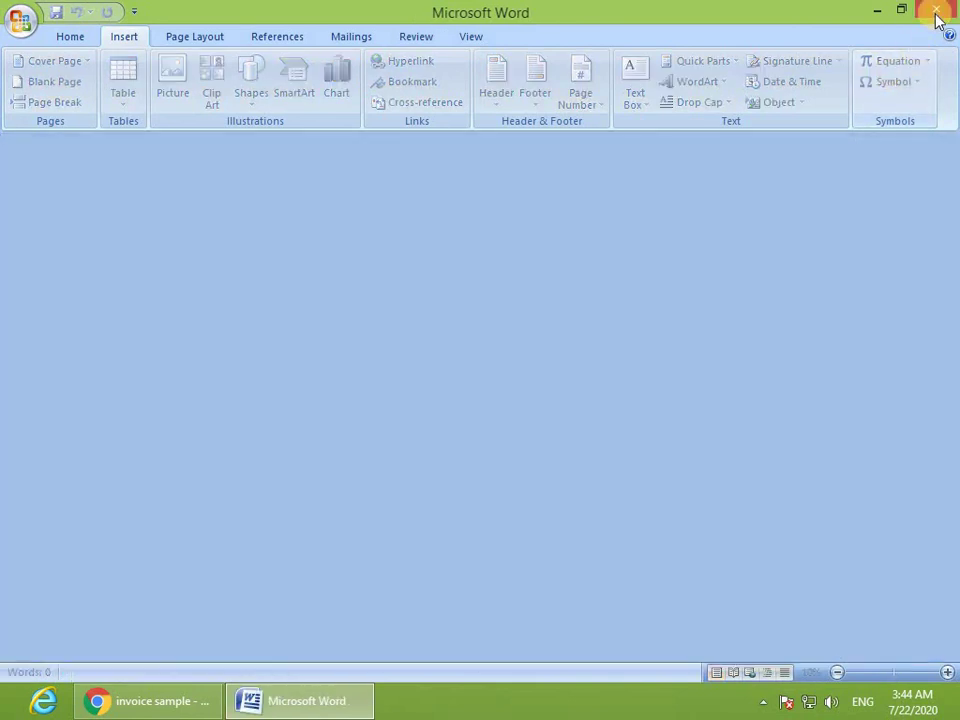
# Step: Exit Word, relaunch Word 2007 from its desktop icon, and maximize the window
pyautogui.click(936, 9)
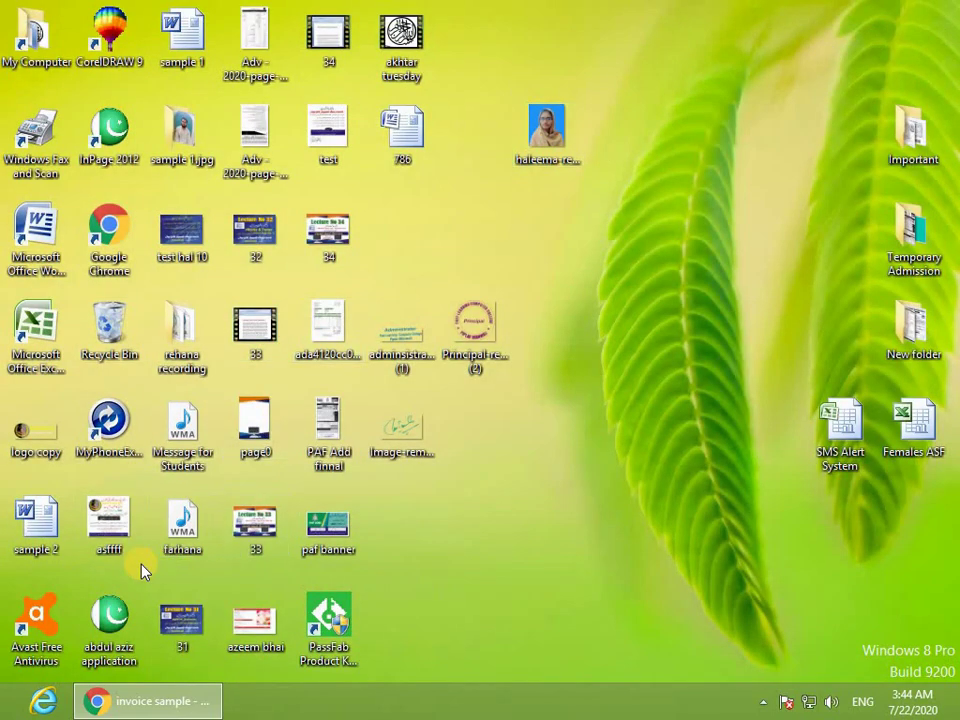
pyautogui.doubleClick(36, 235)
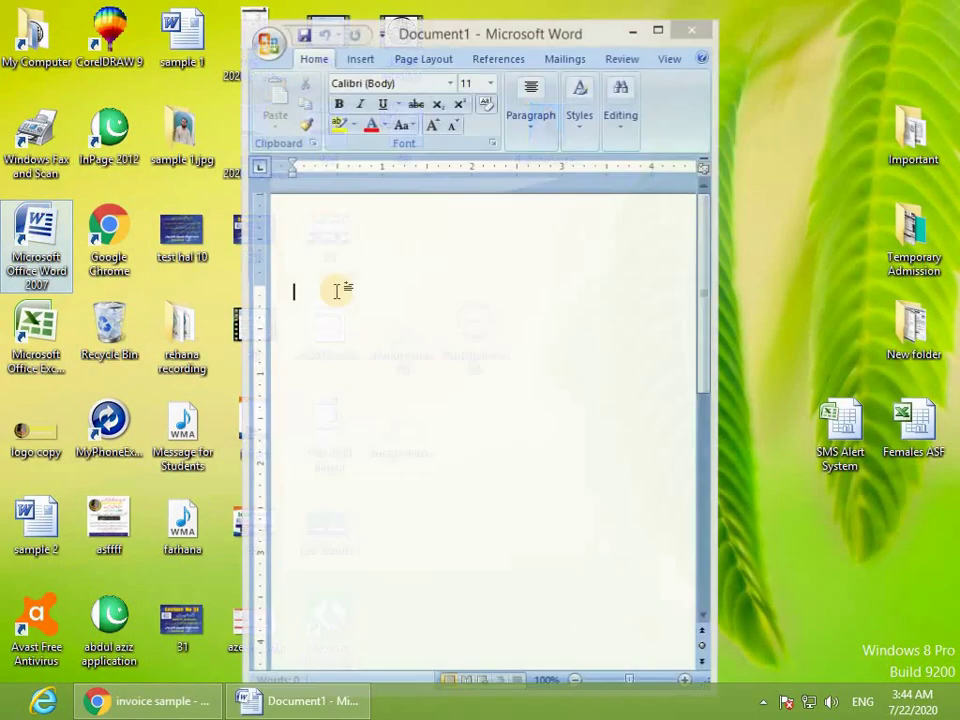
pyautogui.click(660, 31)
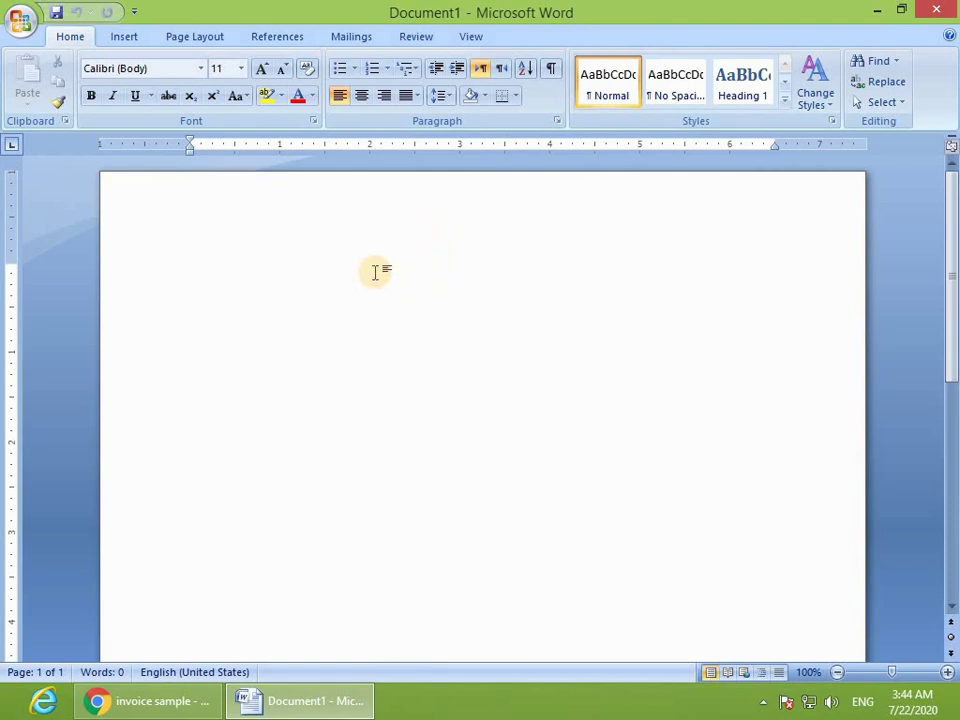
# Step: Generate a sample paragraph with =rand(1), then place the cursor on the empty line below
pyautogui.write('=rand')
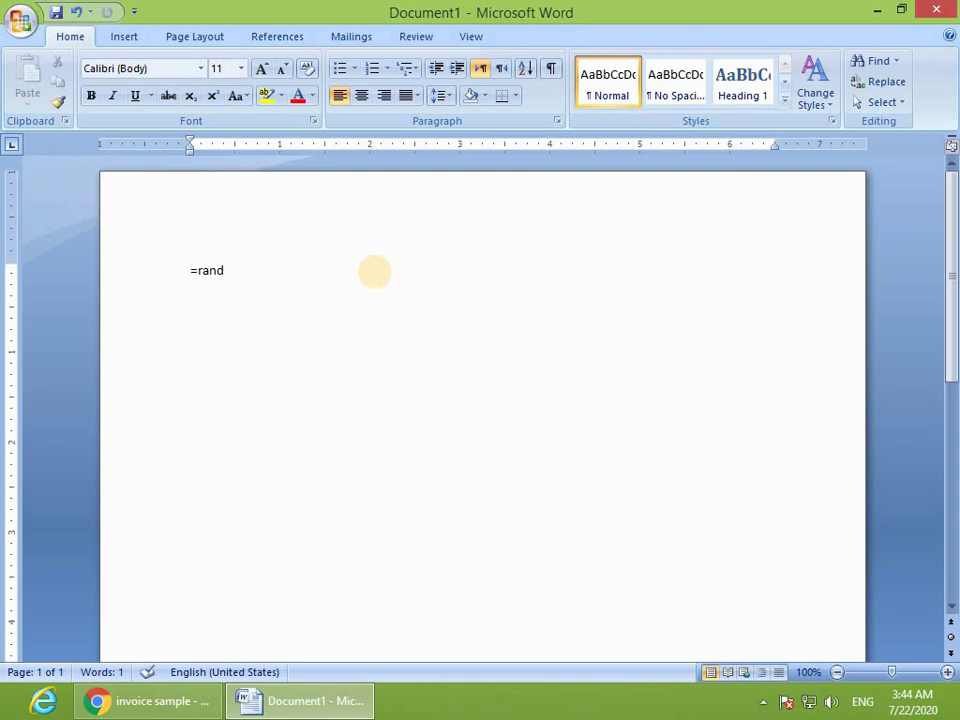
pyautogui.write('(1)')
pyautogui.press('Return')
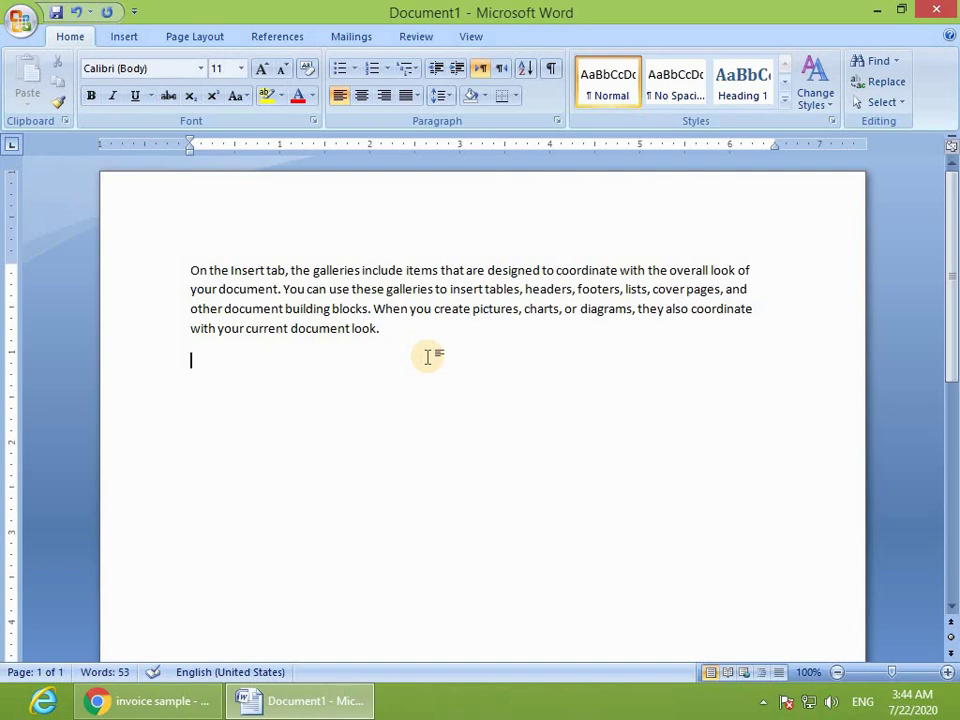
pyautogui.moveTo(326, 360); pyautogui.dragTo(186, 272)
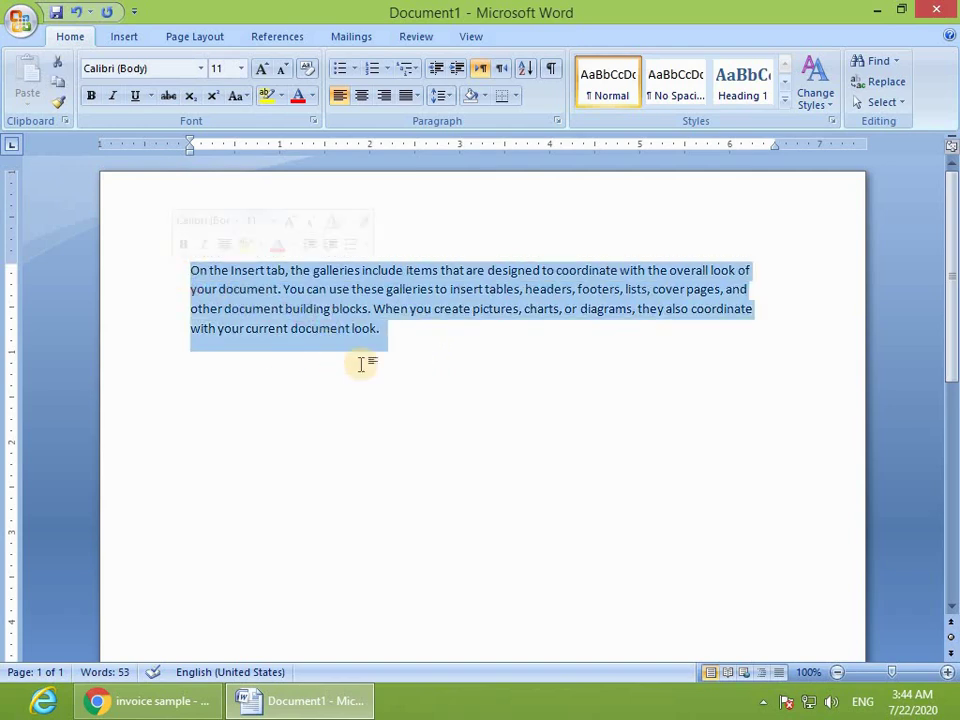
pyautogui.click(481, 472)
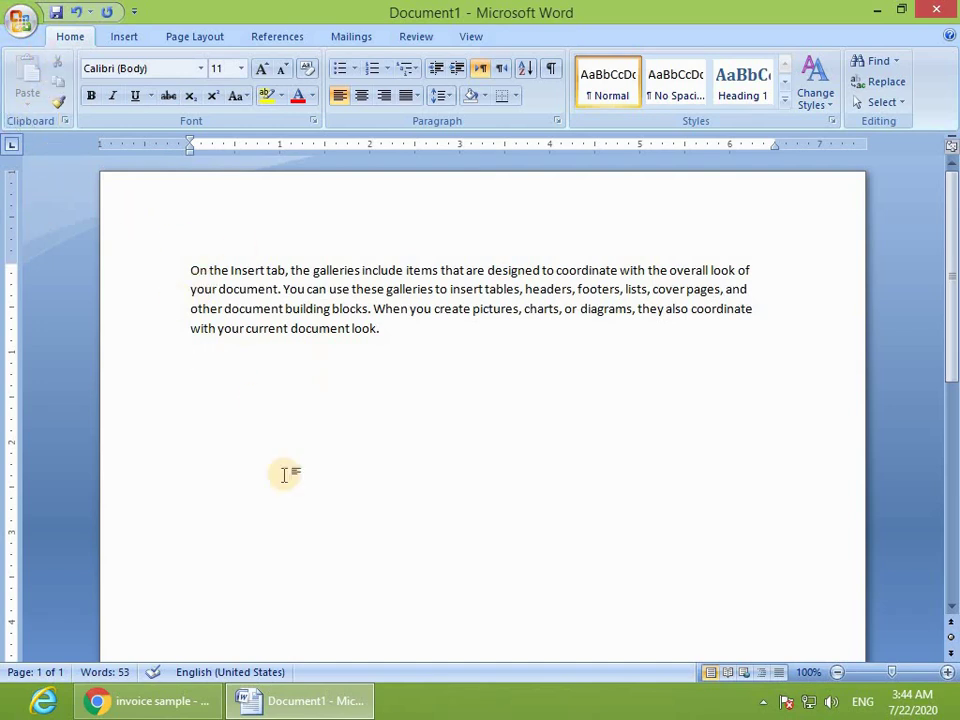
pyautogui.click(262, 394)
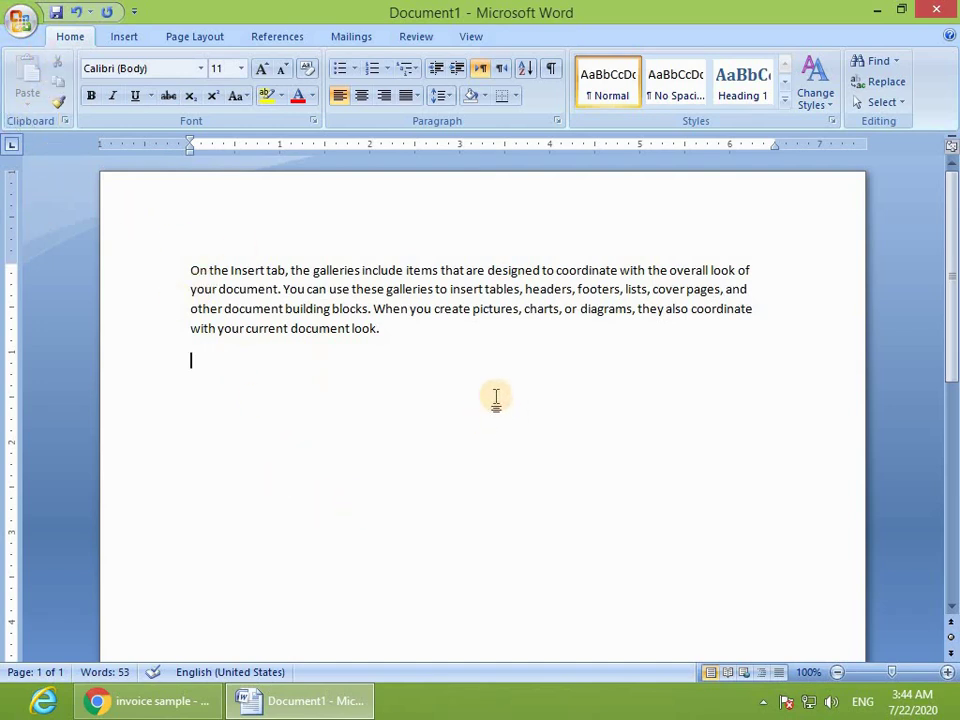
pyautogui.click(132, 43)
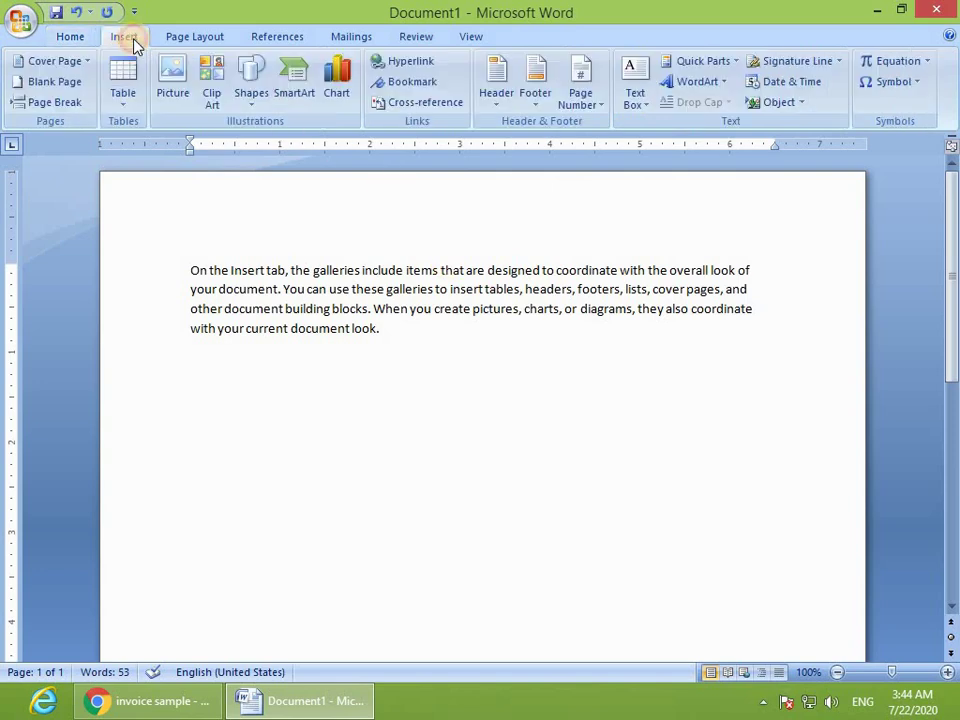
# Step: Insert the contents of the Desktop file 786 using Object > Text from File
pyautogui.click(803, 105)
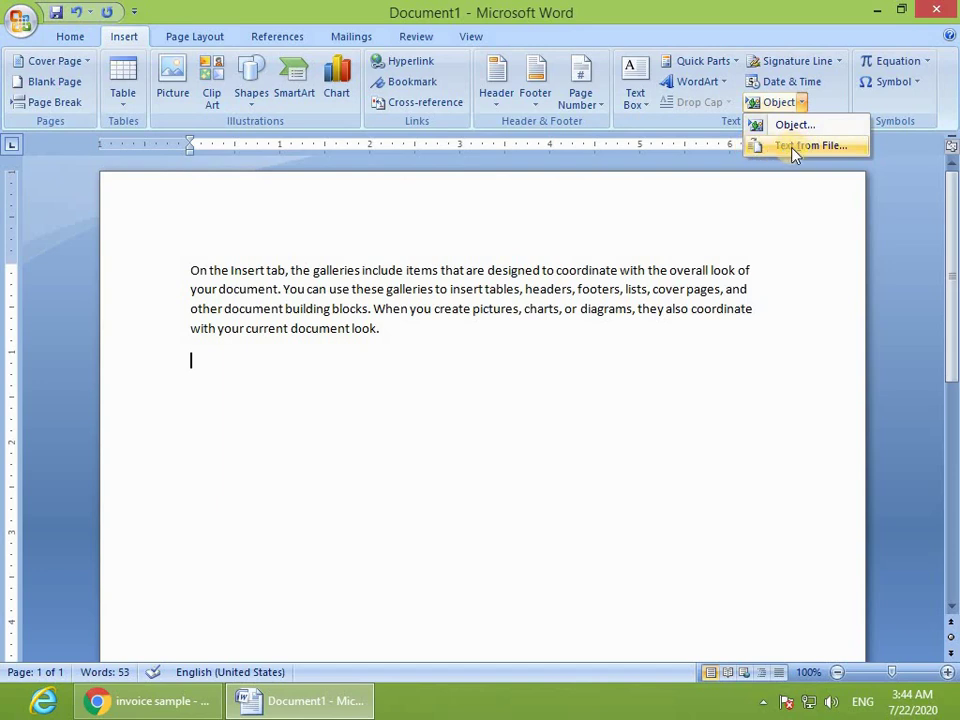
pyautogui.click(800, 146)
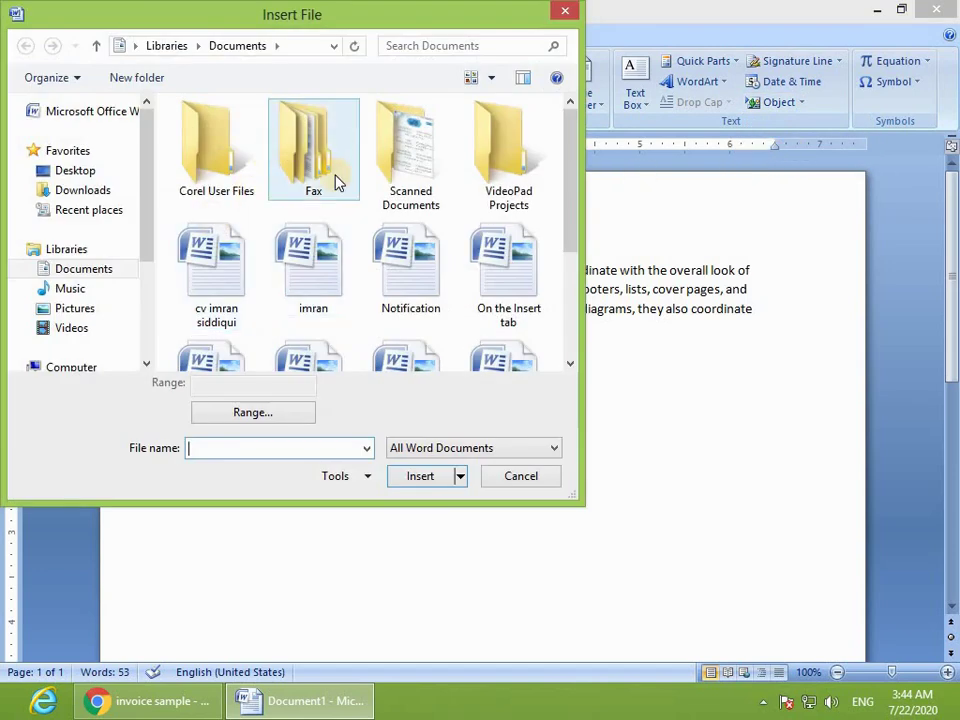
pyautogui.click(72, 170)
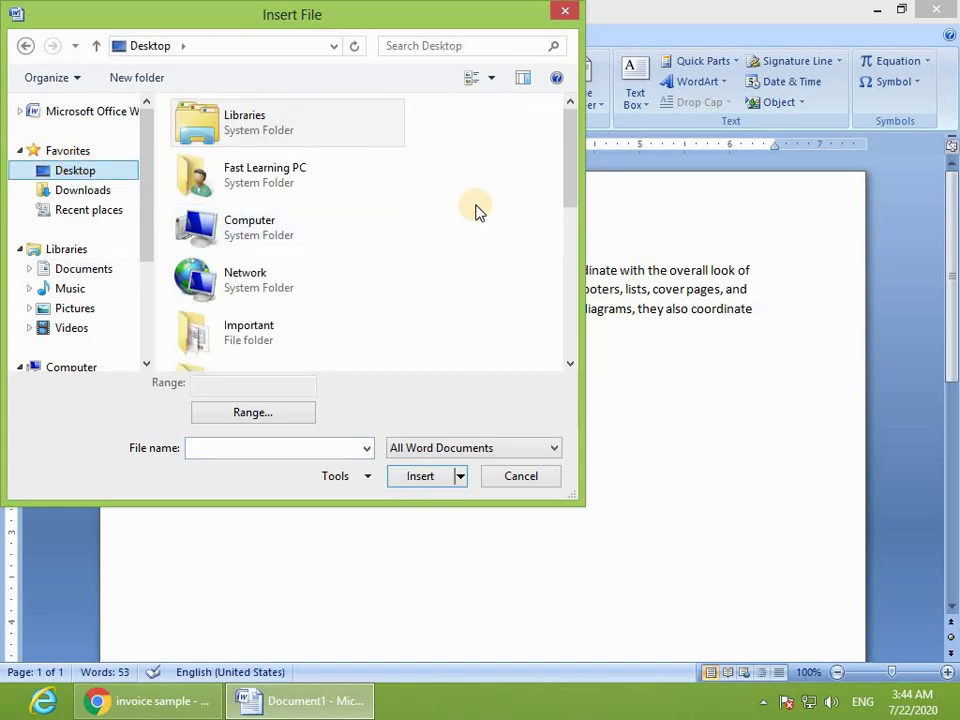
pyautogui.moveTo(566, 163); pyautogui.dragTo(557, 268)
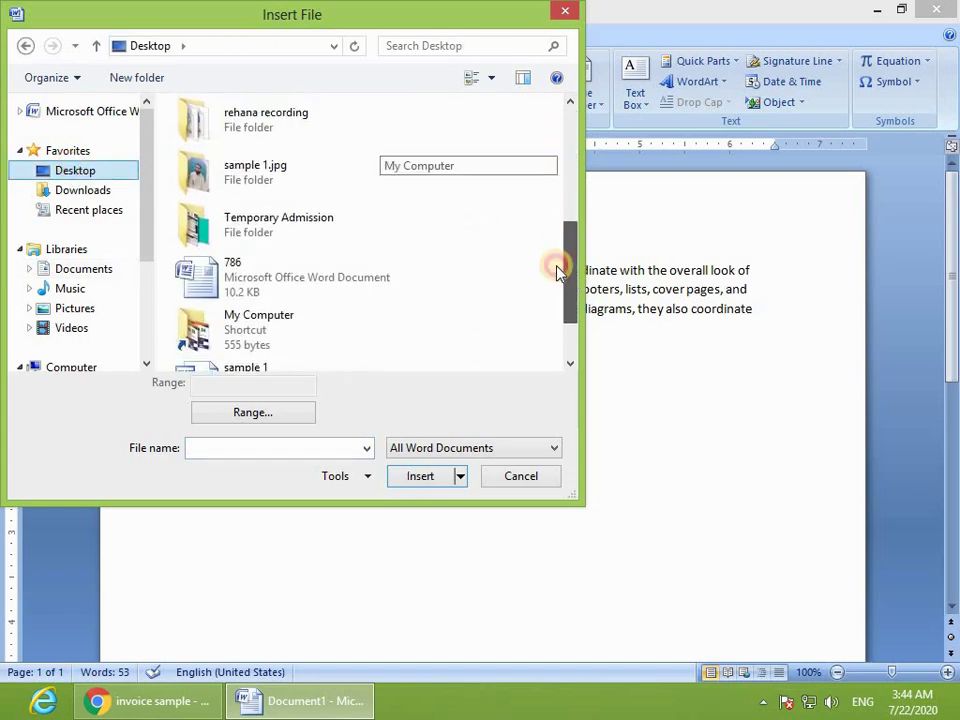
pyautogui.click(203, 287)
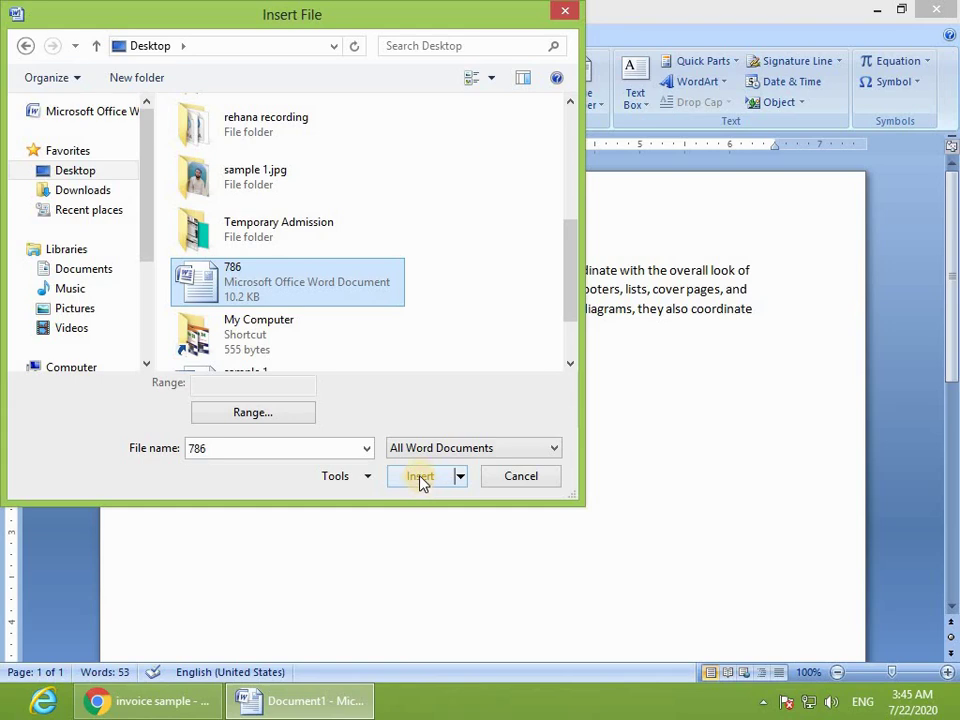
pyautogui.click(420, 478)
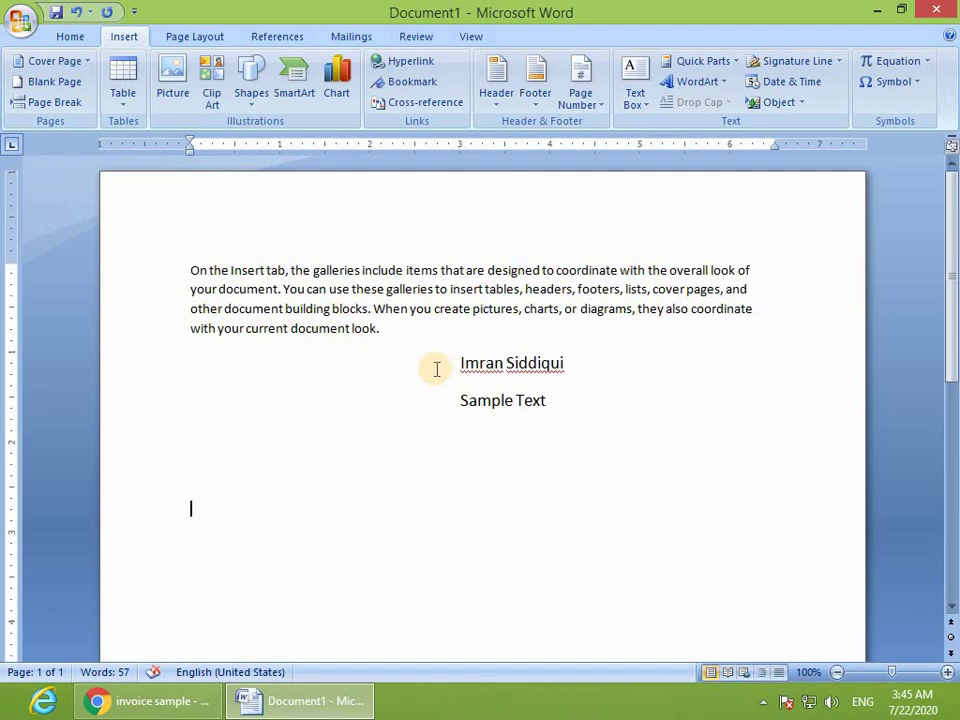
# Step: Select all the text, including the sample paragraph and 786 lines, and delete it
pyautogui.moveTo(443, 366); pyautogui.dragTo(561, 407)
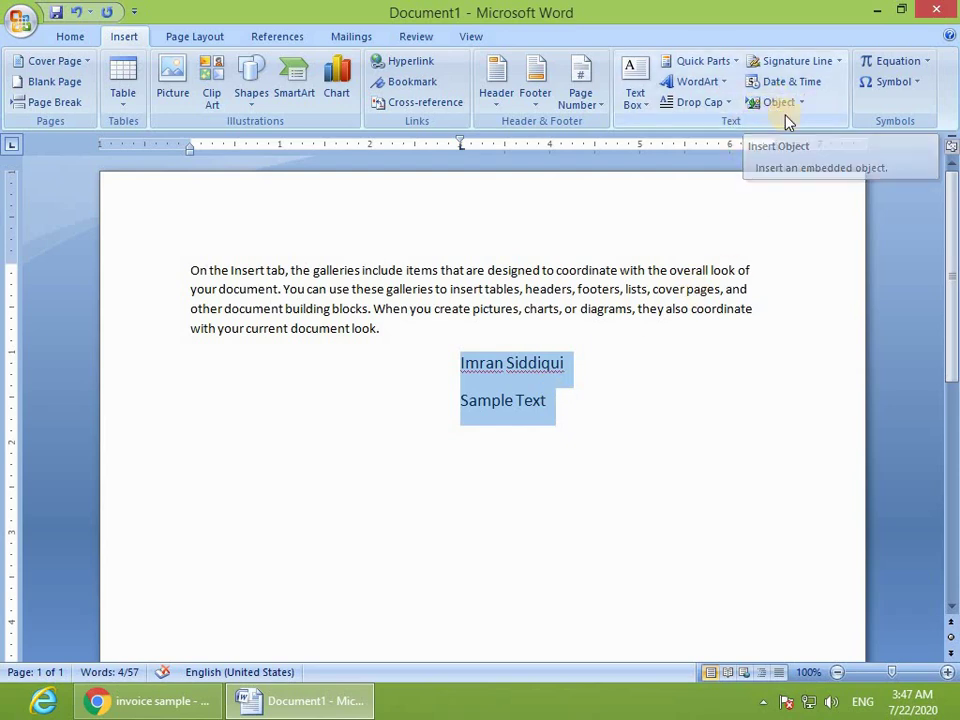
pyautogui.click(413, 349)
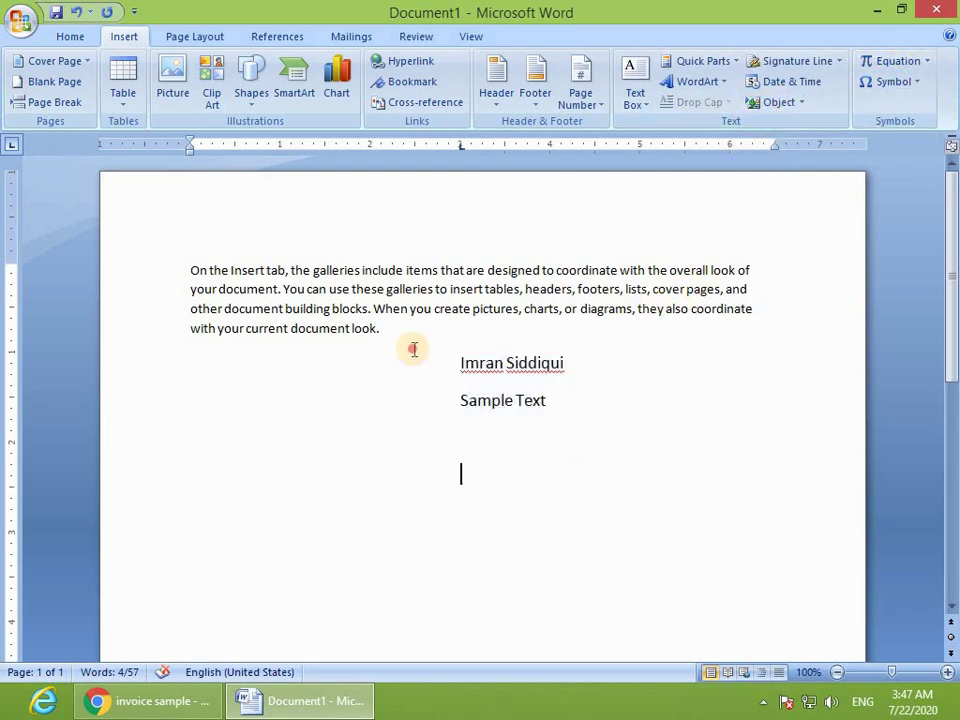
pyautogui.hotkey('ctrl', 'a')
pyautogui.press('Delete')
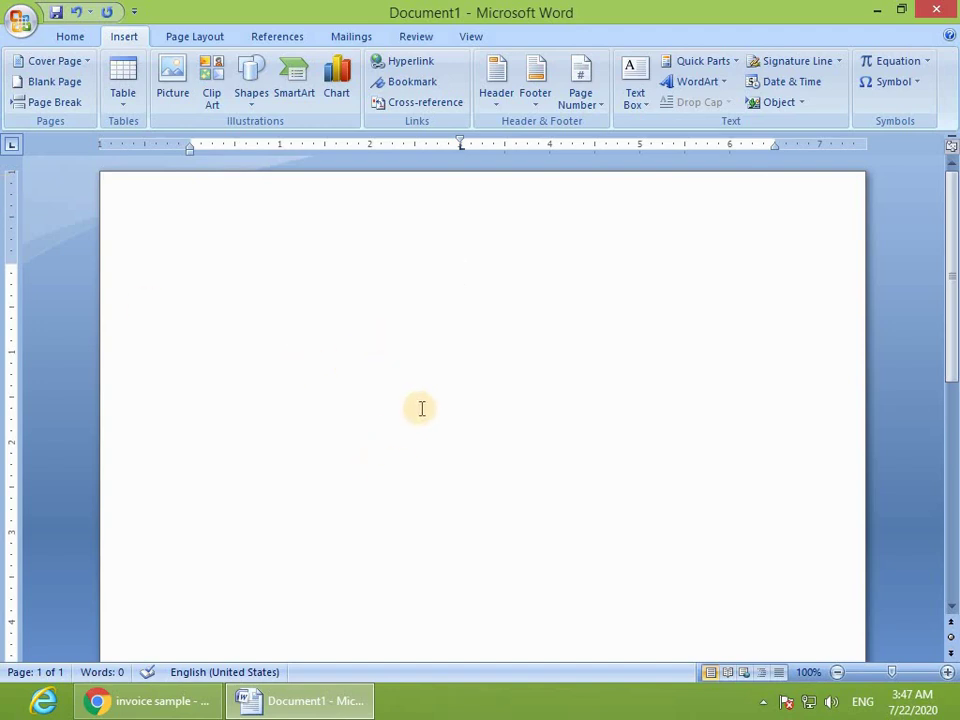
pyautogui.press('Return')
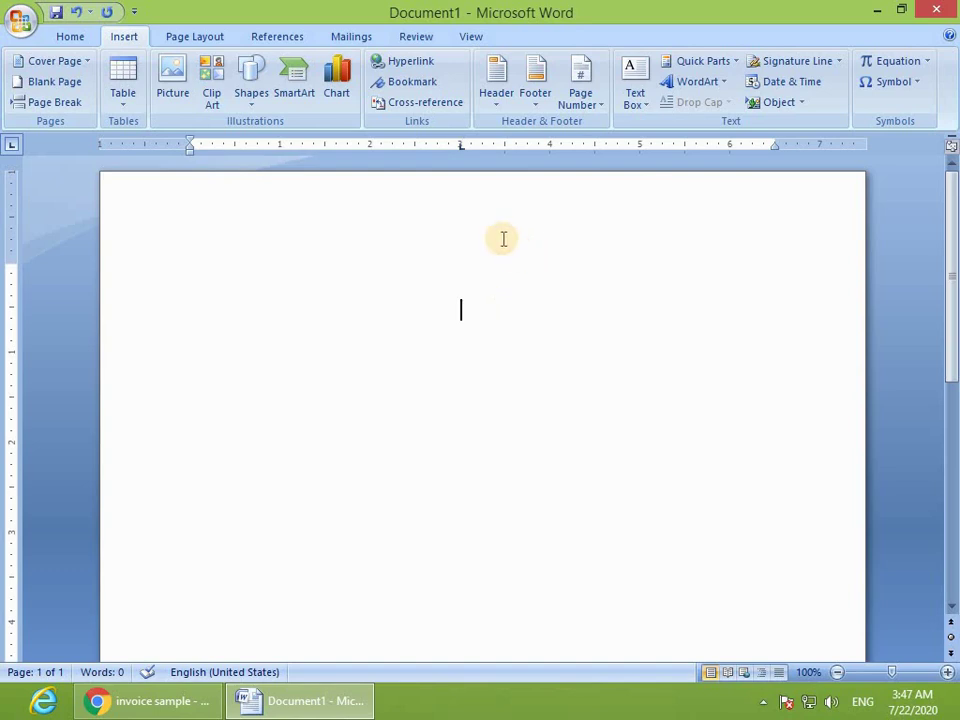
pyautogui.moveTo(461, 147)
pyautogui.mouseDown()
pyautogui.moveTo(242, 150)
pyautogui.moveTo(212, 163)
pyautogui.moveTo(208, 148)
pyautogui.mouseUp()
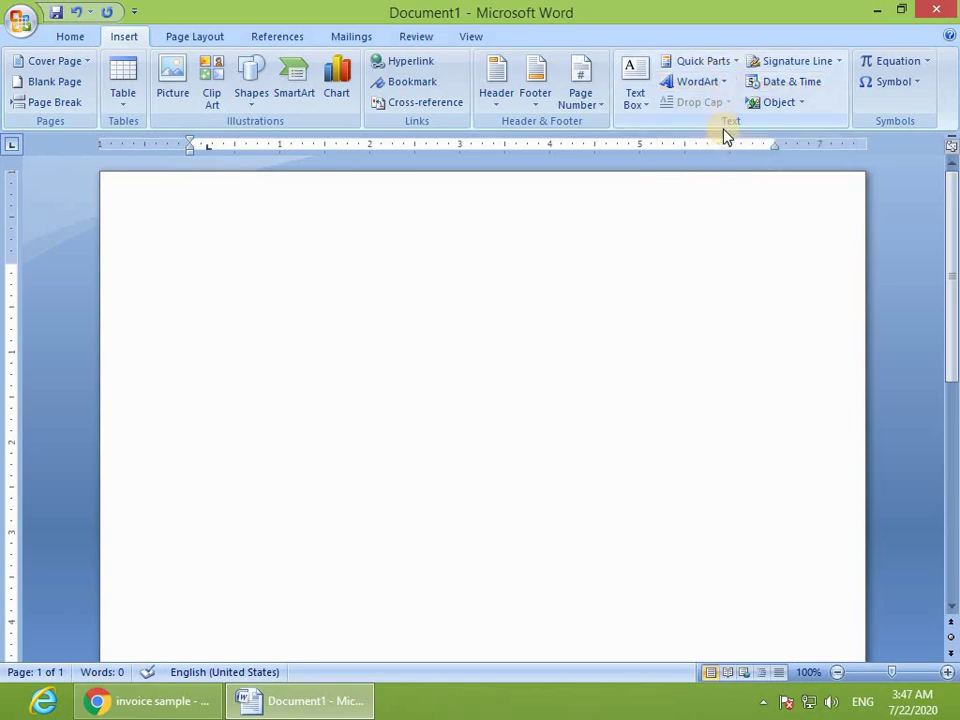
# Step: Insert a new equation holding a blank Square Root template from the Radical gallery
pyautogui.click(886, 63)
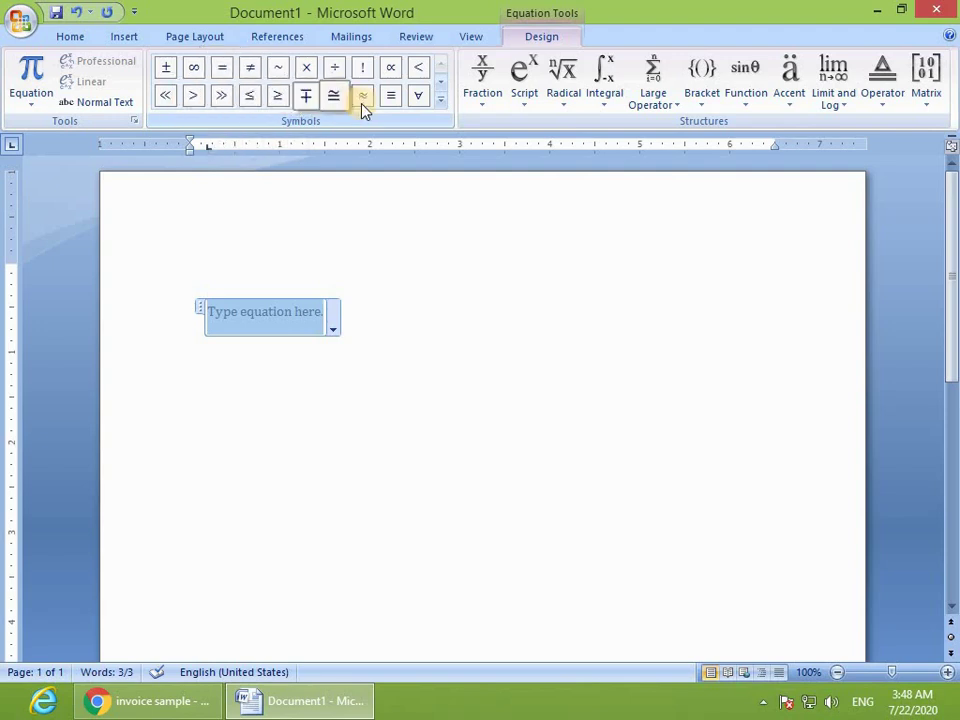
pyautogui.click(442, 105)
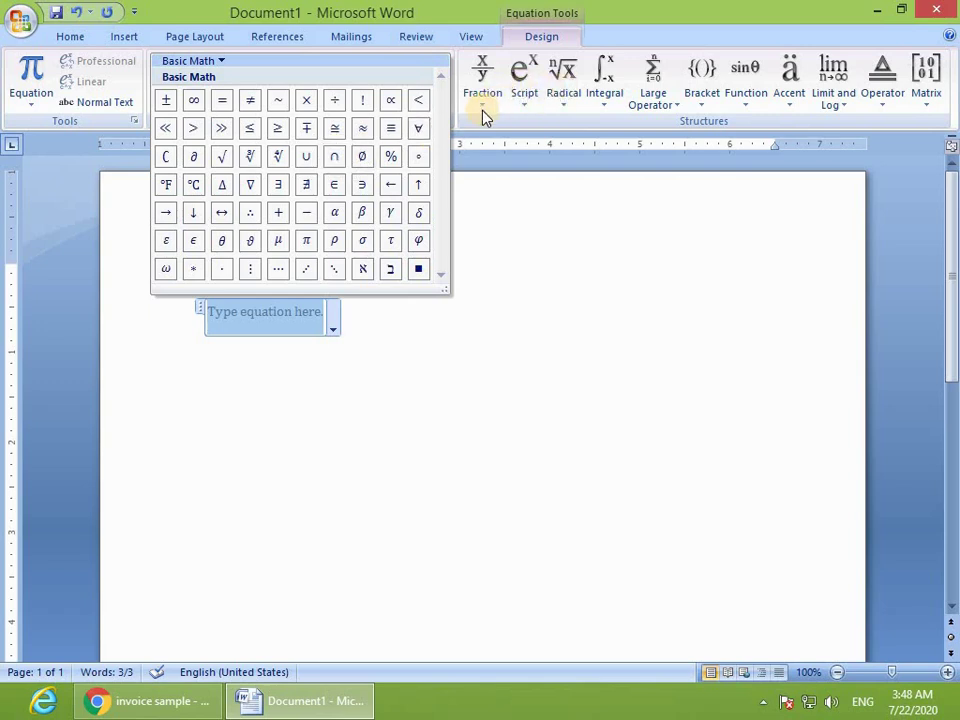
pyautogui.click(566, 104)
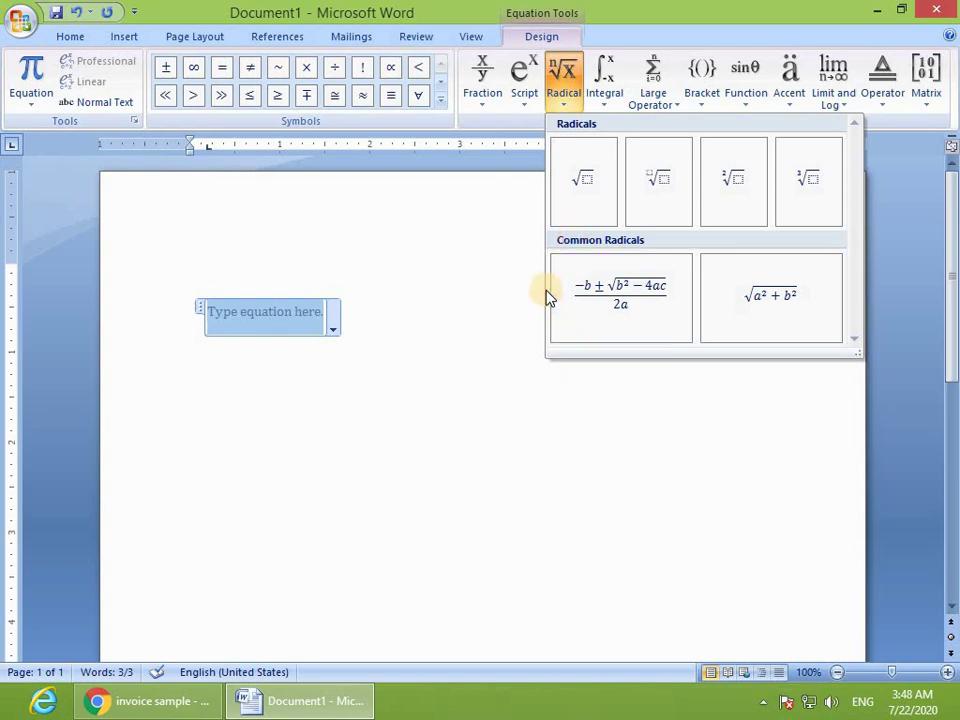
pyautogui.click(580, 186)
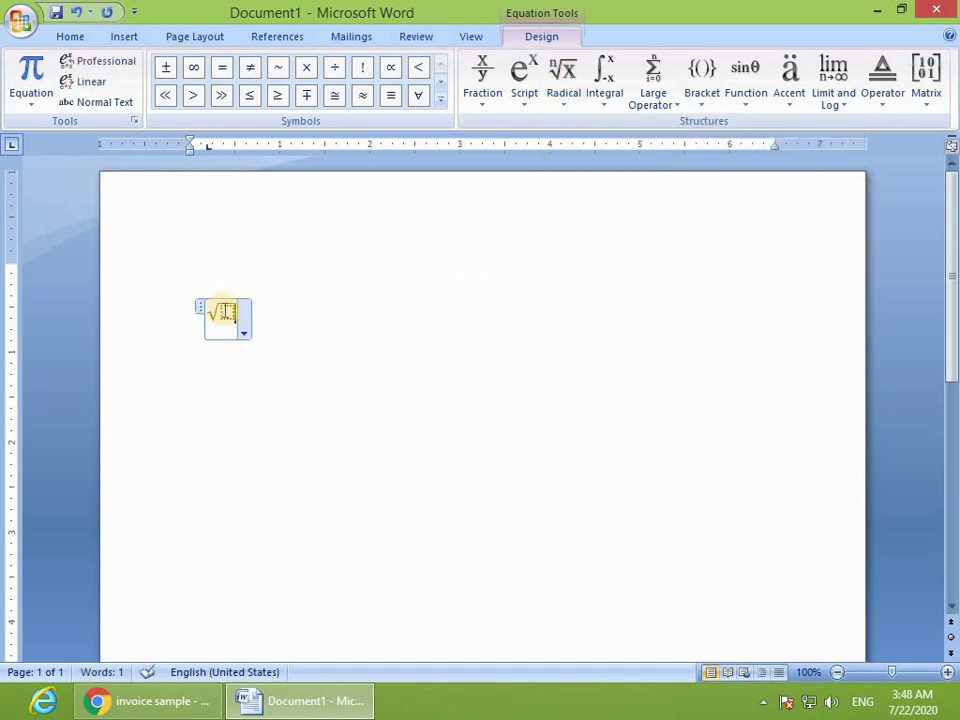
# Step: Type 5 under the square root so the equation reads √5
pyautogui.scroll(19, 270, 328)
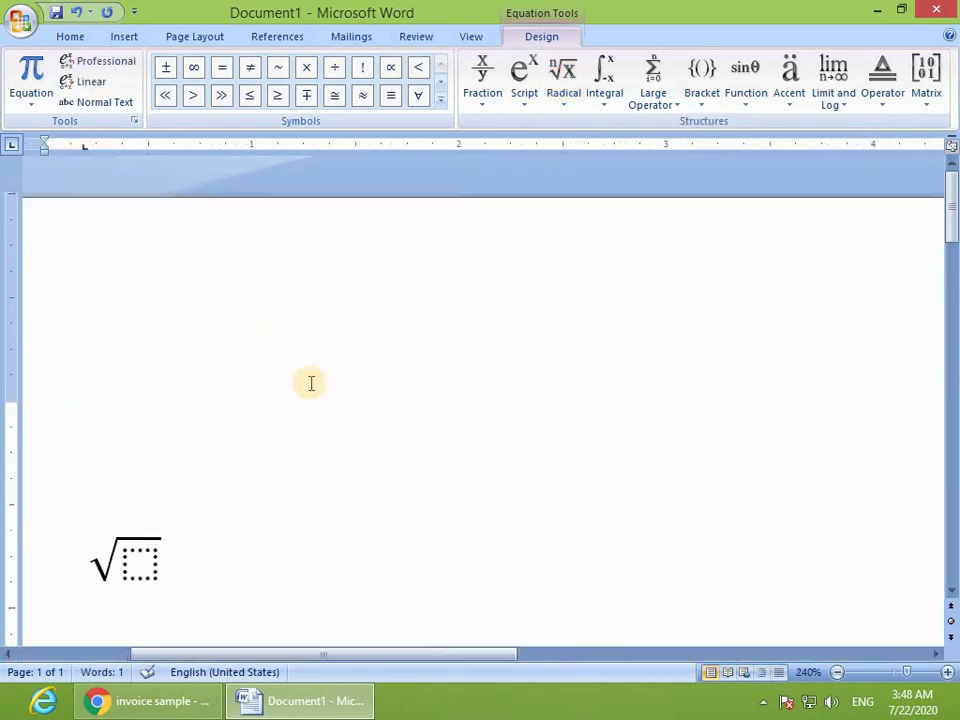
pyautogui.scroll(3, 204, 401)
pyautogui.scroll(-1, 197, 426)
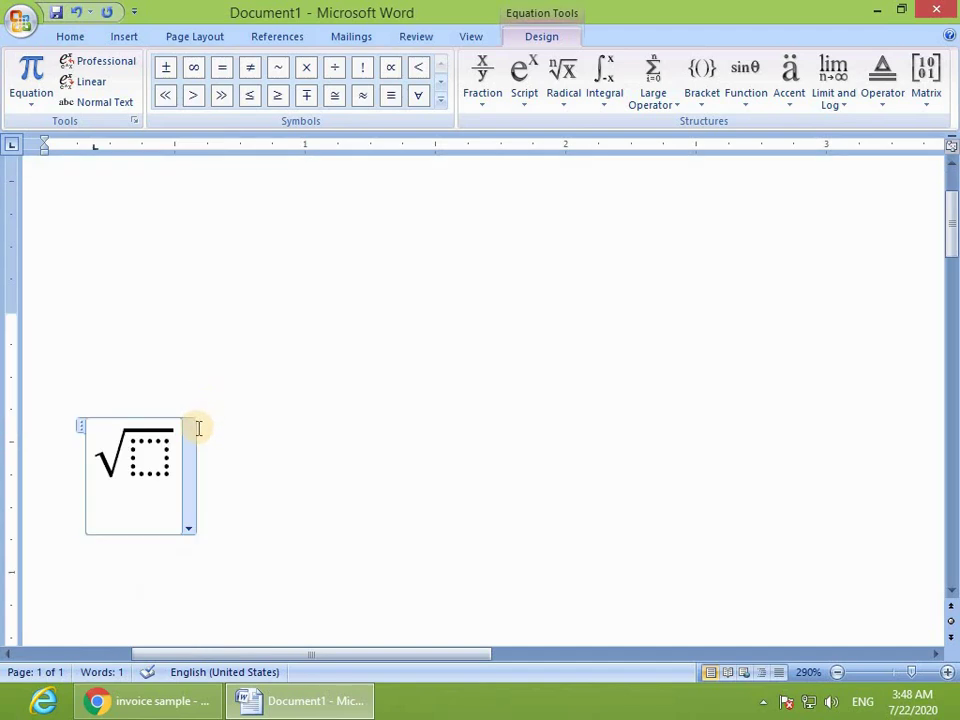
pyautogui.click(148, 461)
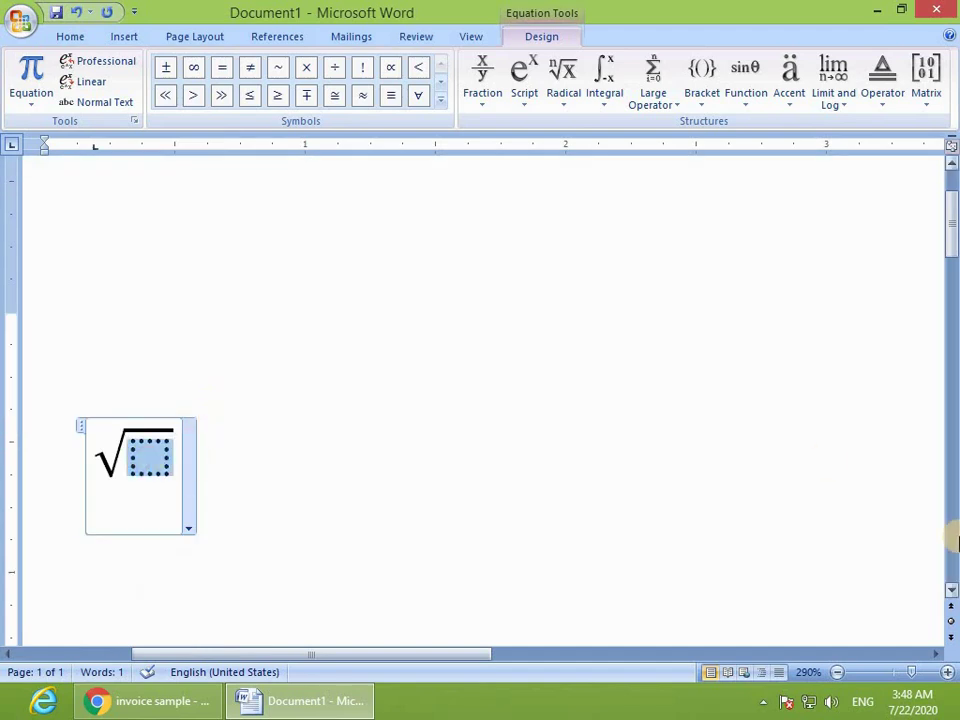
pyautogui.write('5')
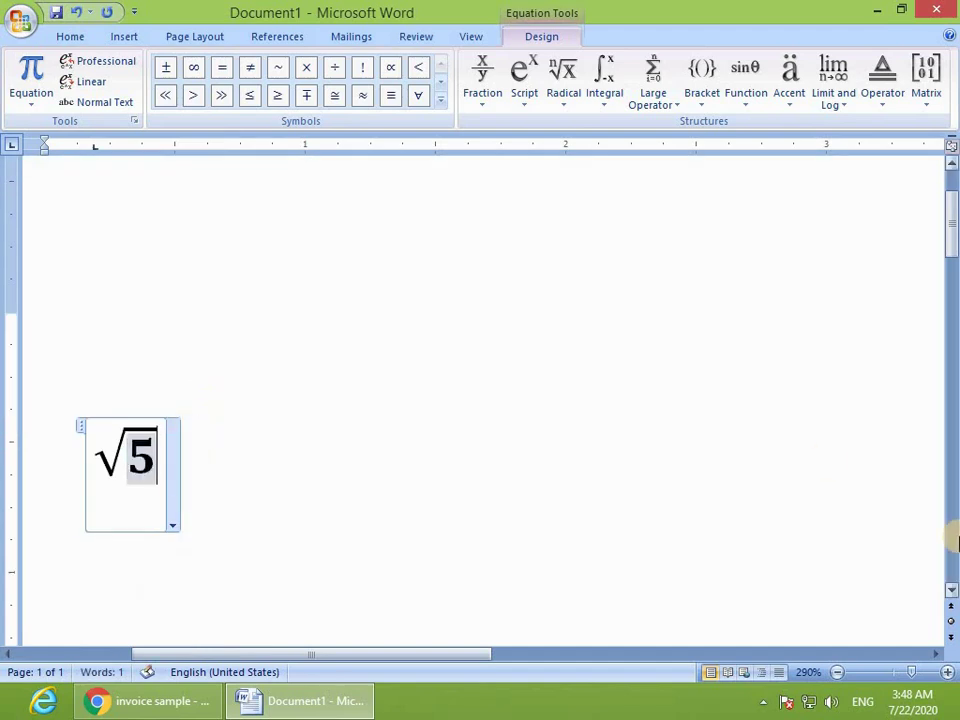
pyautogui.click(954, 497)
pyautogui.scroll(4, 579, 429)
pyautogui.click(437, 465)
# Step: Delete the √5 equation so the page is empty again
pyautogui.scroll(-2, 400, 470)
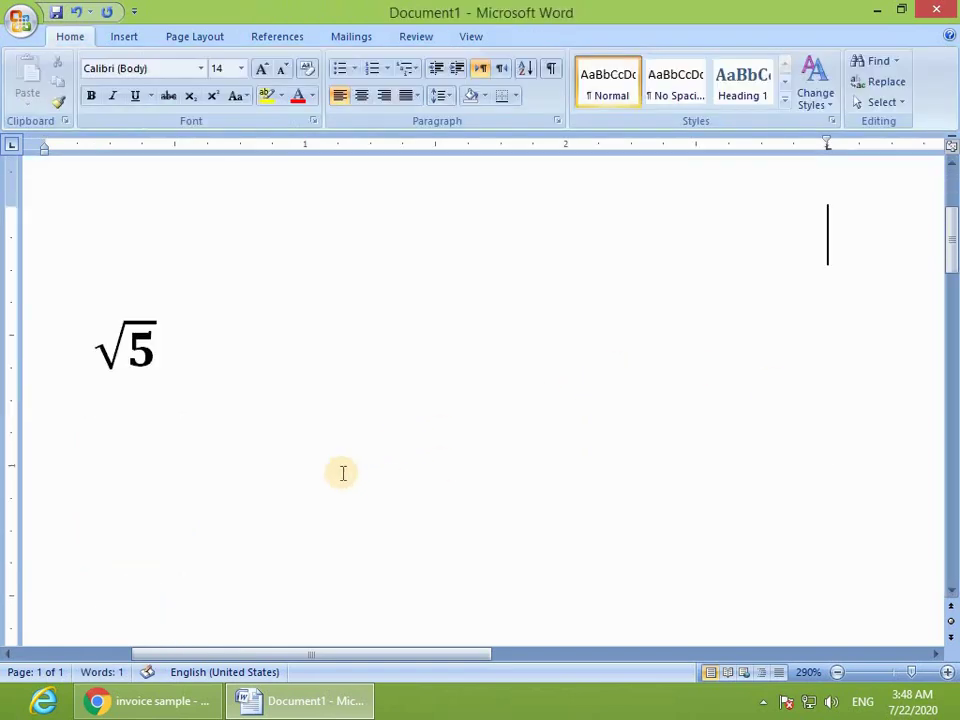
pyautogui.moveTo(443, 653); pyautogui.dragTo(327, 653)
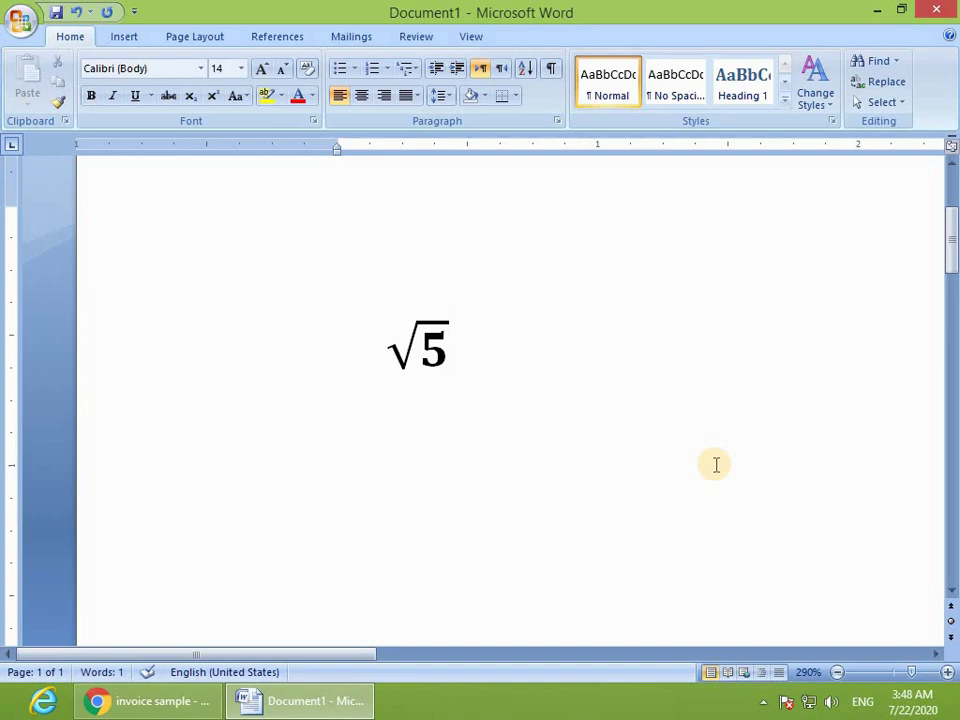
pyautogui.click(127, 38)
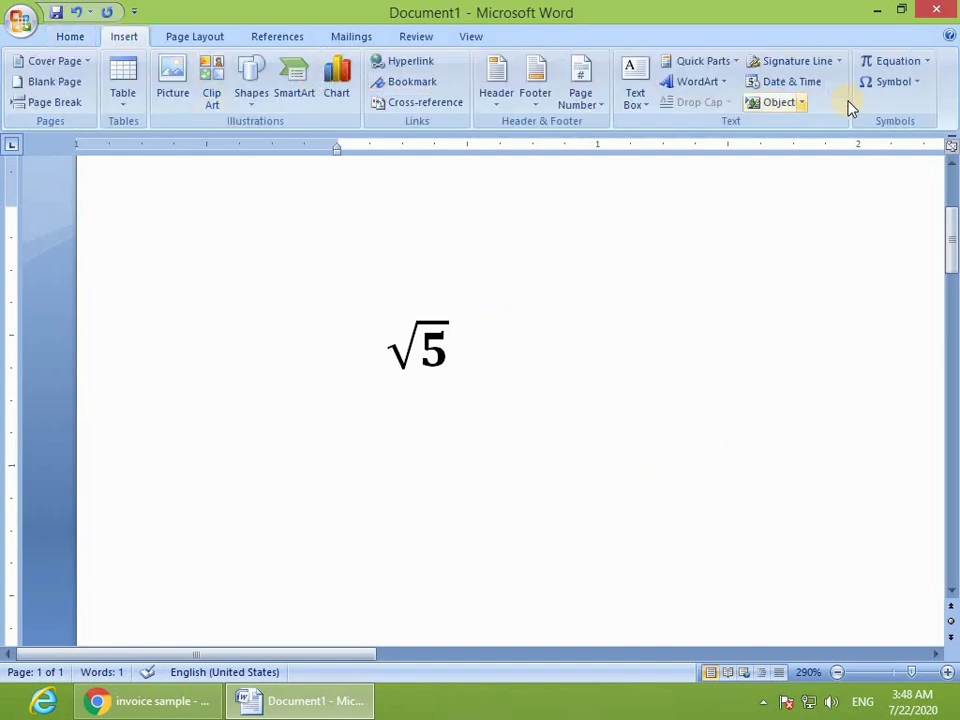
pyautogui.click(210, 331)
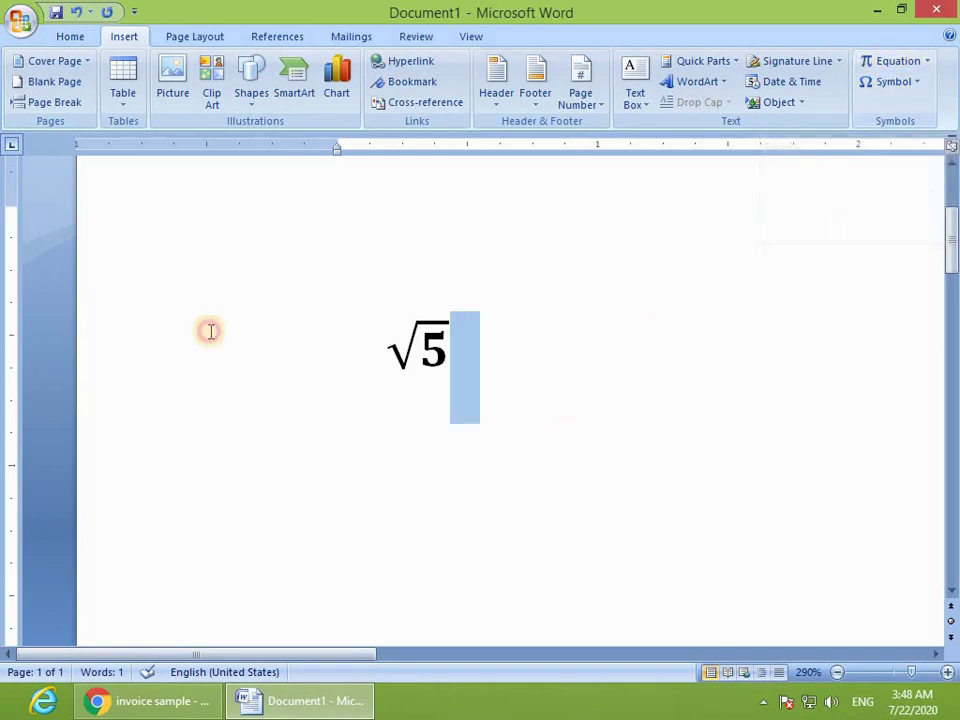
pyautogui.press('Delete')
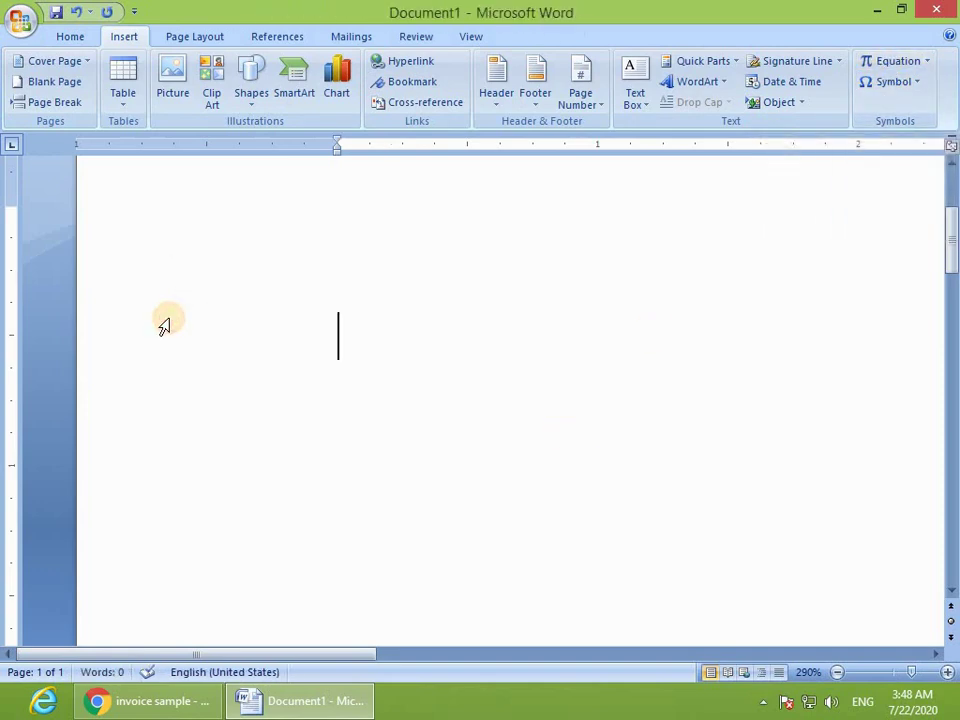
# Step: Start a new equation, browse the Accent, Function, Radical and Bracket galleries, then open Built-In equations
pyautogui.click(887, 62)
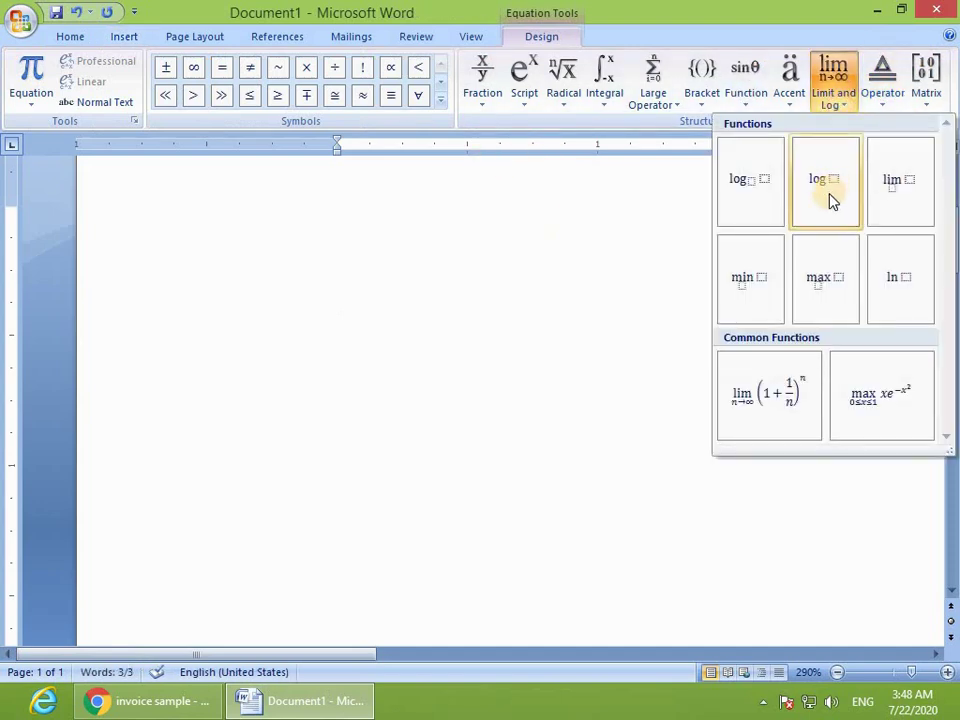
pyautogui.click(791, 97)
pyautogui.click(751, 108)
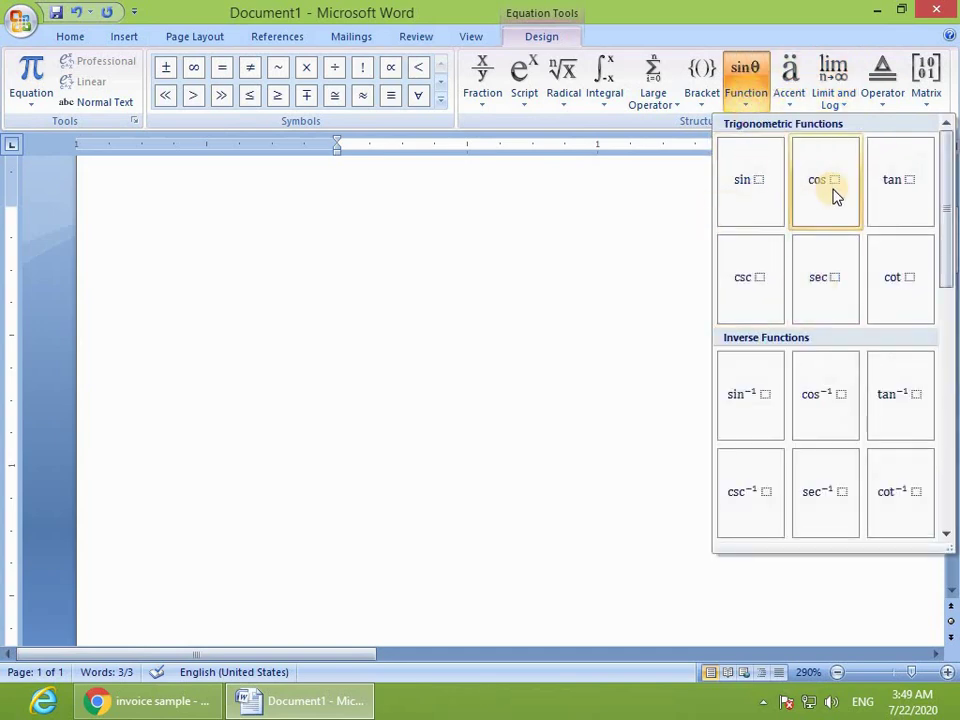
pyautogui.click(565, 95)
pyautogui.click(703, 95)
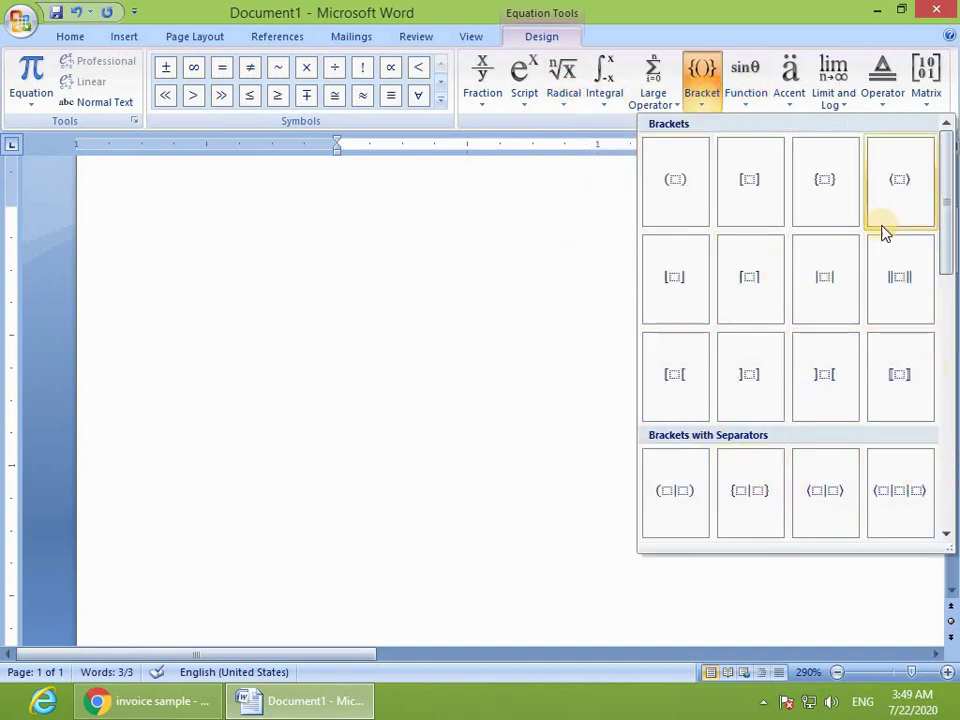
pyautogui.click(24, 108)
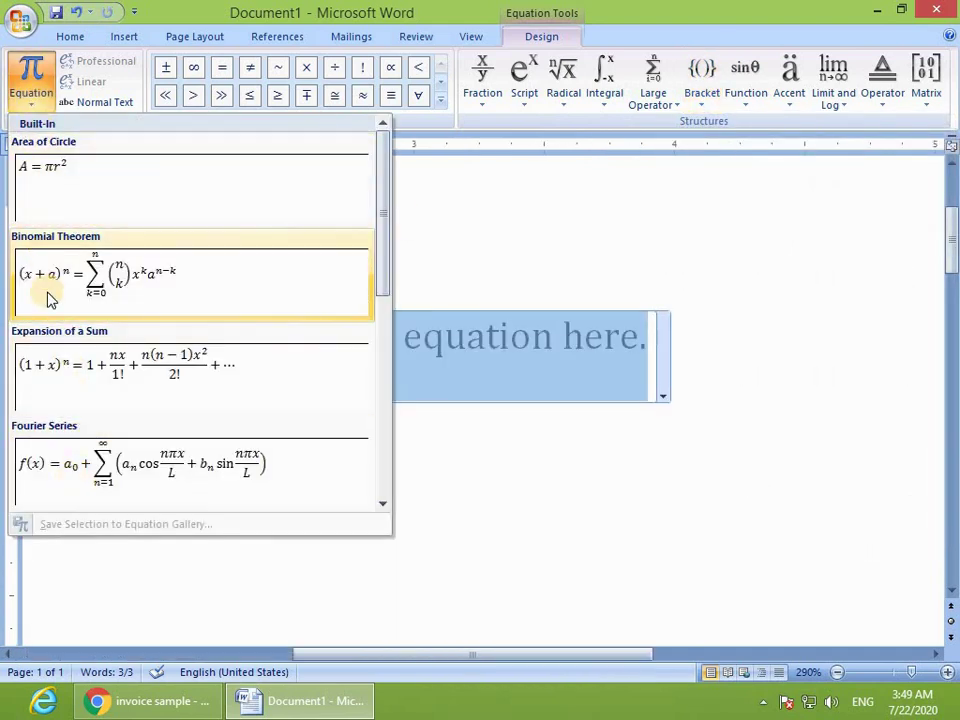
# Step: Insert Expansion of a Sum, changing the 1 after equals to 2 and nx to mx
pyautogui.click(122, 368)
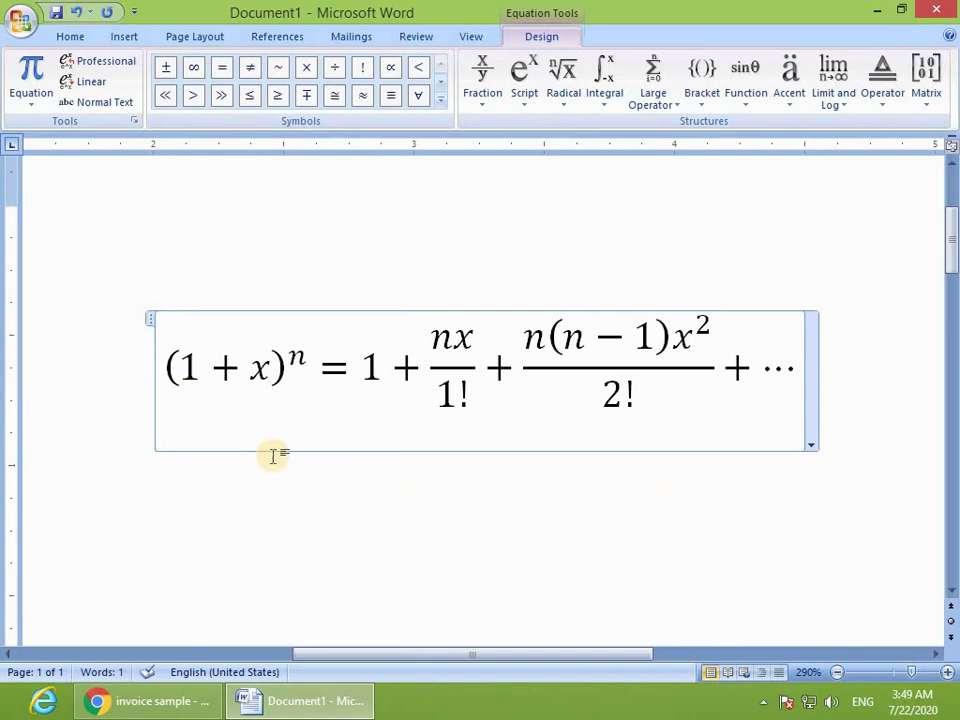
pyautogui.click(366, 369)
pyautogui.moveTo(366, 369); pyautogui.dragTo(377, 377)
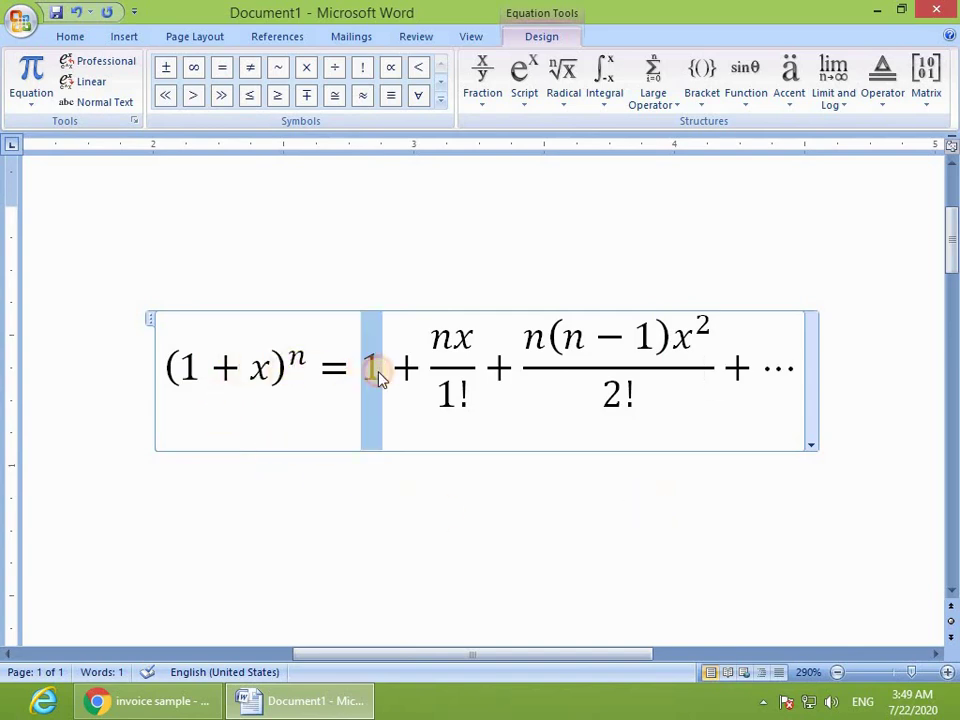
pyautogui.write('2')
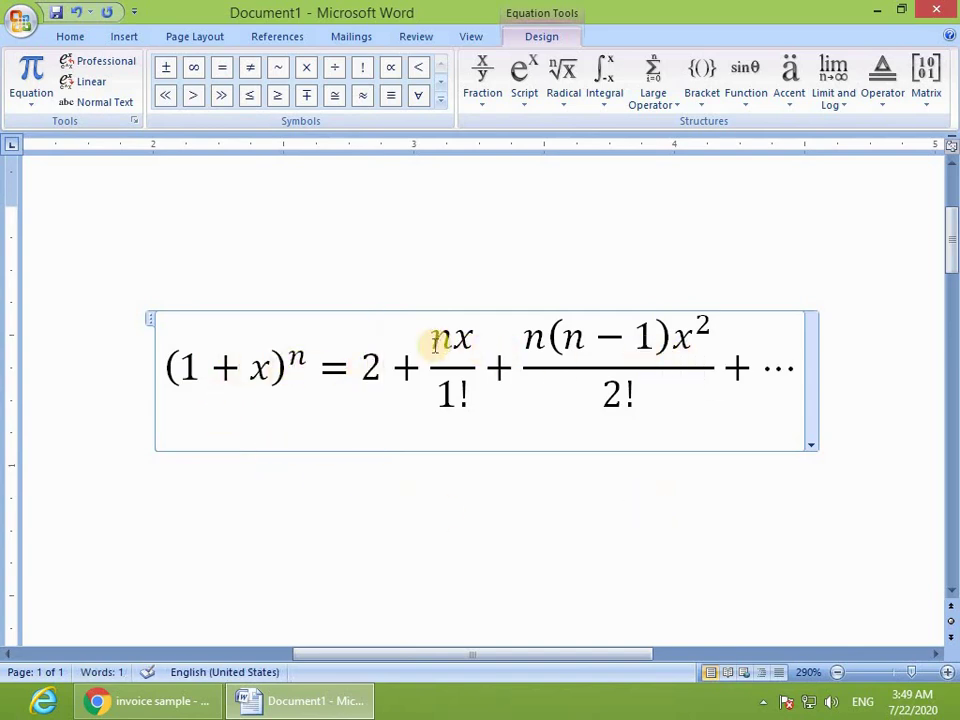
pyautogui.moveTo(434, 339); pyautogui.dragTo(463, 344)
pyautogui.write('m')
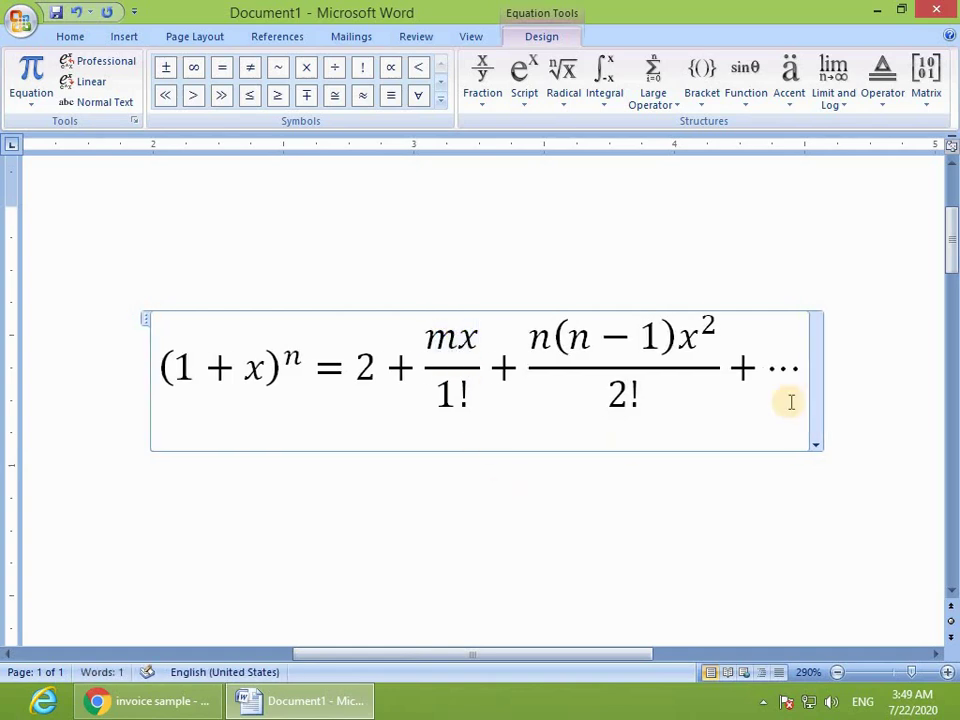
pyautogui.click(782, 266)
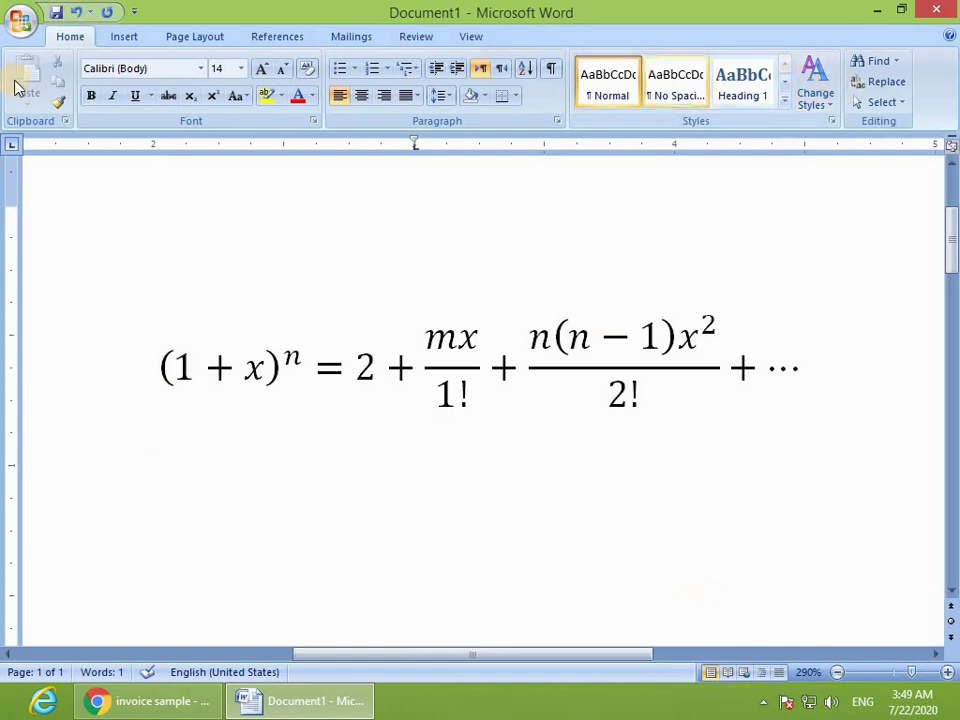
# Step: Add a new equation, browse Bracket, Large Operator, Integral, Radical and Script galleries, then delete both equations
pyautogui.click(124, 36)
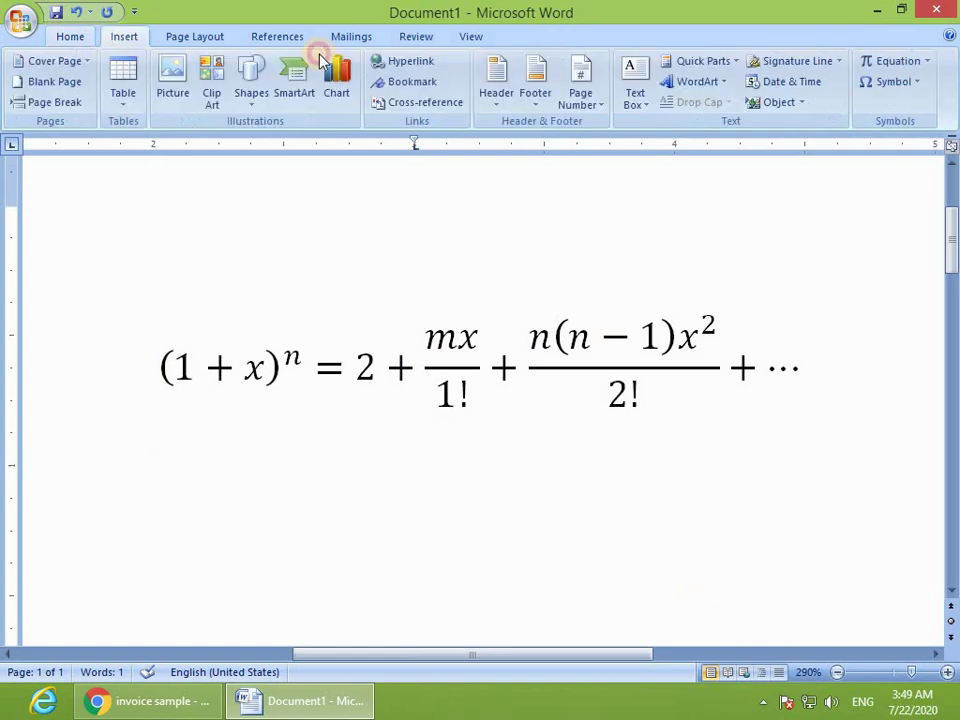
pyautogui.click(878, 63)
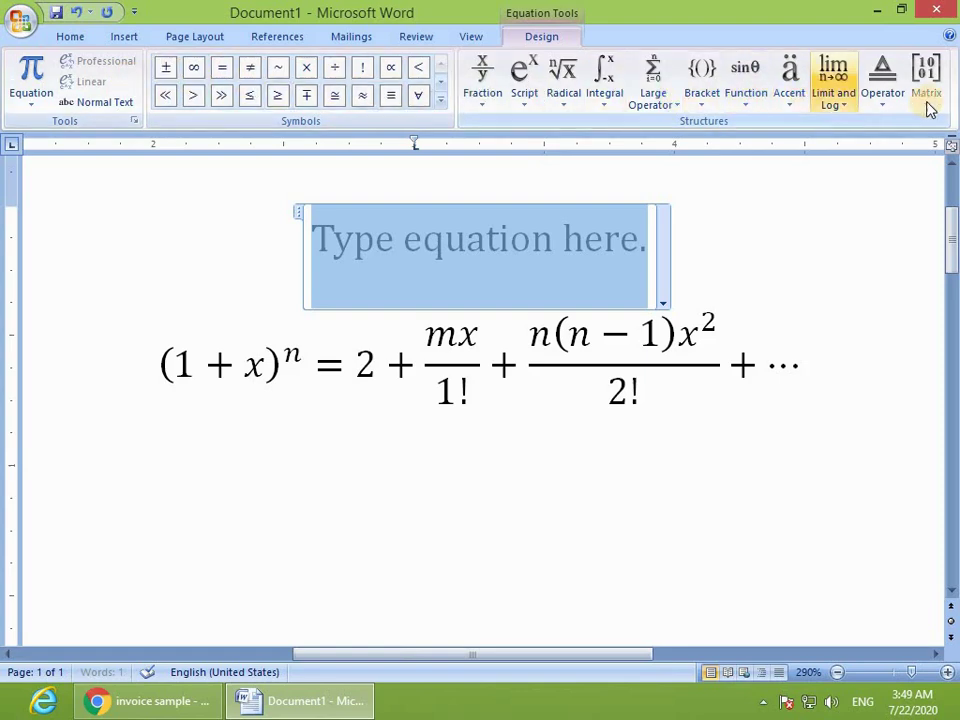
pyautogui.click(712, 95)
pyautogui.click(653, 80)
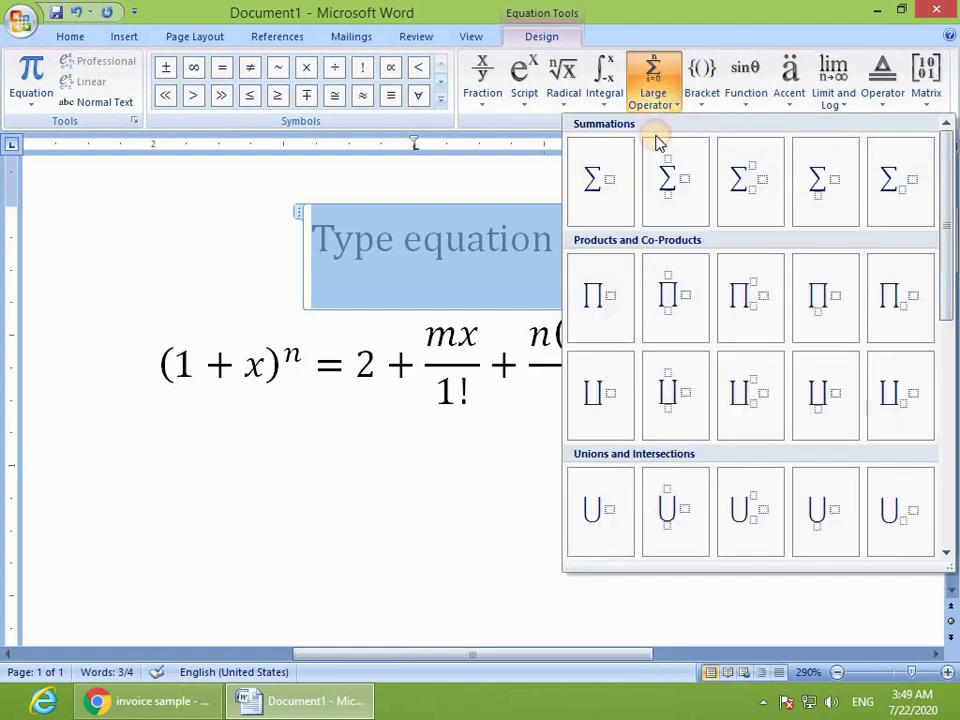
pyautogui.click(605, 90)
pyautogui.click(565, 100)
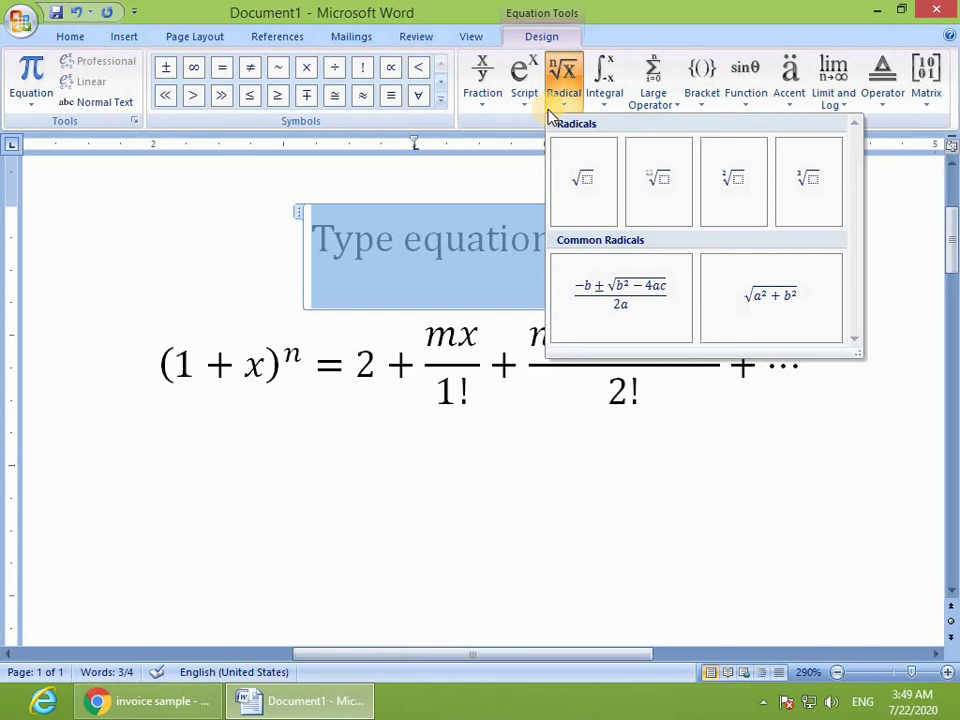
pyautogui.click(525, 98)
pyautogui.click(385, 438)
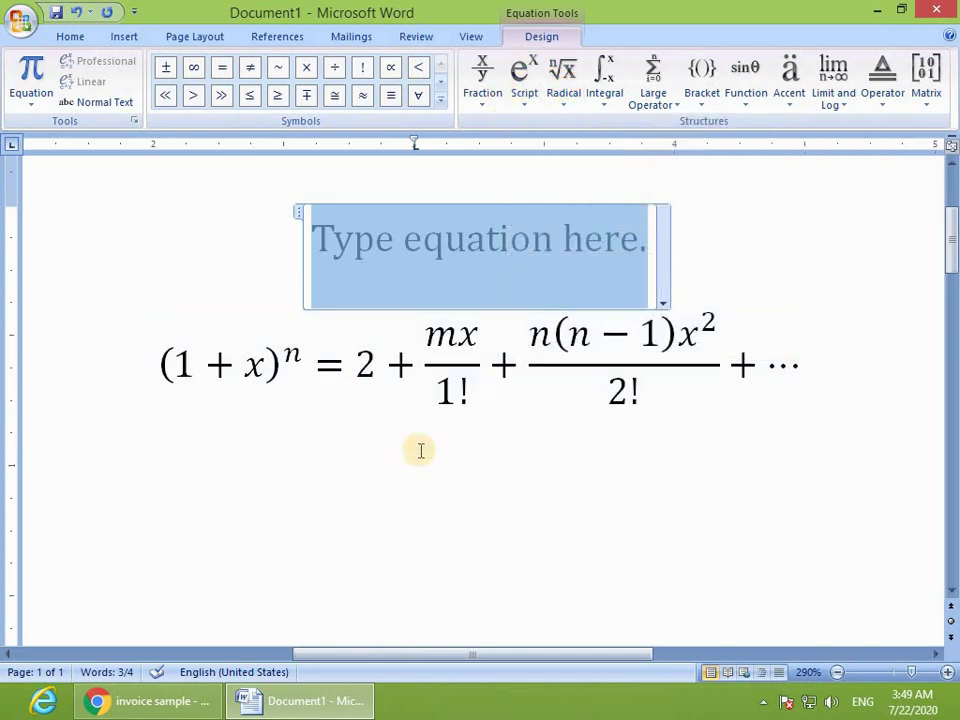
pyautogui.press('Delete')
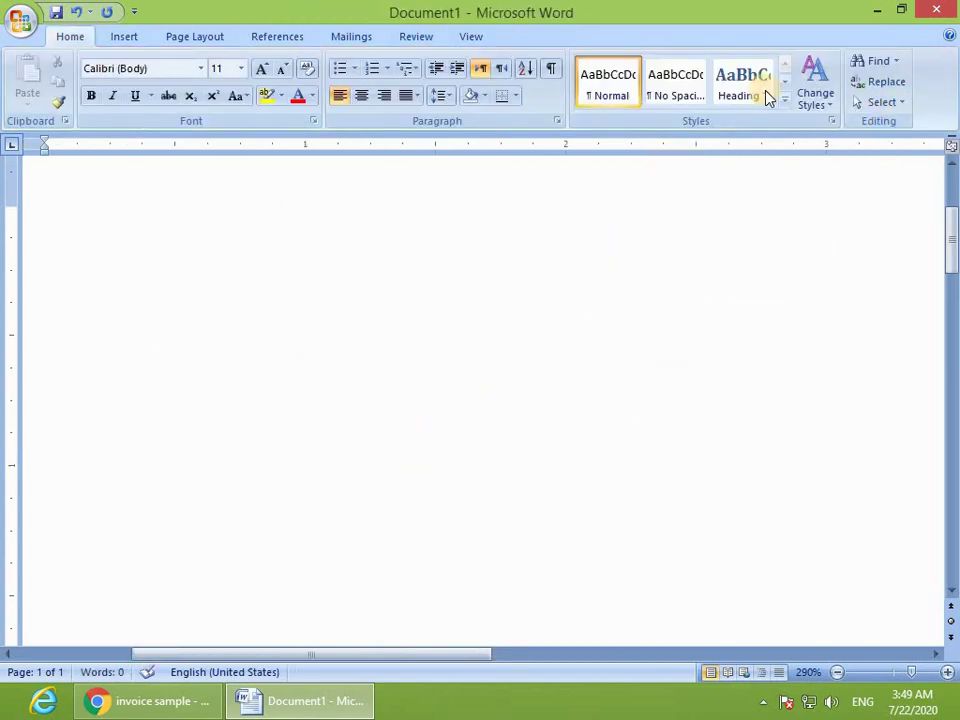
pyautogui.click(122, 38)
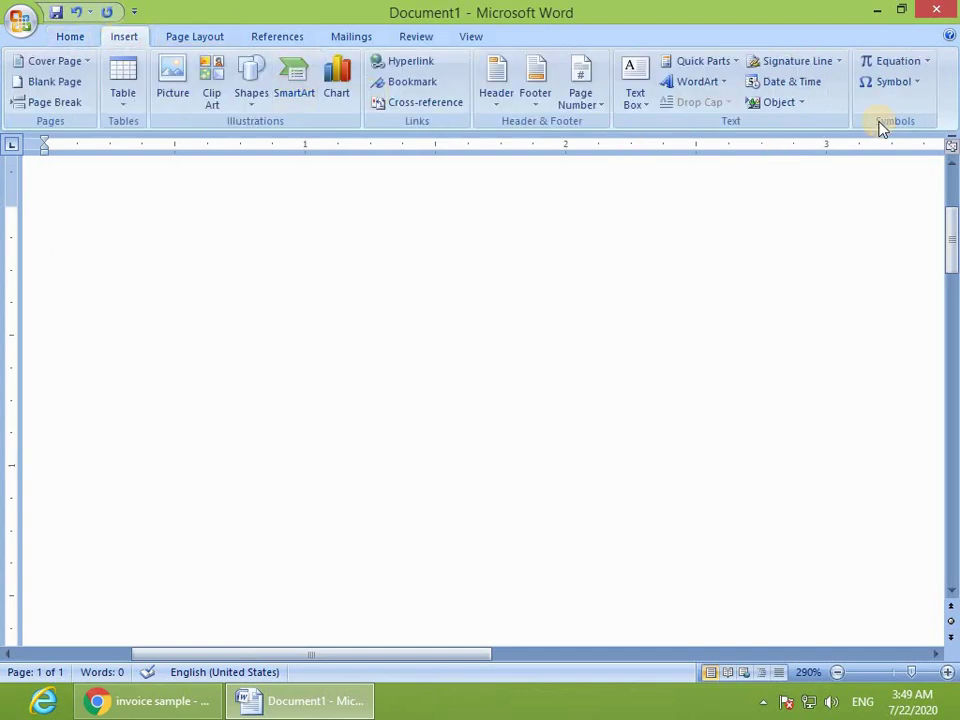
pyautogui.click(881, 88)
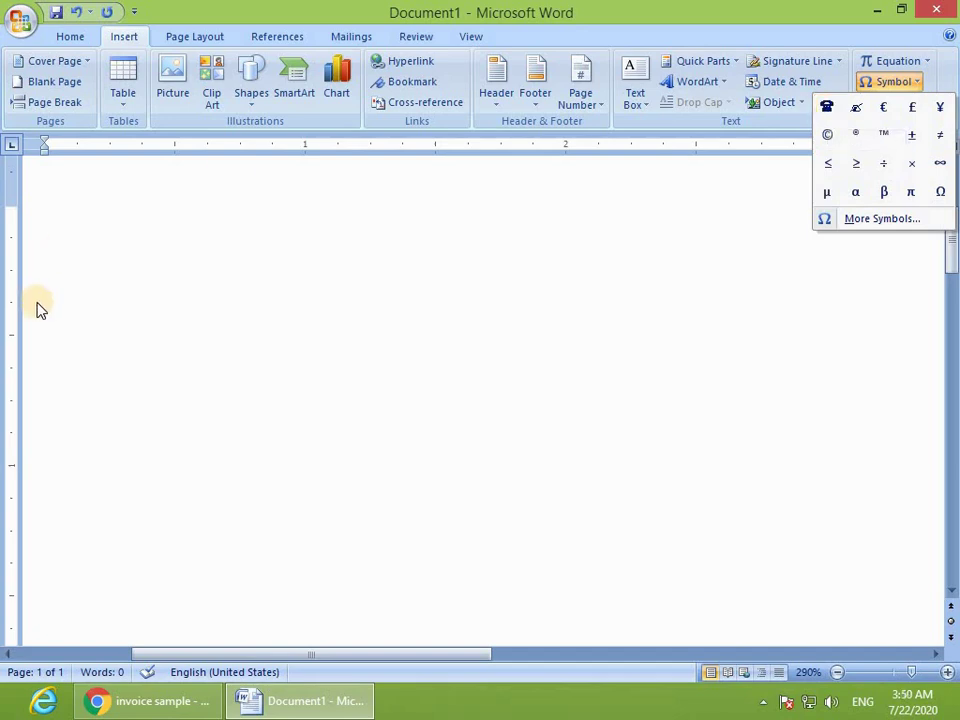
pyautogui.click(178, 296)
pyautogui.write('Ph(')
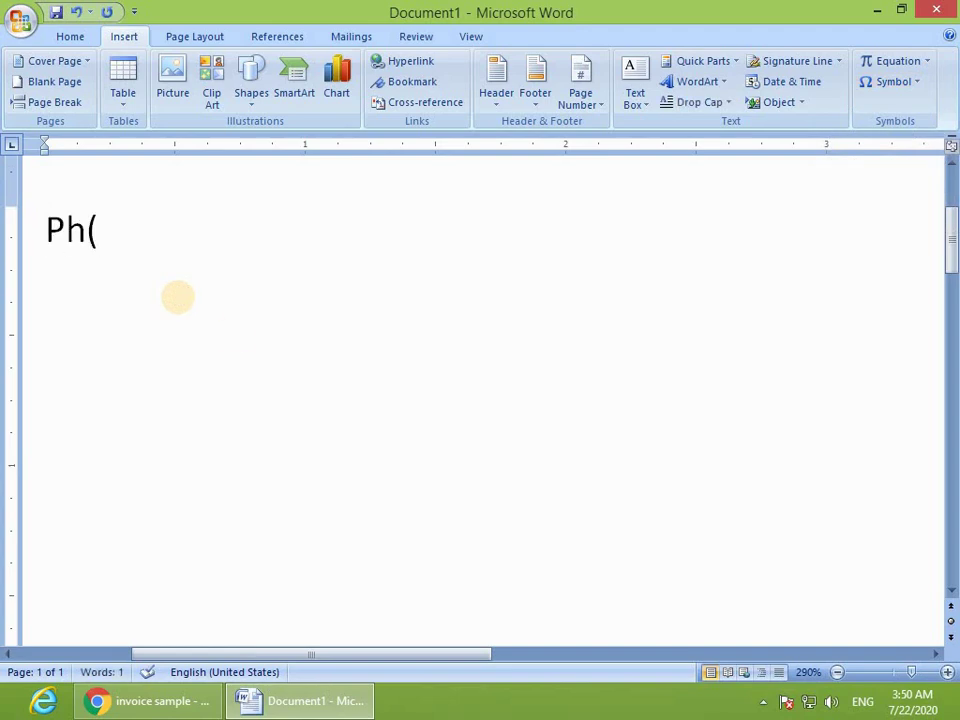
pyautogui.click(891, 82)
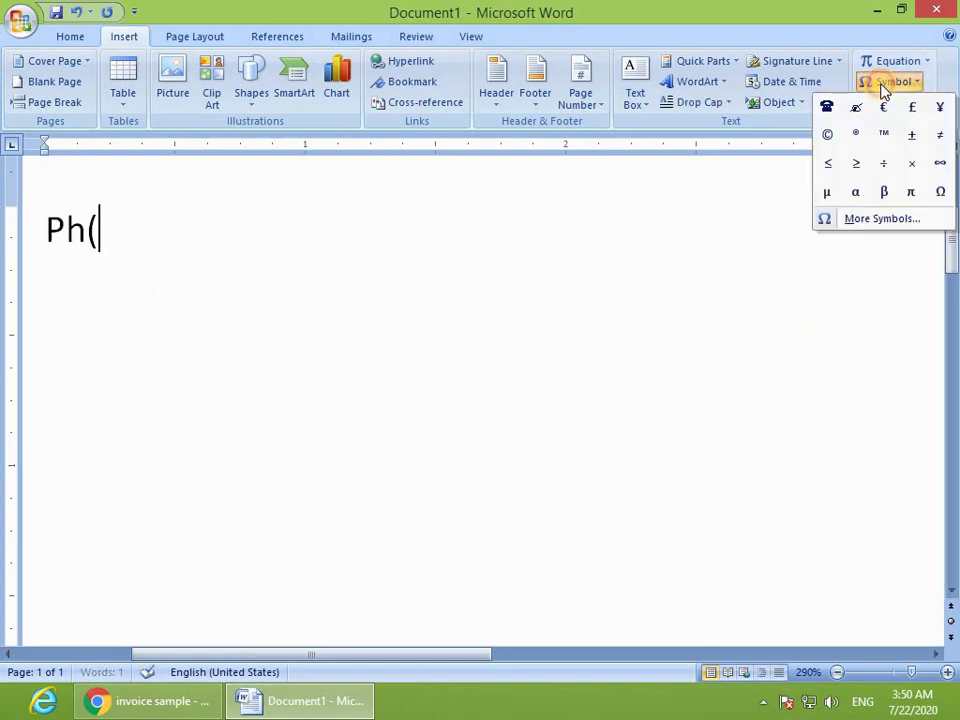
pyautogui.click(828, 107)
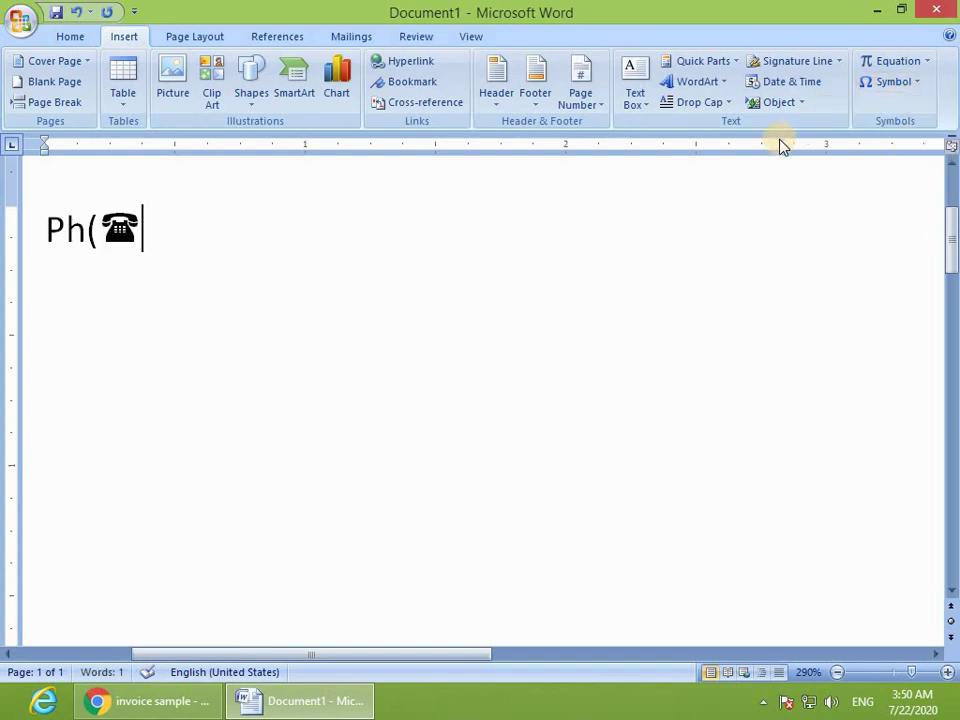
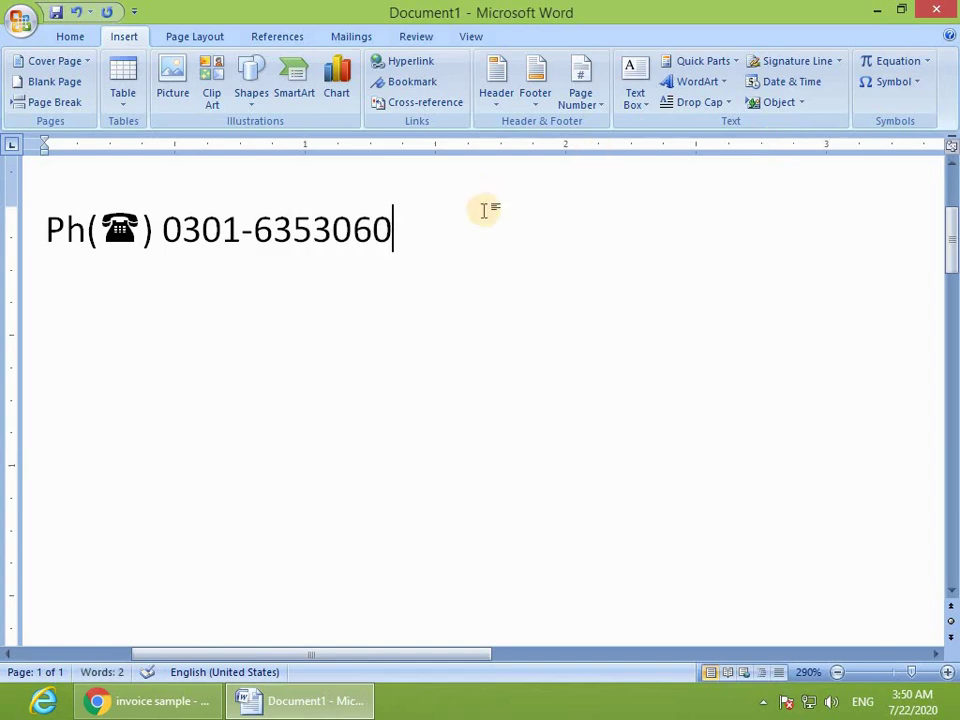
pyautogui.click(6, 255)
pyautogui.press('Delete')
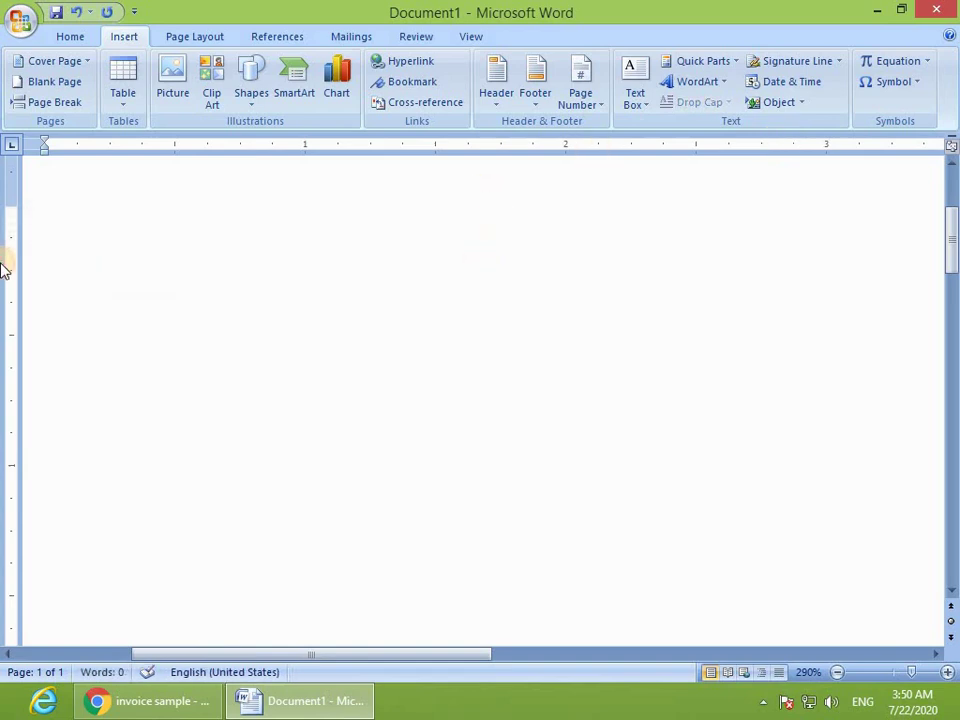
# Step: Insert a one-cell table with an empty line above it
pyautogui.keyDown('ctrl'); pyautogui.scroll(-15, 375, 377); pyautogui.keyUp('ctrl')
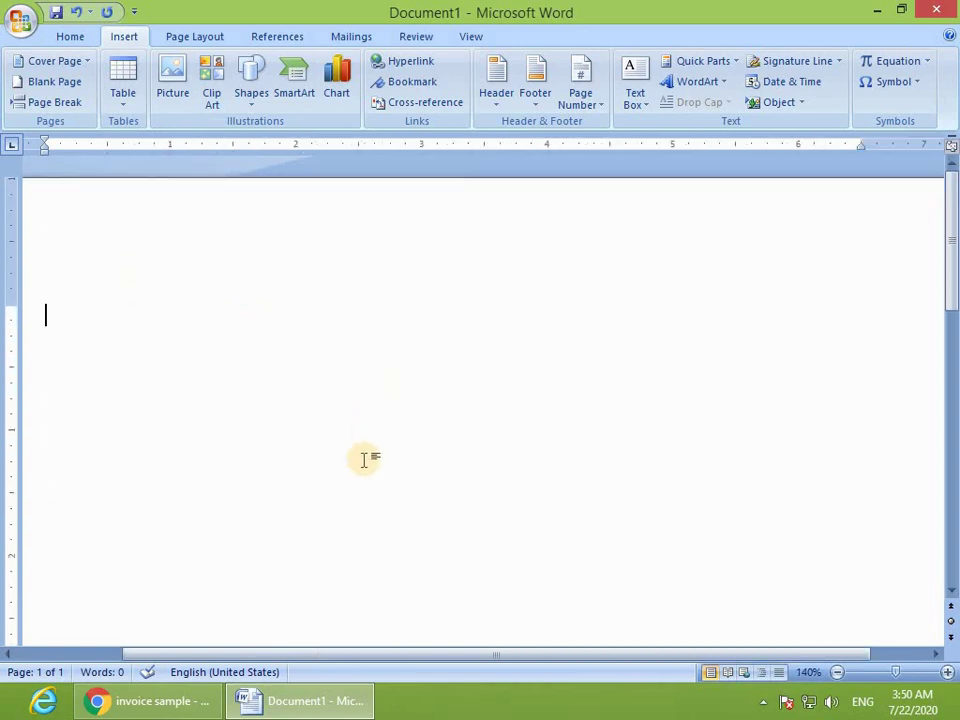
pyautogui.keyDown('ctrl'); pyautogui.scroll(-2, 364, 459); pyautogui.keyUp('ctrl')
pyautogui.keyDown('ctrl'); pyautogui.scroll(1, 364, 465); pyautogui.keyUp('ctrl')
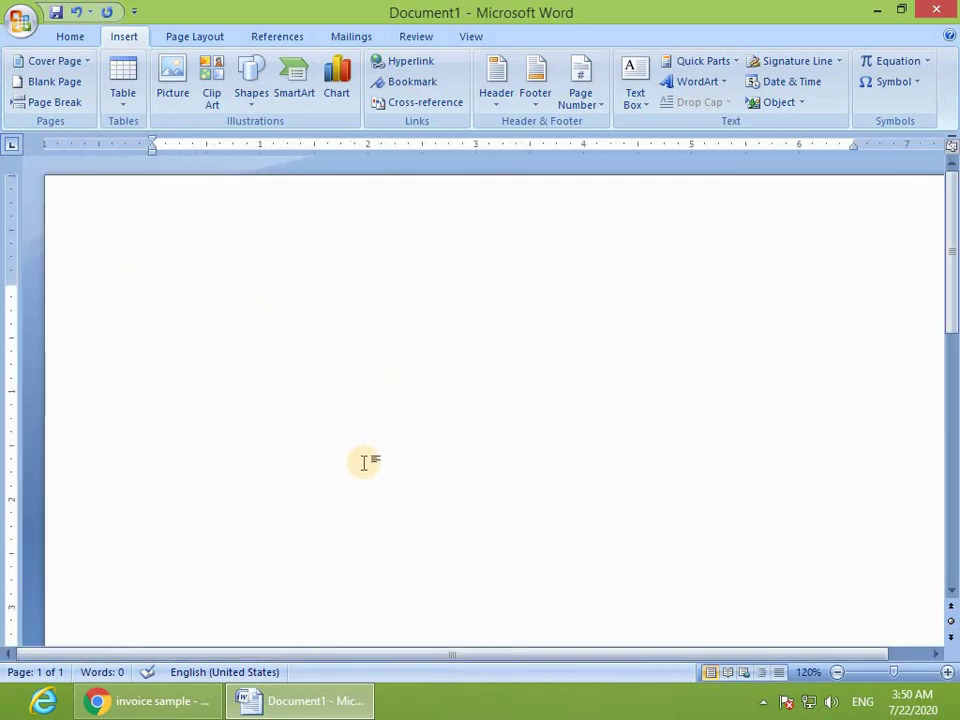
pyautogui.write('Nm')
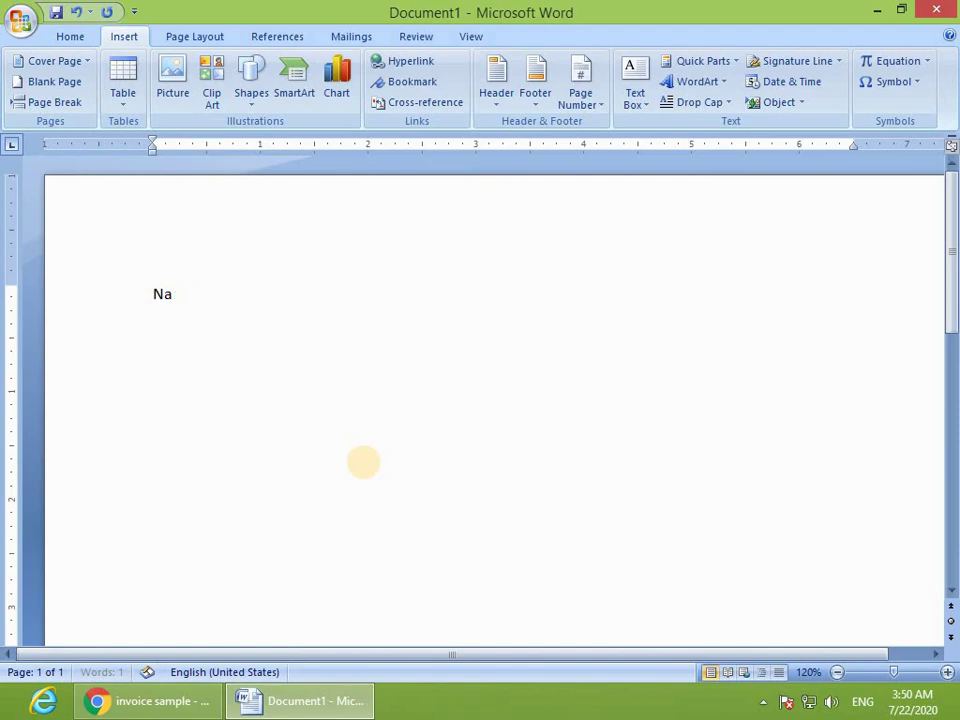
pyautogui.click(122, 95)
pyautogui.click(116, 142)
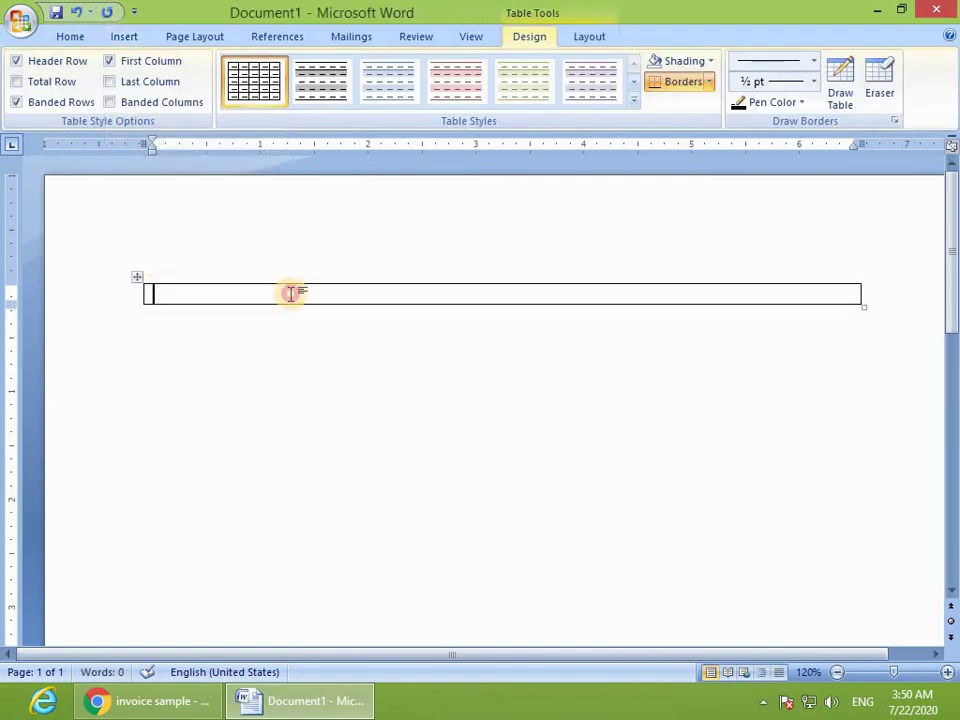
pyautogui.press('Return')
pyautogui.press('Return')
pyautogui.press('Return')
pyautogui.press('Return')
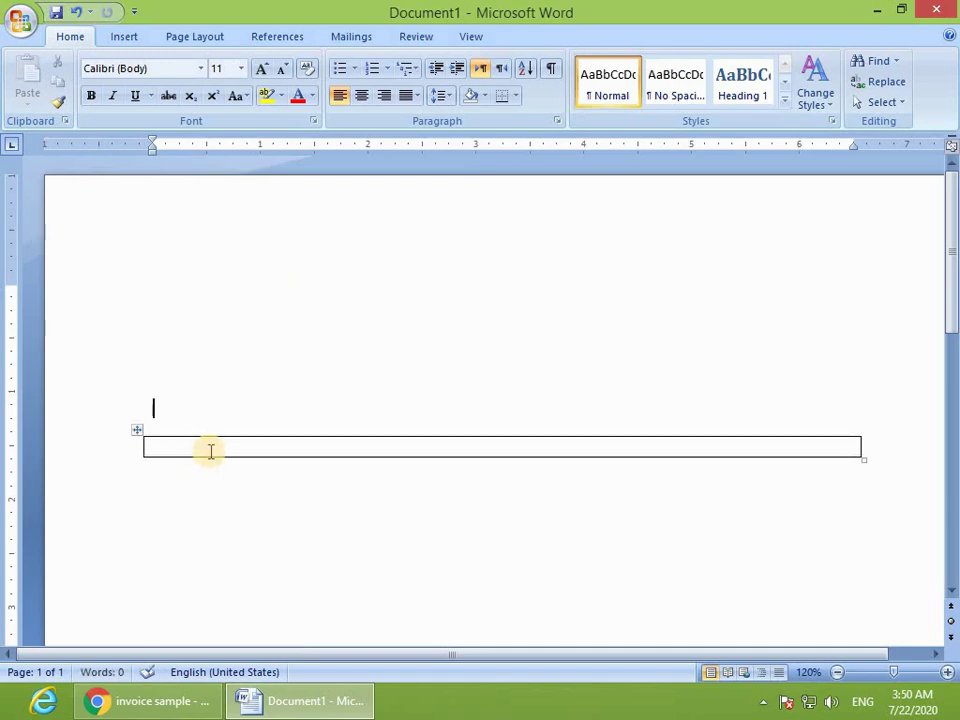
# Step: Make the cell taller with blank lines and type the Name and Father Name labels
pyautogui.click(211, 451)
pyautogui.press('Return')
pyautogui.press('Return')
pyautogui.press('Return')
pyautogui.press('Return')
pyautogui.press('Return')
pyautogui.press('Return')
pyautogui.press('Return')
pyautogui.press('Return')
pyautogui.press('Return')
pyautogui.press('Return')
pyautogui.press('Return')
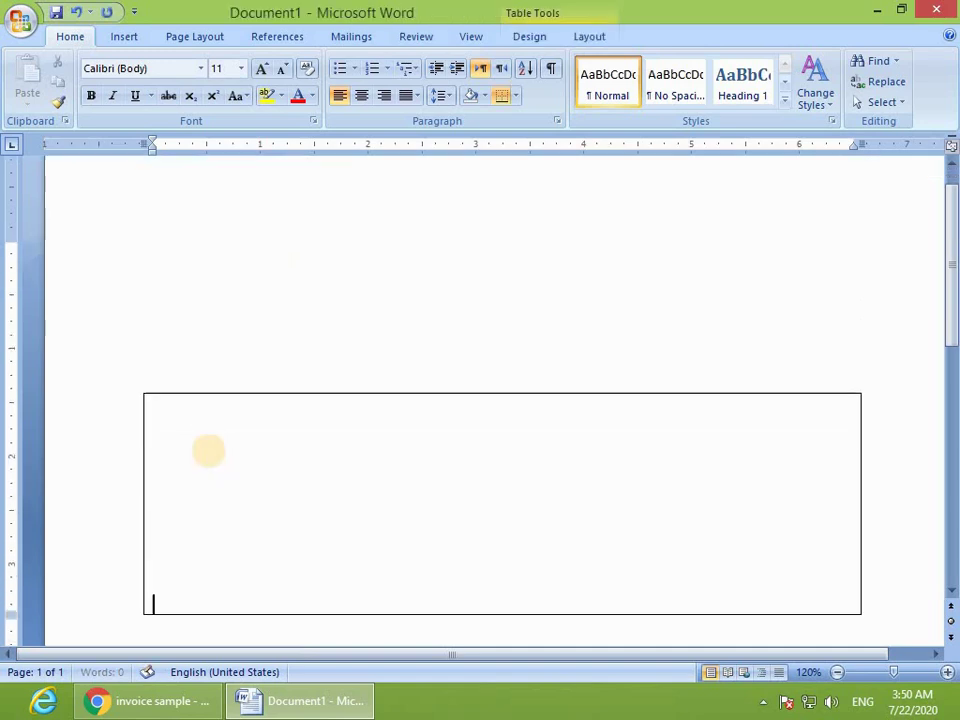
pyautogui.click(180, 441)
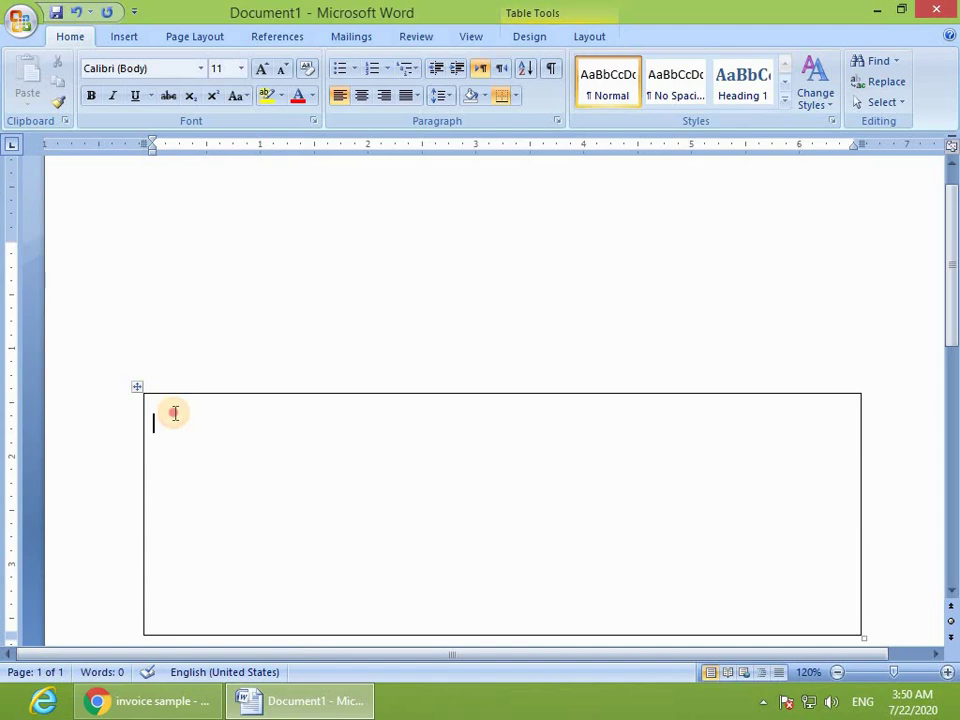
pyautogui.doubleClick(174, 410)
pyautogui.write('NAme')
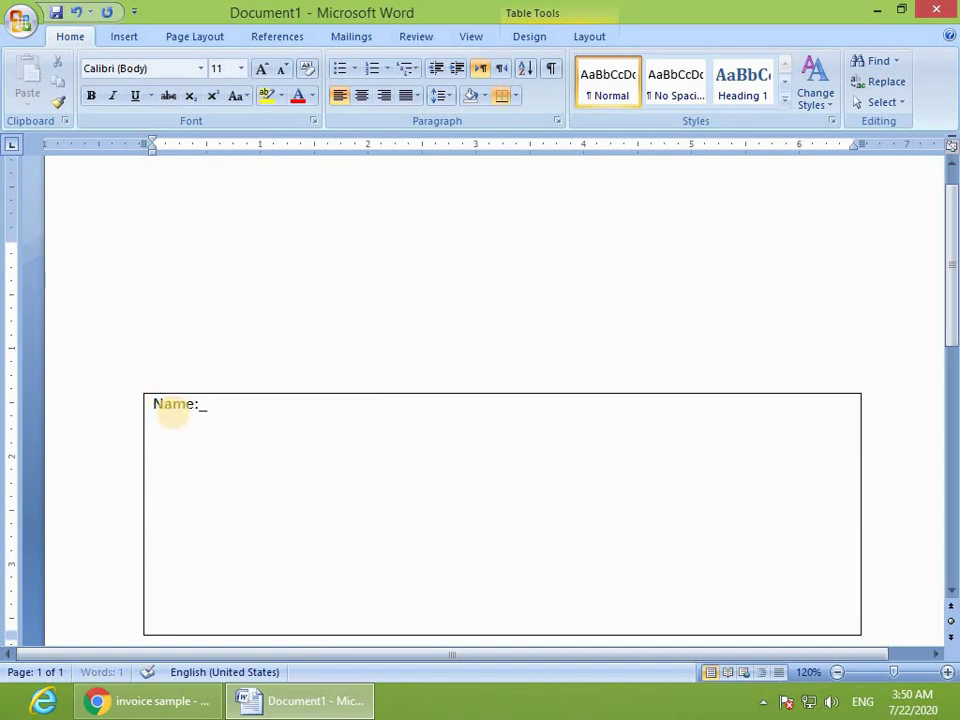
pyautogui.press('Return')
pyautogui.write('Father Name')
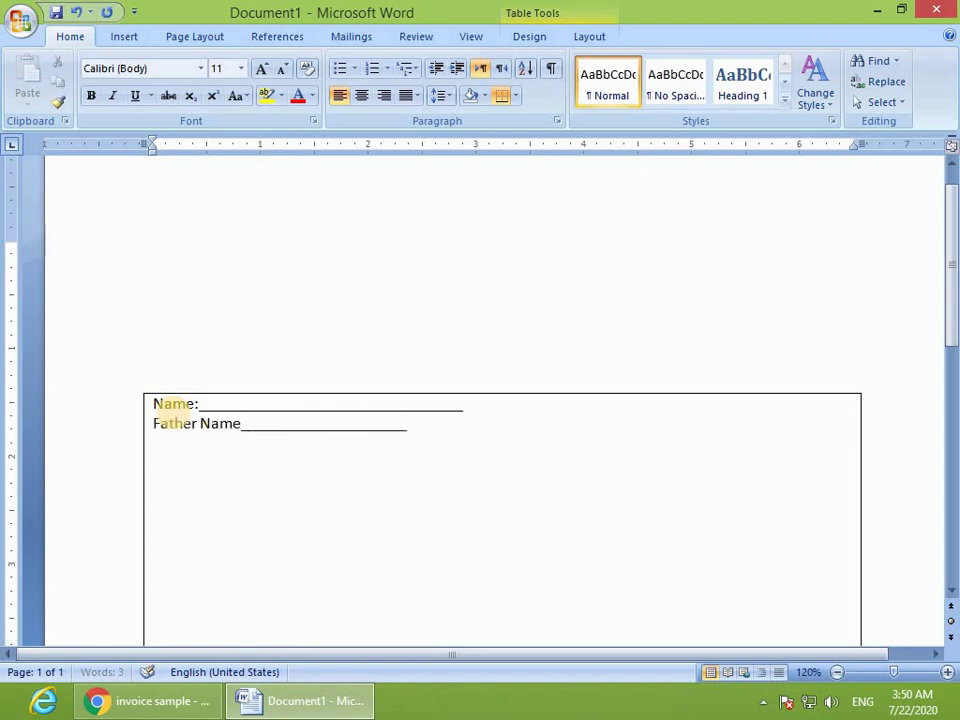
# Step: Add the ====Cut Here line on the empty last line of the form box
pyautogui.scroll(-3, 175, 407)
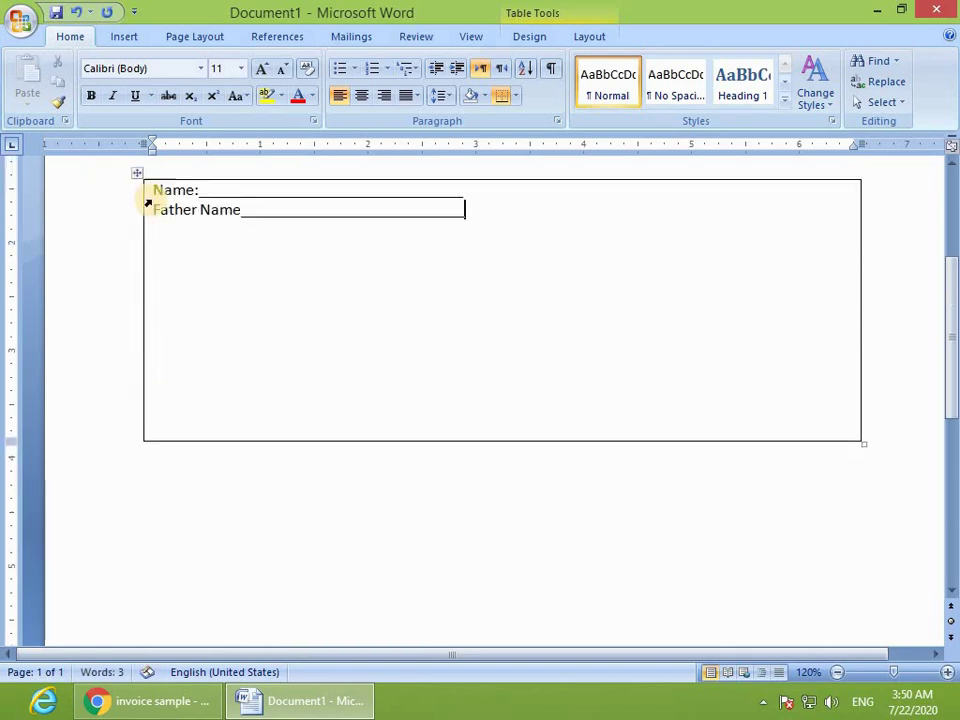
pyautogui.scroll(1, 146, 199)
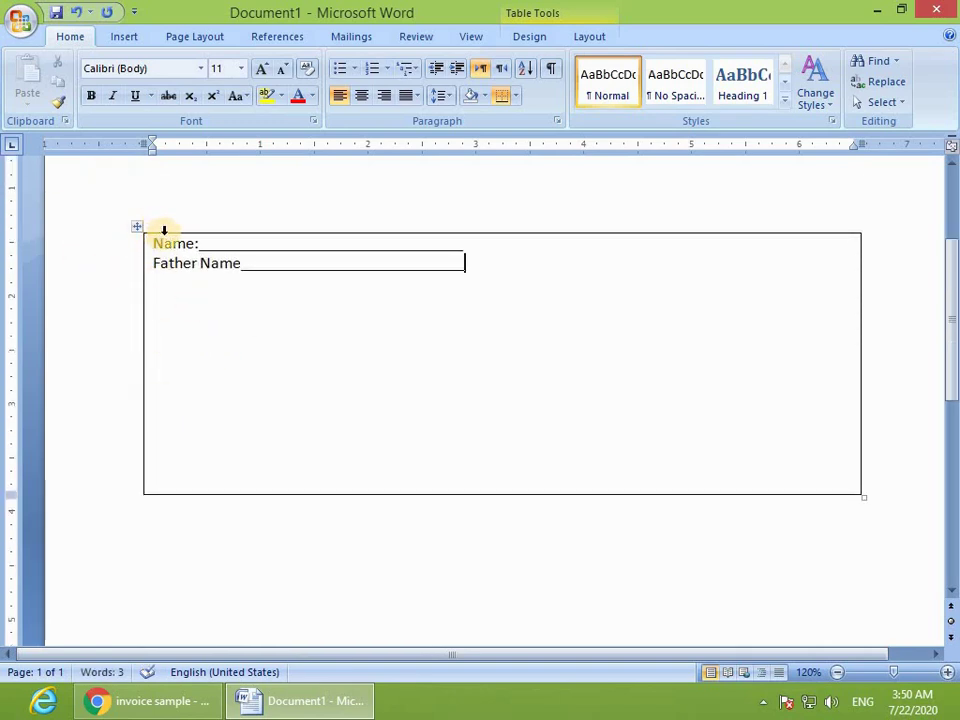
pyautogui.click(206, 480)
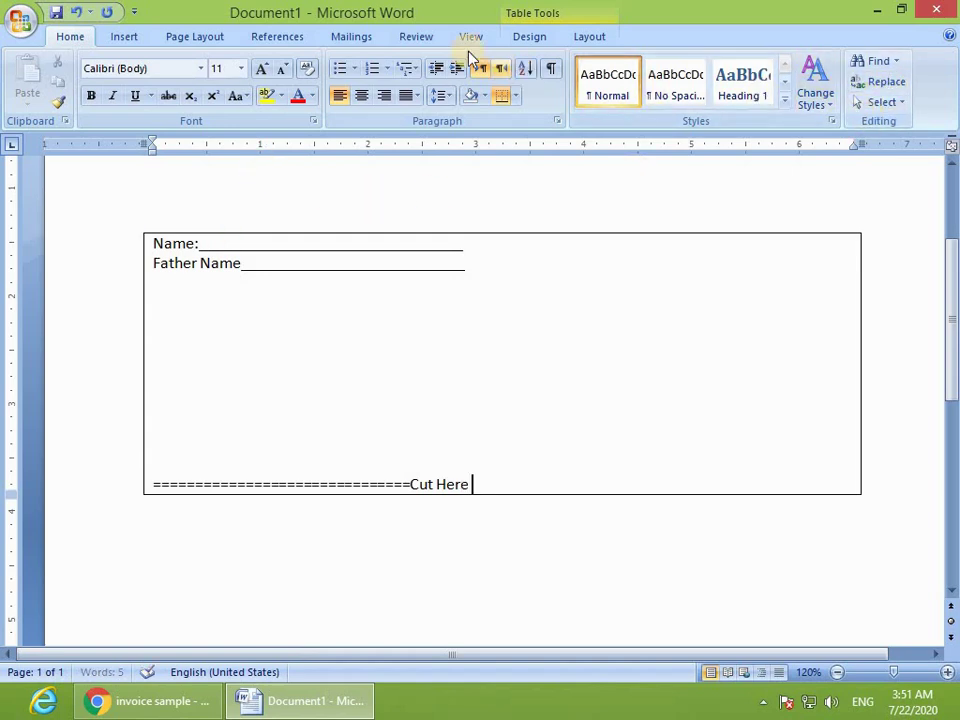
pyautogui.click(136, 38)
# Step: Insert the Wingdings scissors symbol right after Cut Here from More Symbols
pyautogui.click(874, 84)
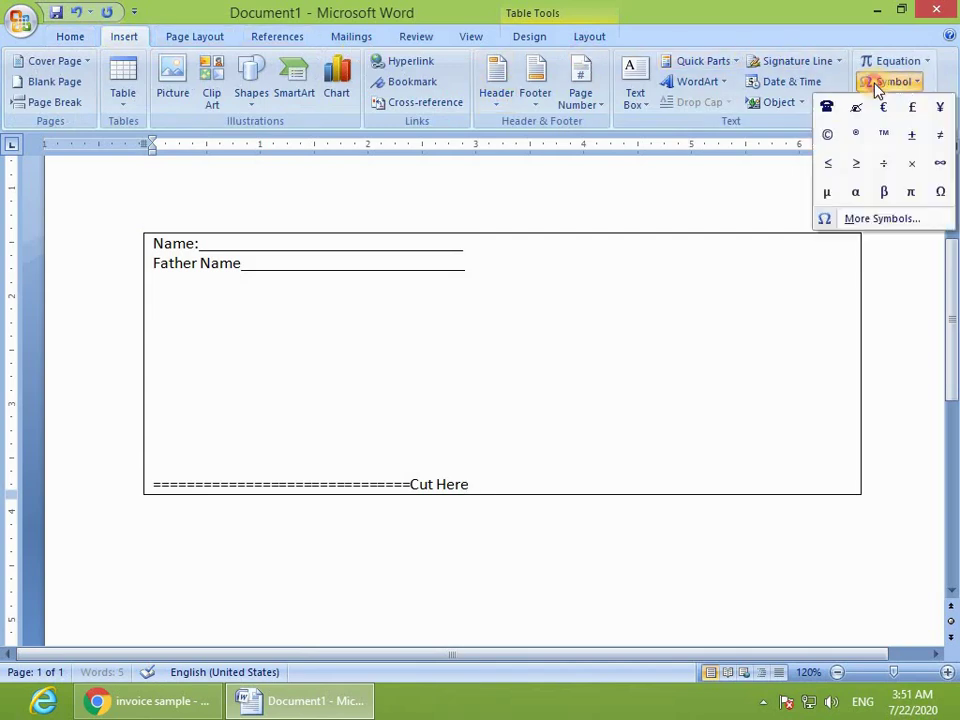
pyautogui.click(870, 217)
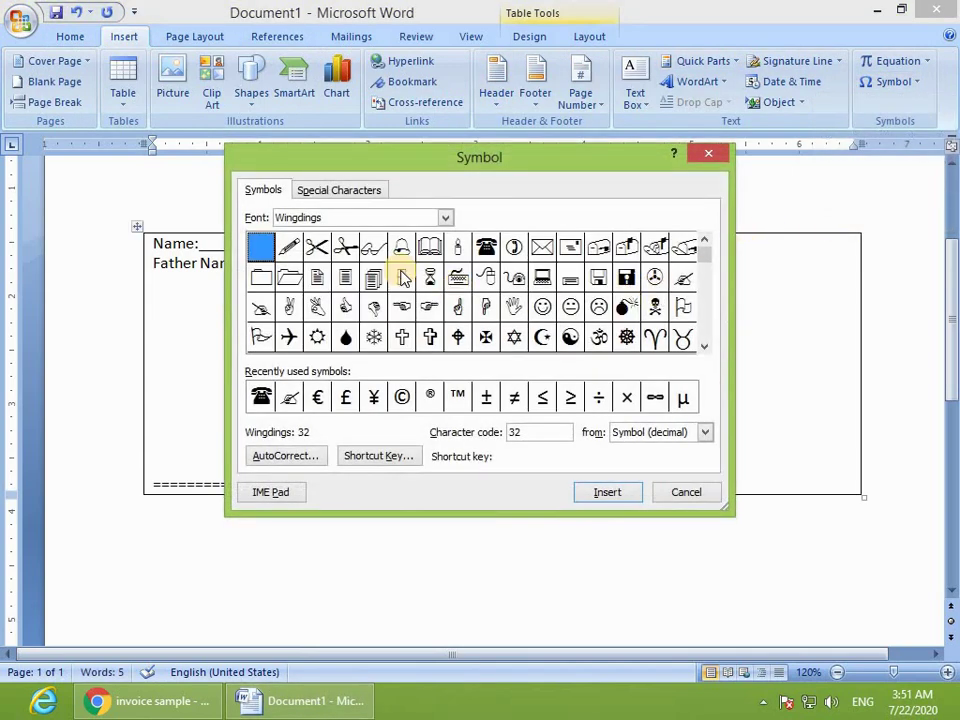
pyautogui.click(317, 247)
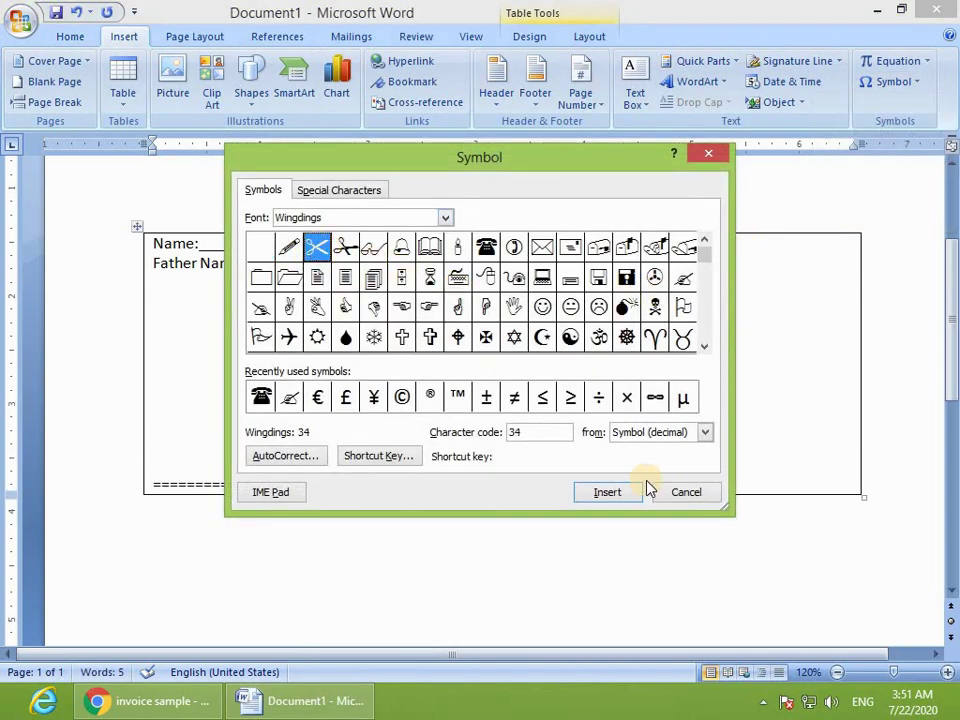
pyautogui.click(609, 494)
pyautogui.click(686, 492)
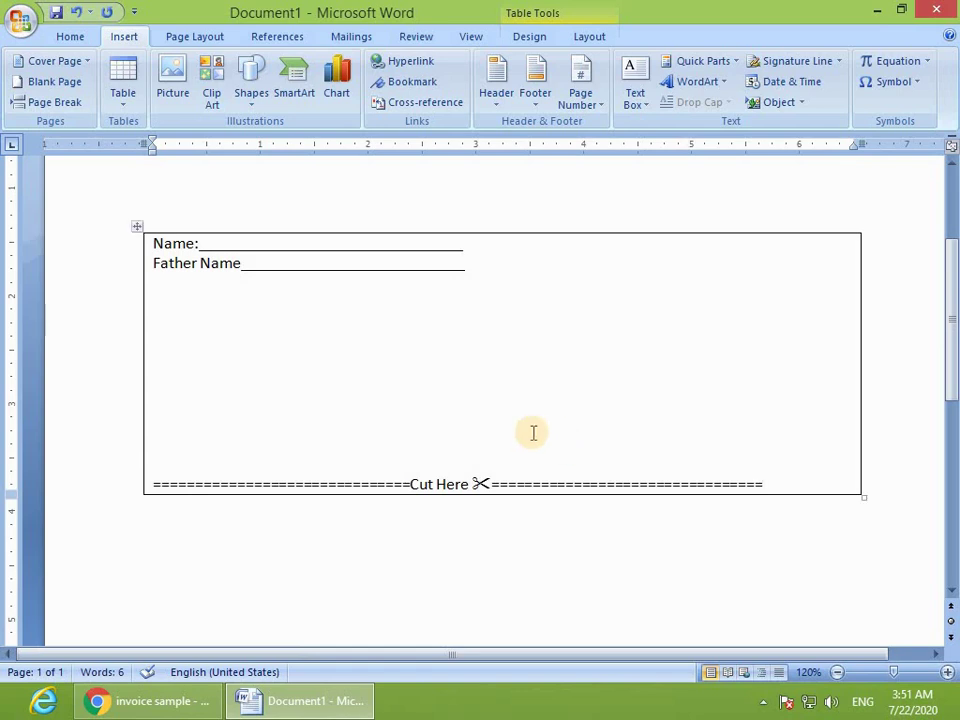
# Step: Select the scissors symbol and grow or shrink its font until it is 26 pt
pyautogui.click(480, 483)
pyautogui.hotkey('shift', 'Right')
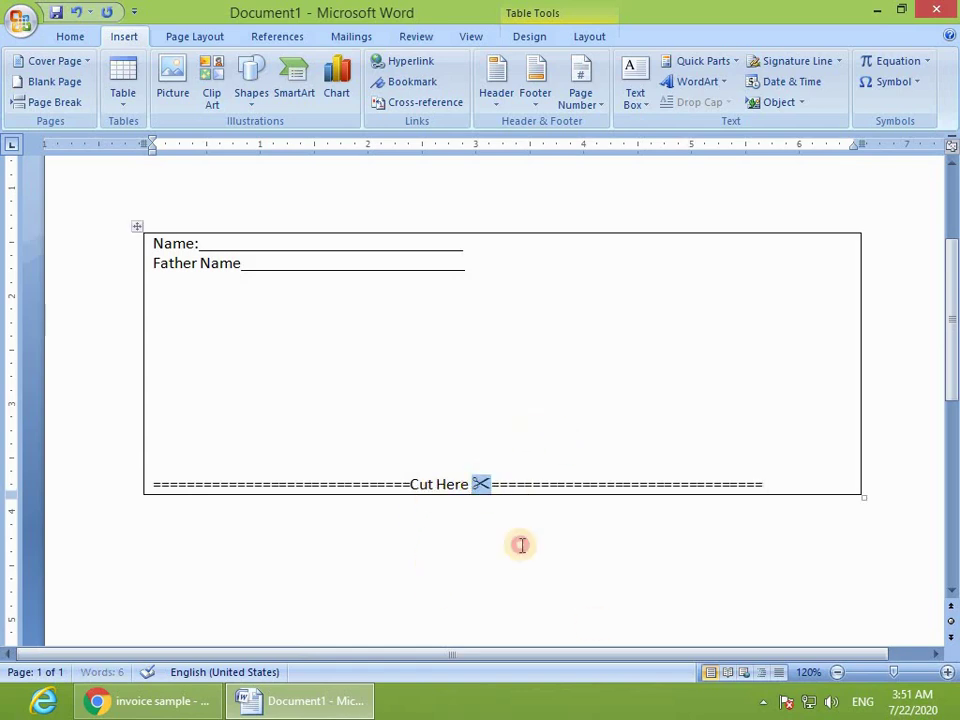
pyautogui.hotkey('ctrl', 'shift', '.')
pyautogui.hotkey('ctrl', 'shift', '.')
pyautogui.hotkey('ctrl', 'shift', '.')
pyautogui.hotkey('ctrl', 'shift', '.')
pyautogui.hotkey('ctrl', 'shift', '.')
pyautogui.hotkey('ctrl', 'shift', '.')
pyautogui.hotkey('ctrl', 'shift', '.')
pyautogui.hotkey('ctrl', 'shift', '.')
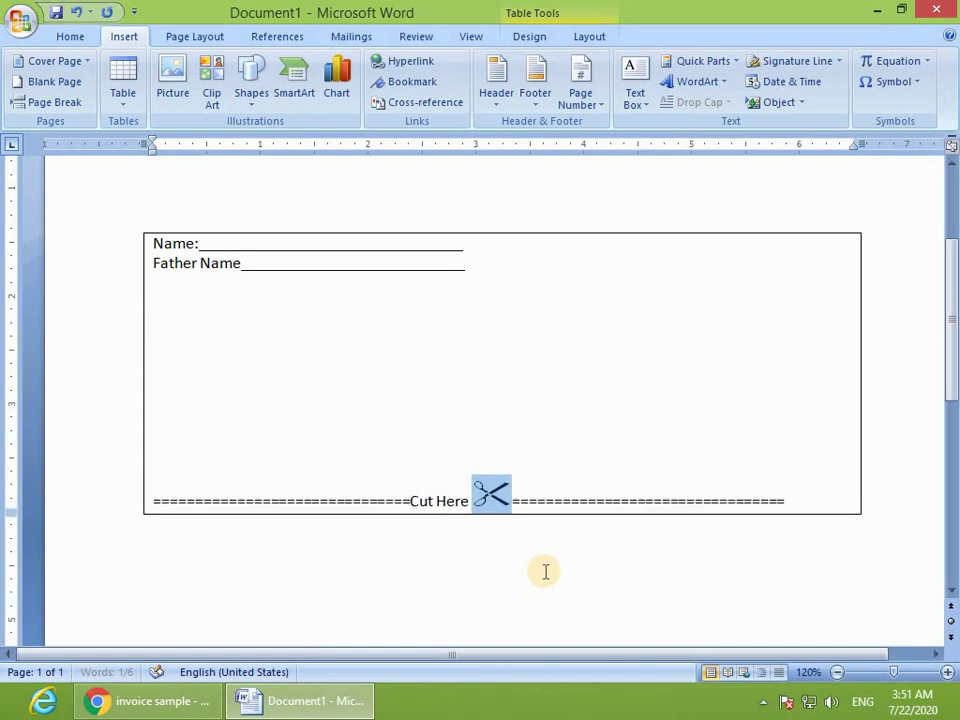
pyautogui.moveTo(521, 513); pyautogui.dragTo(470, 515)
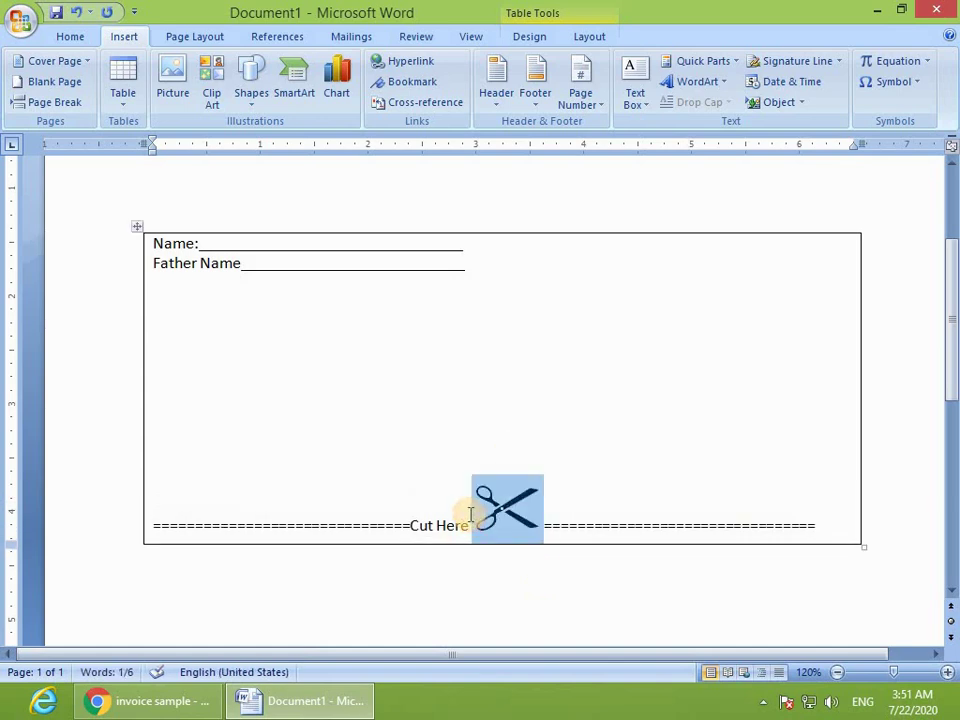
pyautogui.click(82, 37)
pyautogui.click(260, 69)
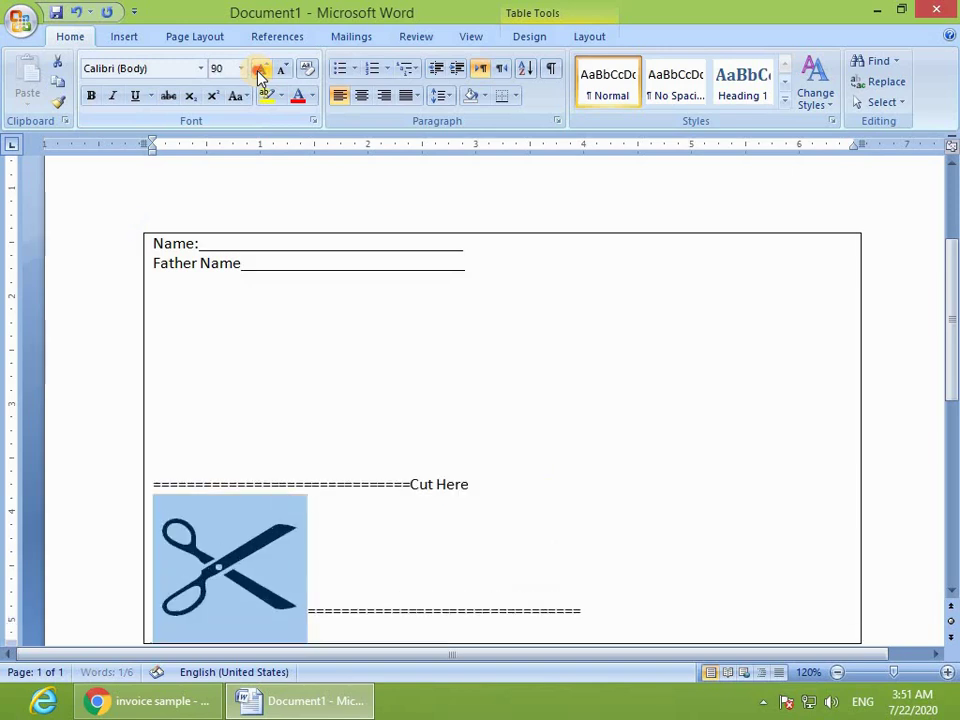
pyautogui.click(260, 69)
pyautogui.click(261, 69)
pyautogui.click(284, 69)
pyautogui.click(284, 69)
pyautogui.click(284, 69)
pyautogui.click(284, 69)
pyautogui.click(284, 69)
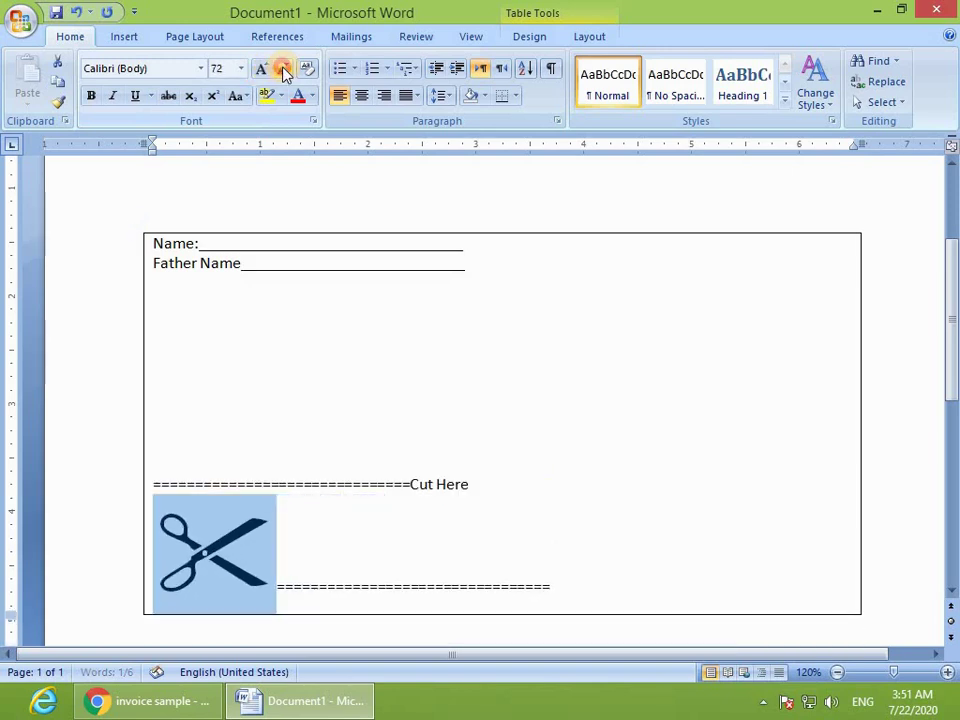
pyautogui.click(284, 69)
pyautogui.click(284, 69)
pyautogui.click(284, 69)
pyautogui.click(284, 69)
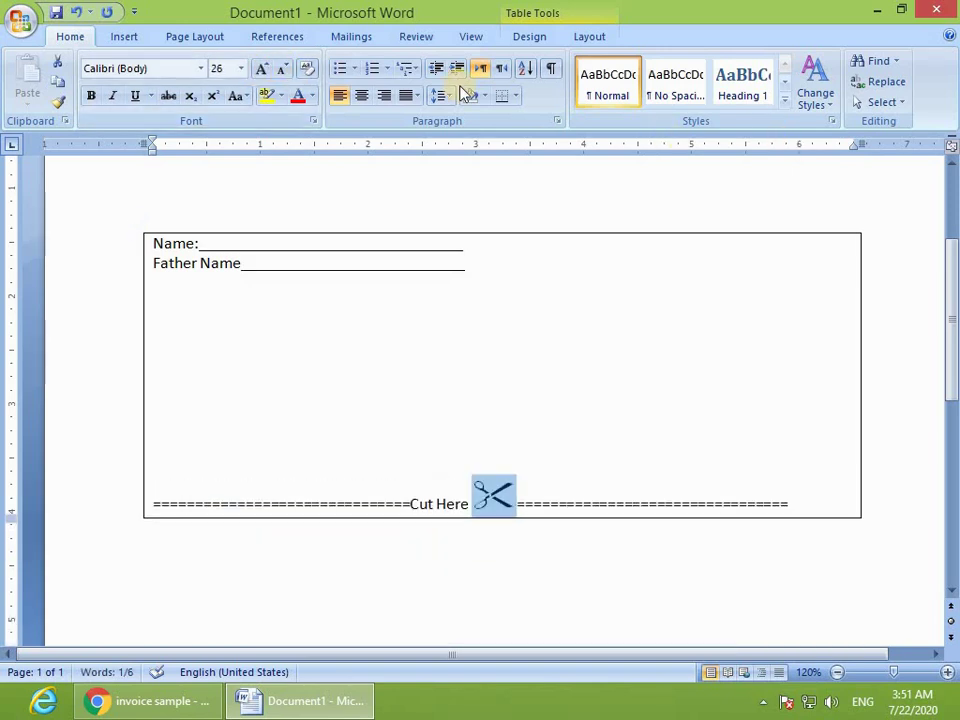
# Step: Reopen the symbol chooser, close it without inserting, and select the form table
pyautogui.click(123, 38)
pyautogui.click(873, 86)
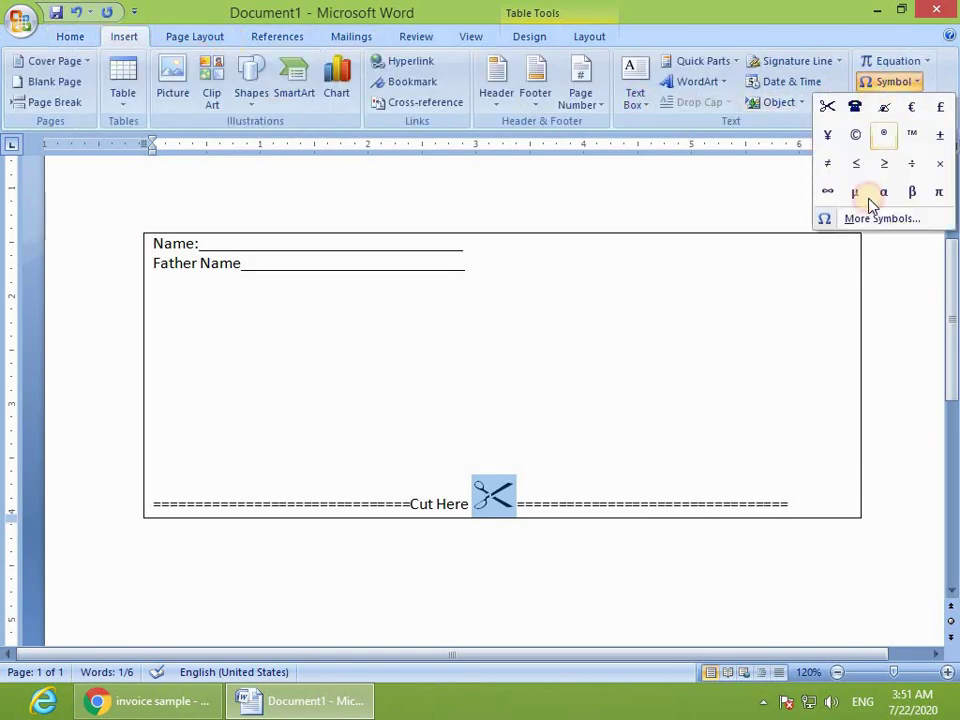
pyautogui.click(882, 219)
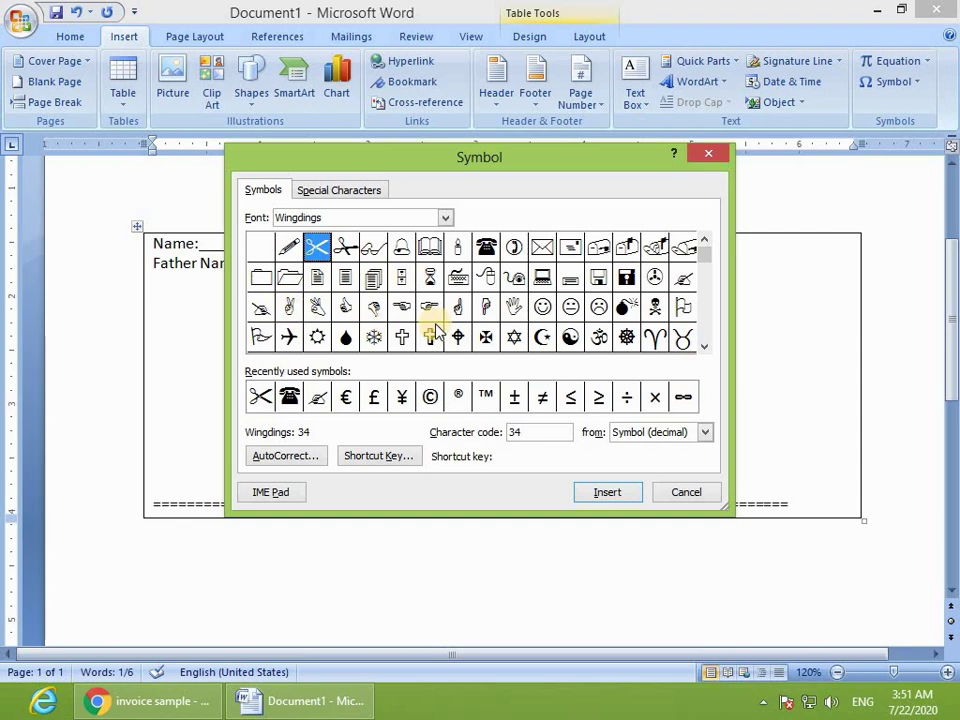
pyautogui.click(675, 493)
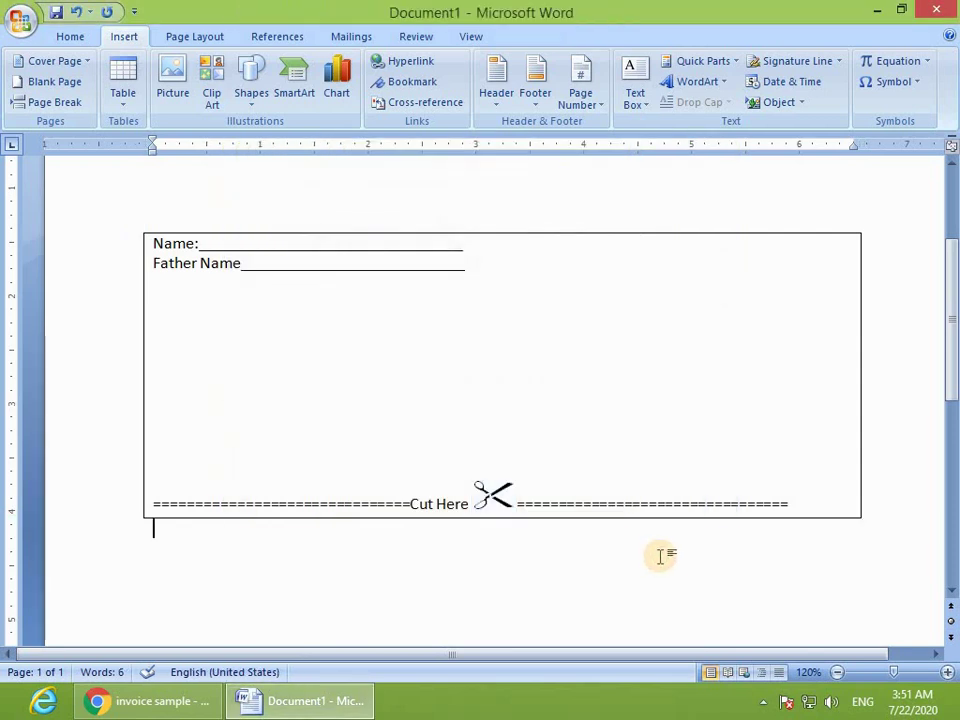
pyautogui.moveTo(658, 555); pyautogui.dragTo(664, 544)
# Step: Delete the form and insert the Wingdings mouse, telephone, bomb and open hand symbols
pyautogui.press('Delete')
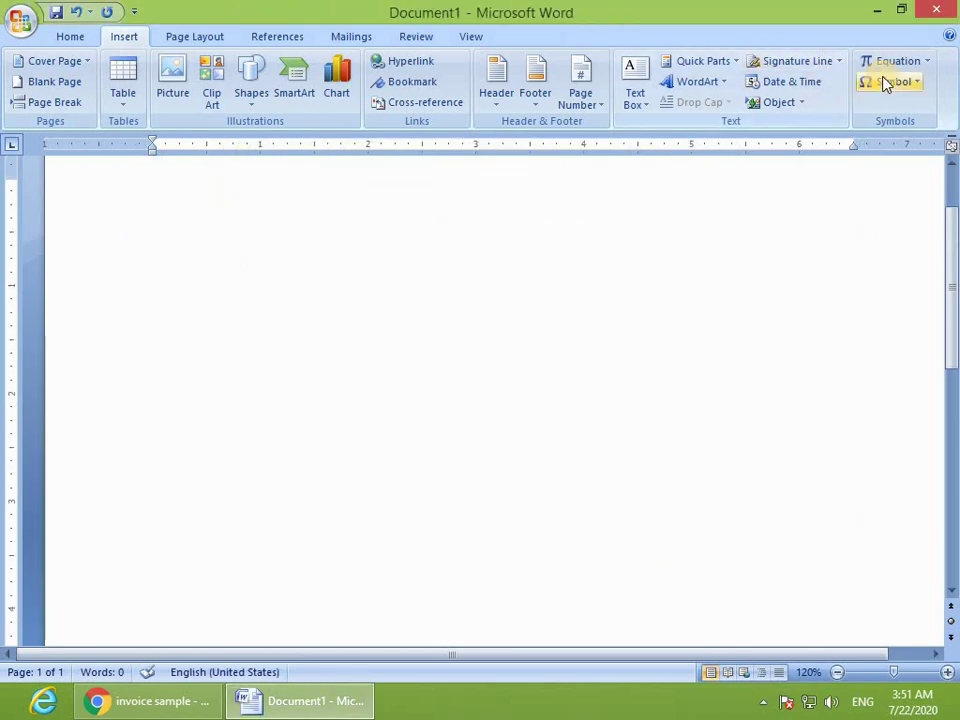
pyautogui.click(887, 81)
pyautogui.click(873, 220)
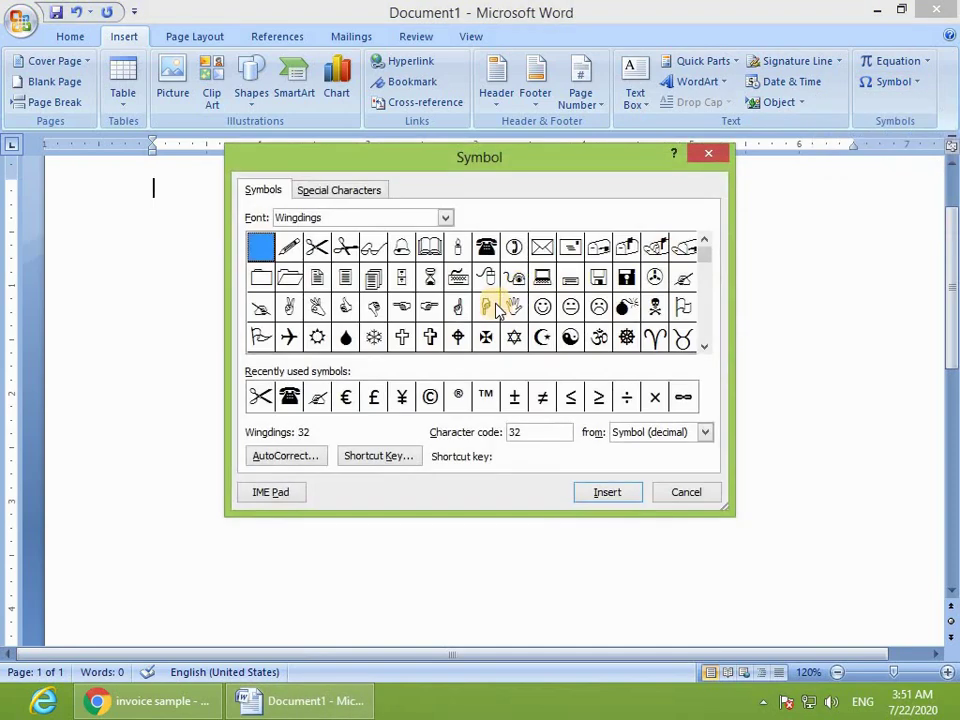
pyautogui.click(490, 281)
pyautogui.click(607, 492)
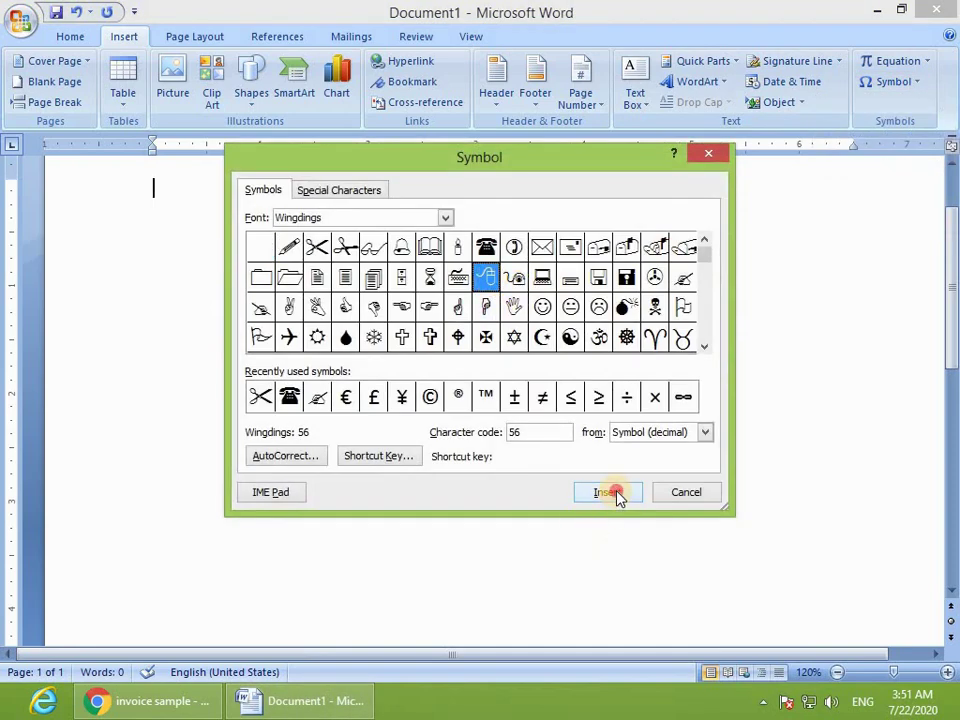
pyautogui.click(514, 246)
pyautogui.click(614, 492)
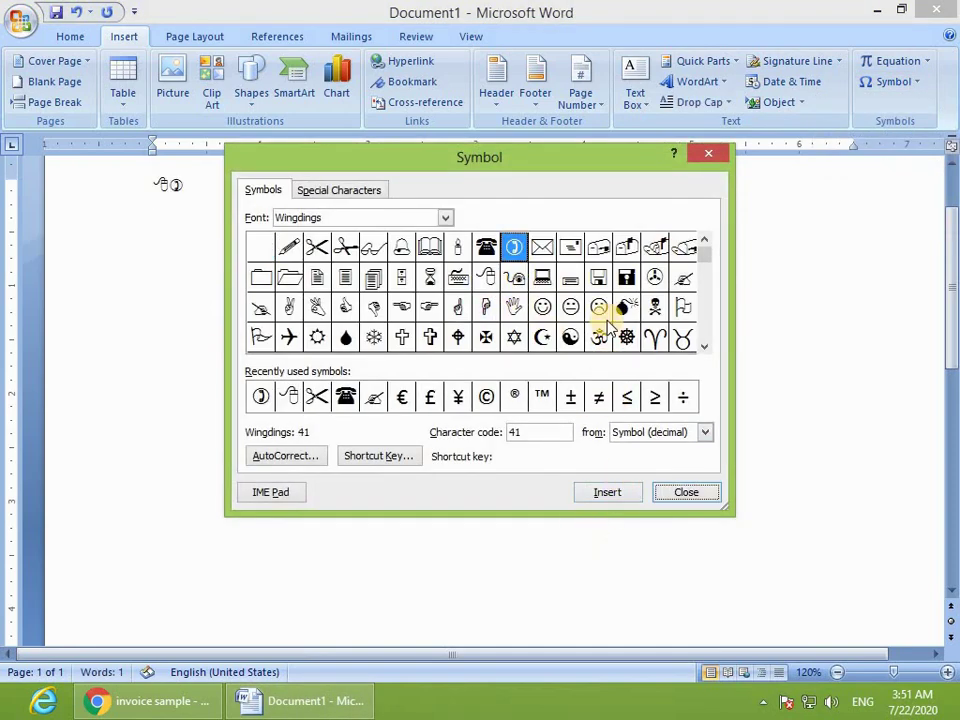
pyautogui.click(626, 306)
pyautogui.click(614, 492)
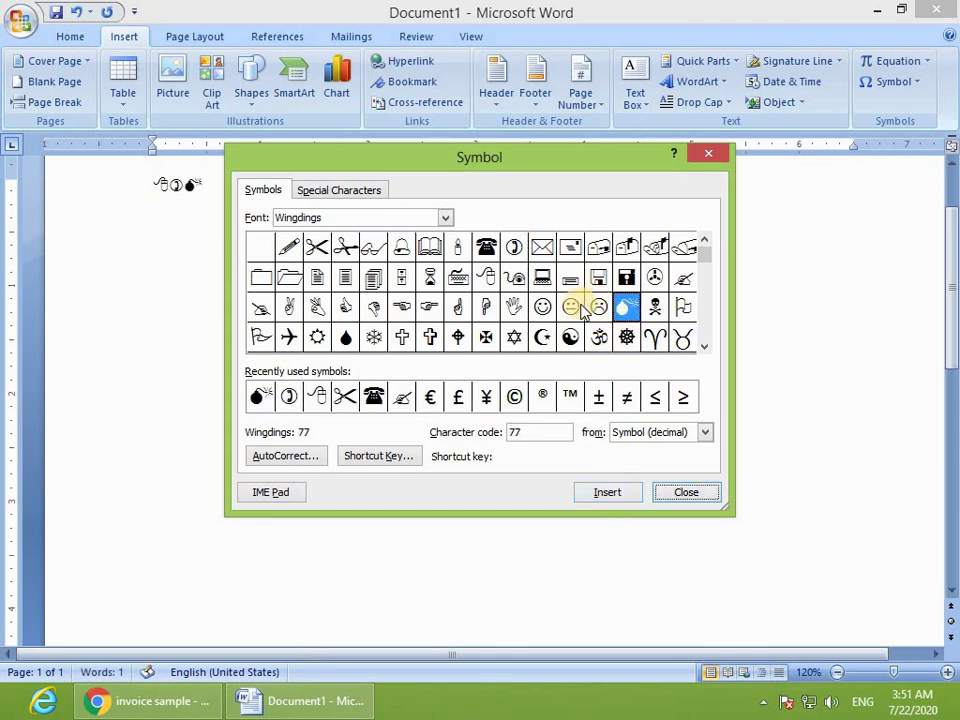
pyautogui.click(514, 306)
pyautogui.click(607, 492)
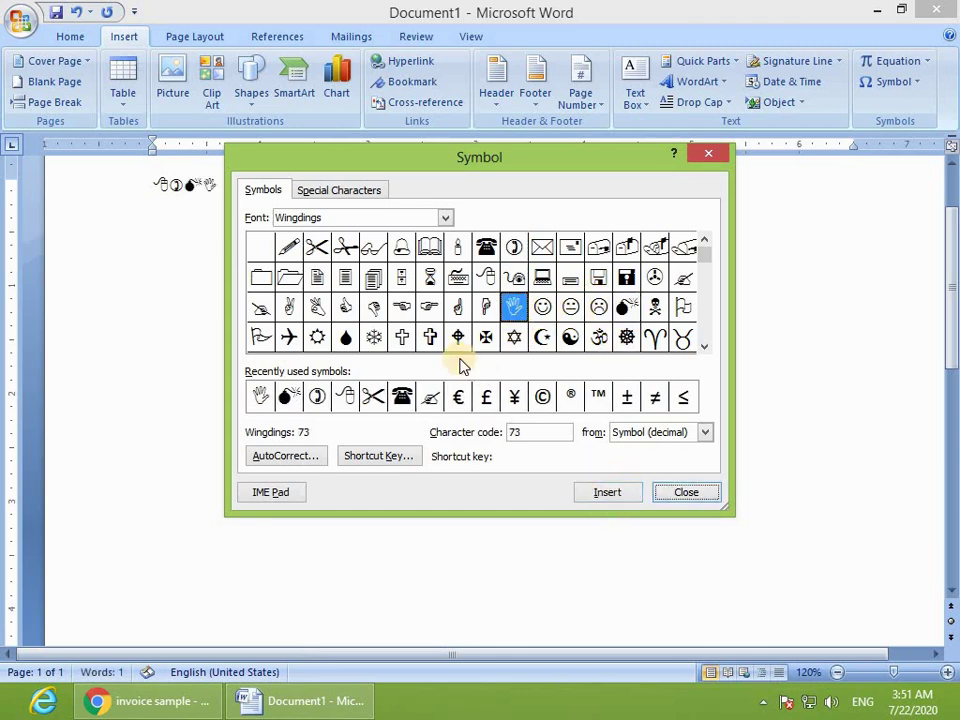
# Step: Add the pointing hand, victory hand and airplane symbols, then close the symbol chooser
pyautogui.click(429, 306)
pyautogui.click(610, 493)
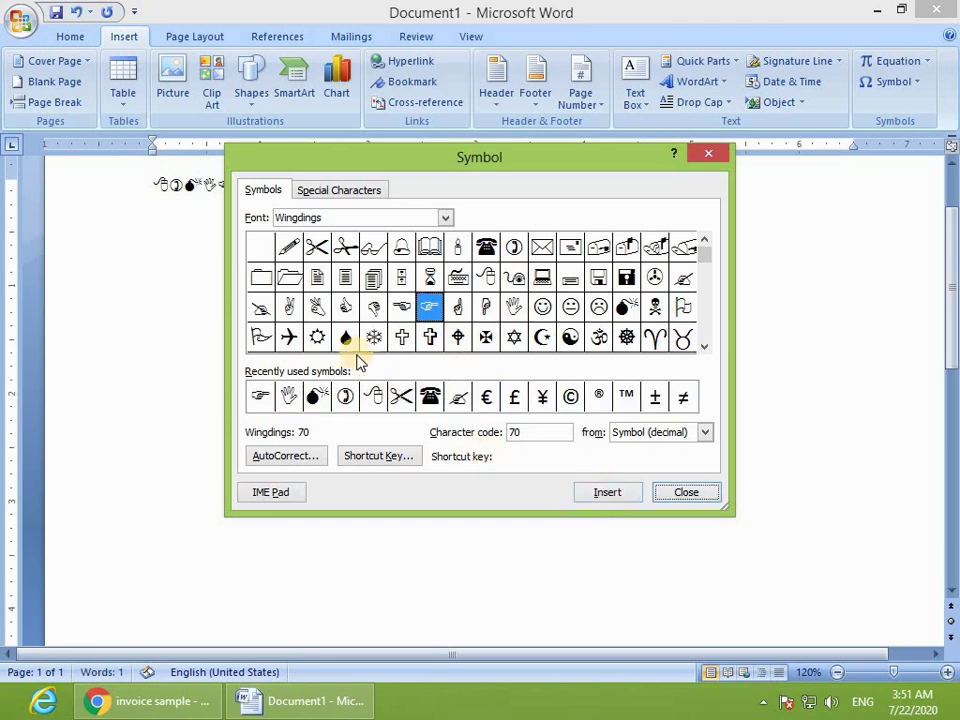
pyautogui.click(289, 308)
pyautogui.click(592, 490)
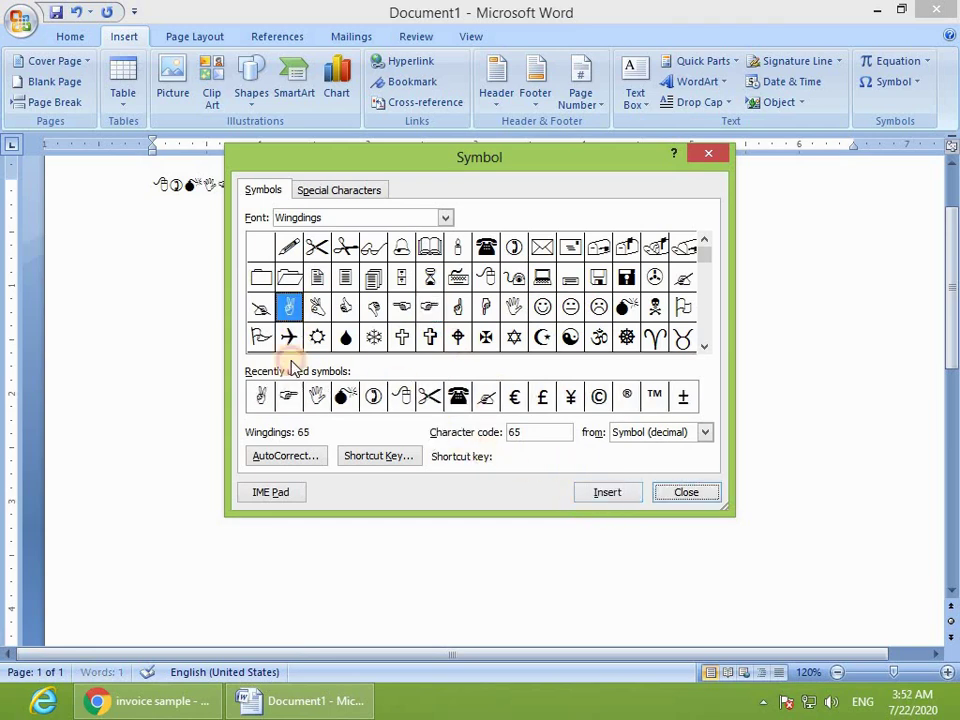
pyautogui.click(289, 337)
pyautogui.click(607, 492)
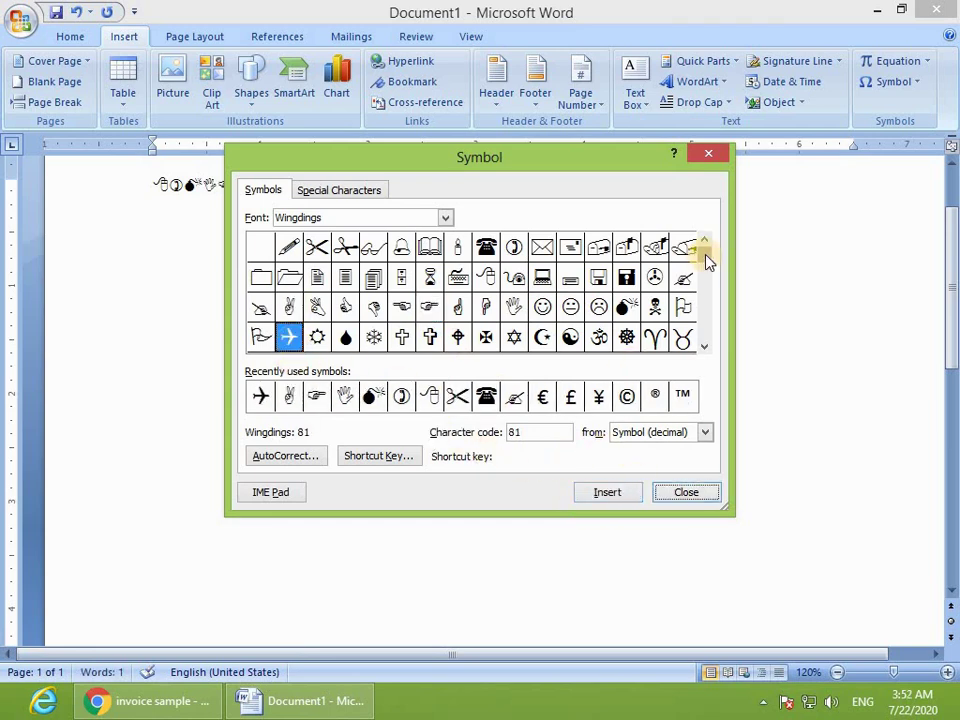
pyautogui.click(706, 289)
pyautogui.moveTo(706, 348); pyautogui.dragTo(672, 473)
pyautogui.click(683, 490)
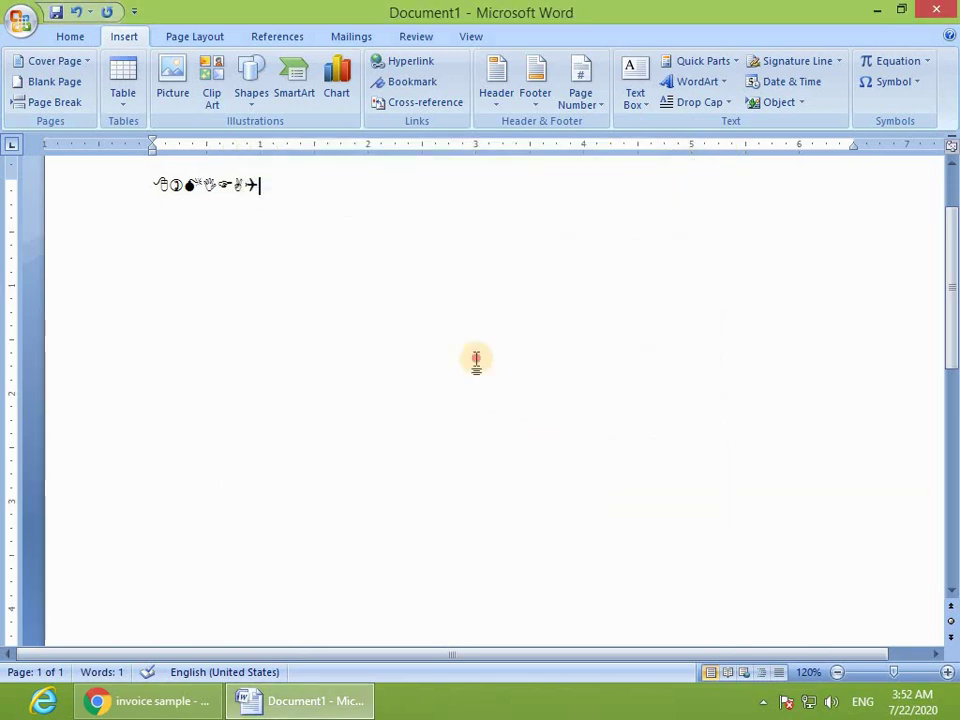
# Step: Enlarge the selected Wingdings symbol row to 80 pt using Grow Font
pyautogui.click(51, 257)
pyautogui.click(70, 36)
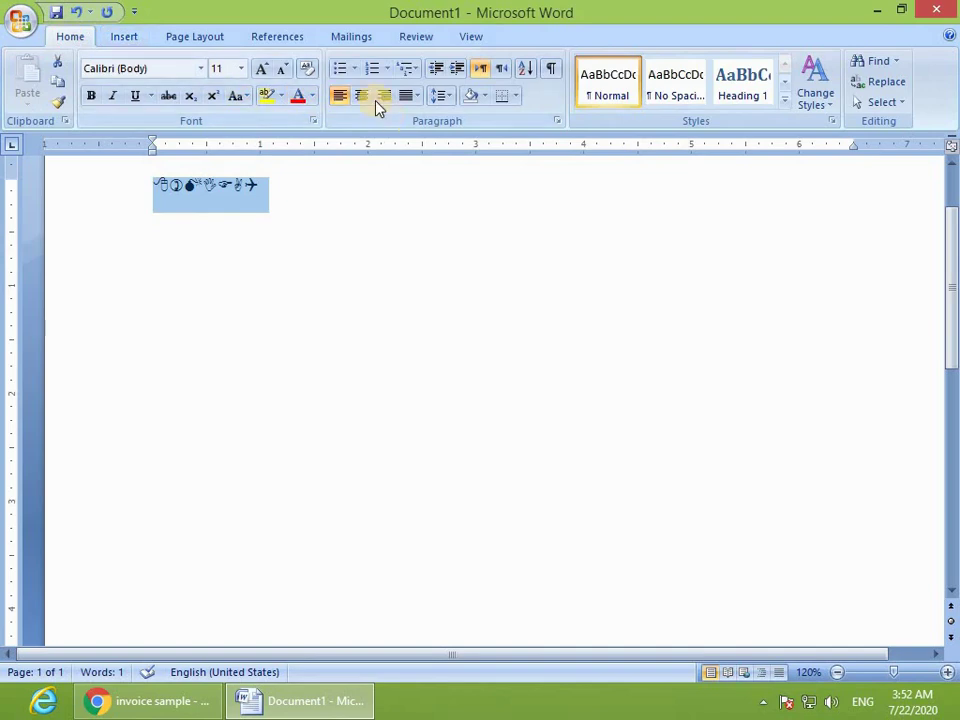
pyautogui.click(259, 70)
pyautogui.click(259, 70)
pyautogui.click(259, 70)
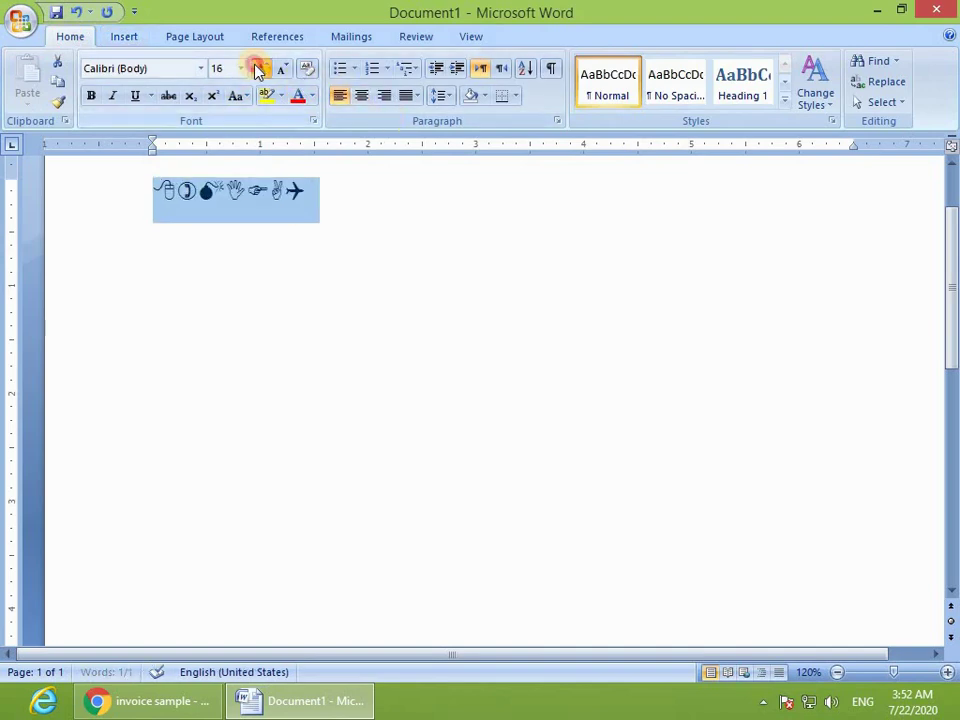
pyautogui.click(259, 70)
pyautogui.click(259, 70)
pyautogui.click(259, 70)
pyautogui.click(259, 70)
pyautogui.click(259, 70)
pyautogui.click(259, 70)
pyautogui.click(259, 70)
pyautogui.click(259, 70)
pyautogui.click(259, 70)
pyautogui.click(259, 70)
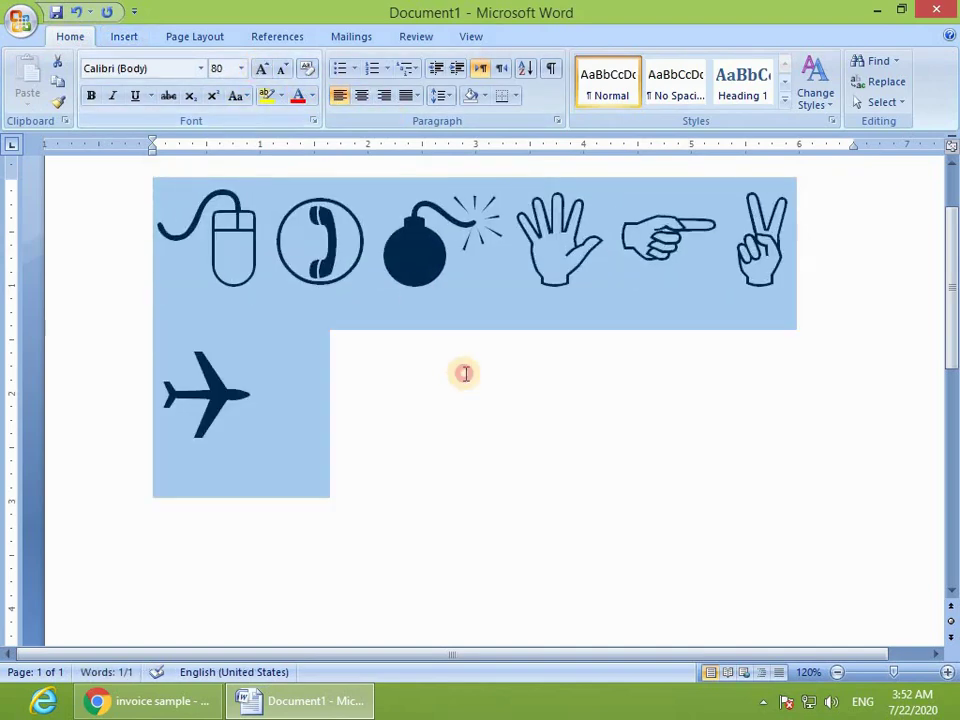
pyautogui.click(466, 465)
# Step: Colour the 80 pt symbols red, then select everything and delete it
pyautogui.tripleClick(116, 238)
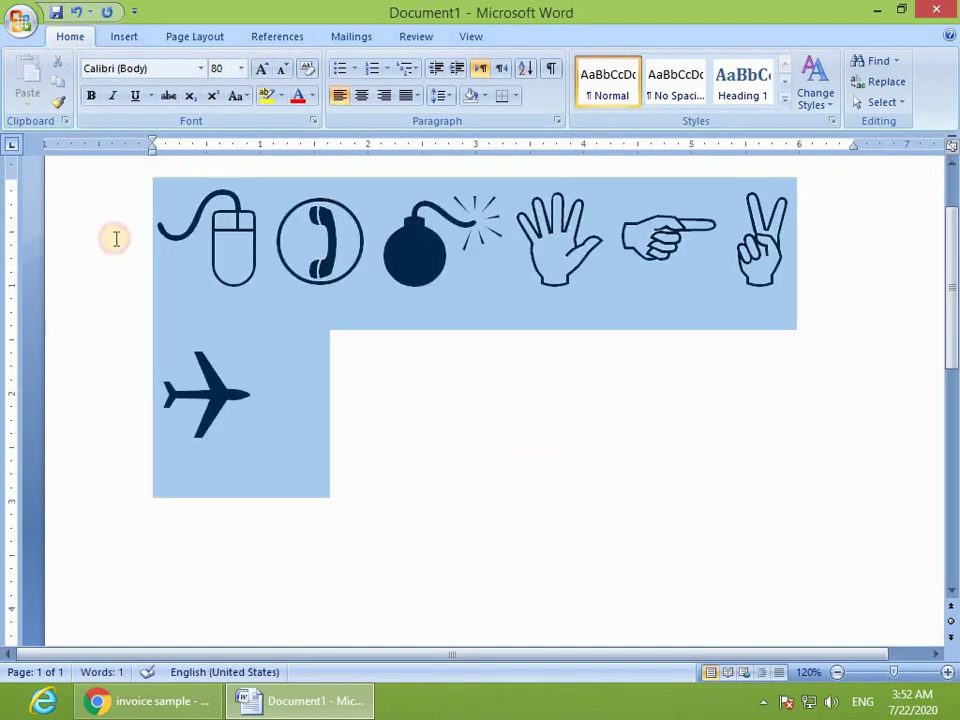
pyautogui.click(297, 95)
pyautogui.click(448, 381)
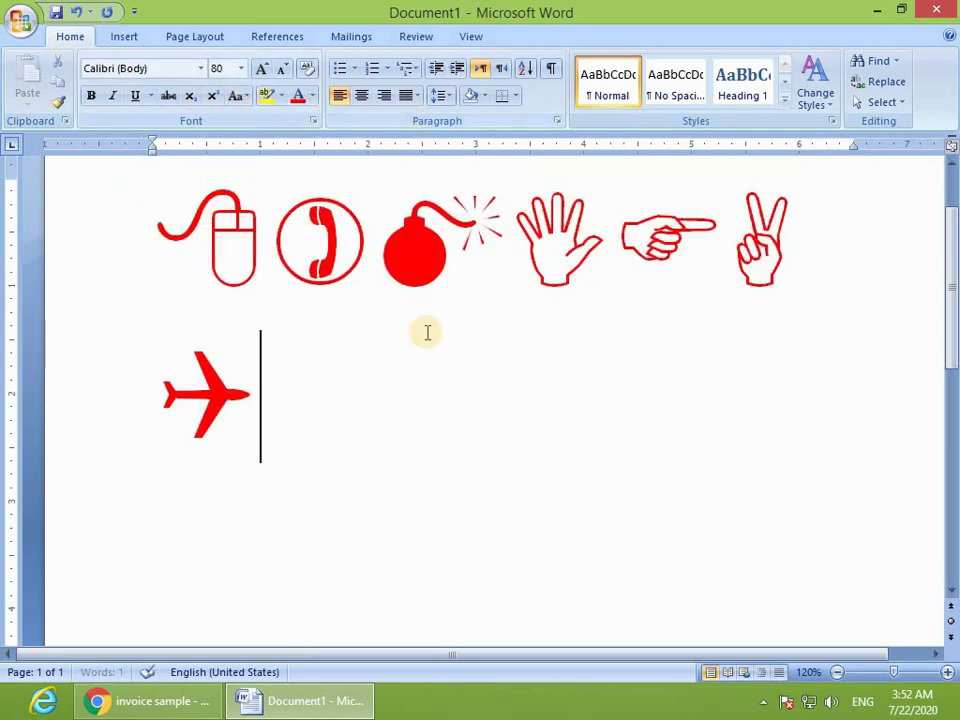
pyautogui.tripleClick(21, 162)
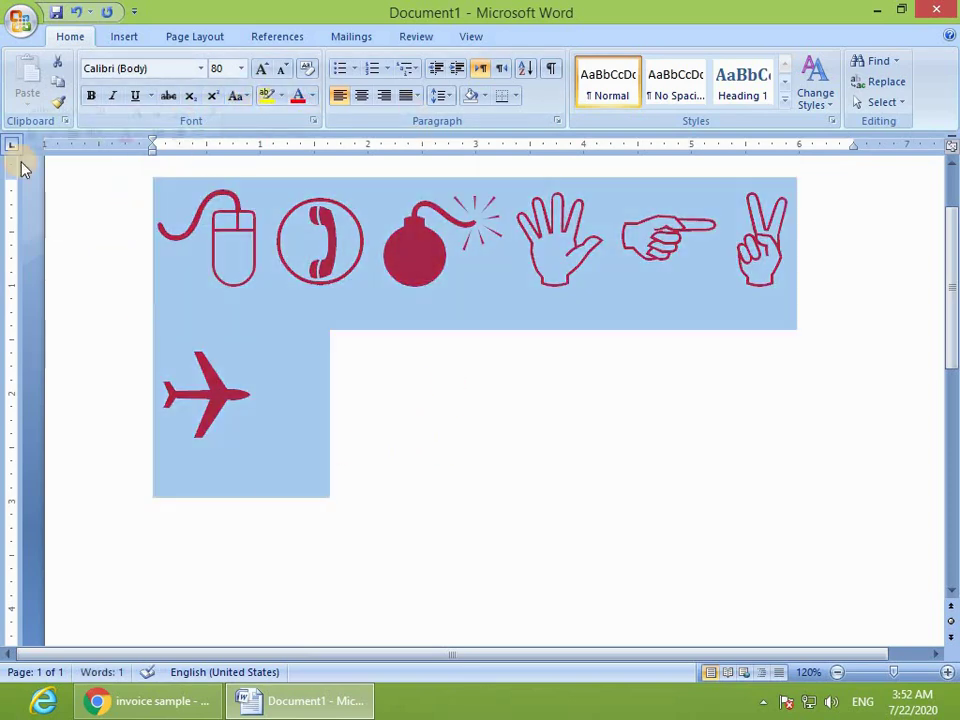
pyautogui.press('Delete')
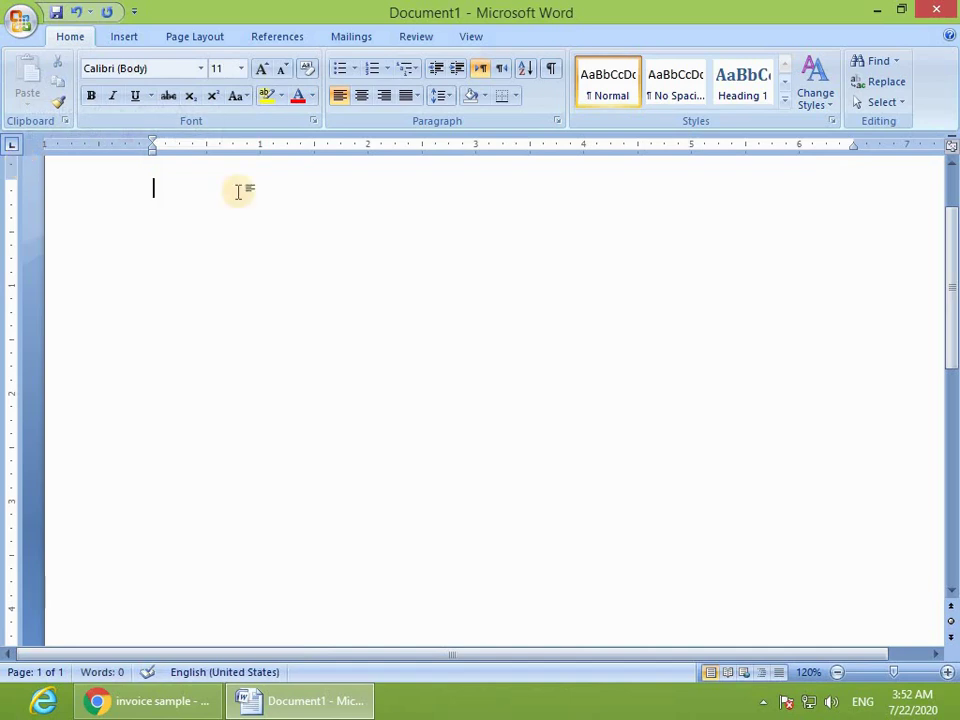
# Step: Assign Ctrl+Num 9 as the keyboard shortcut for the Wingdings scissors symbol
pyautogui.click(127, 37)
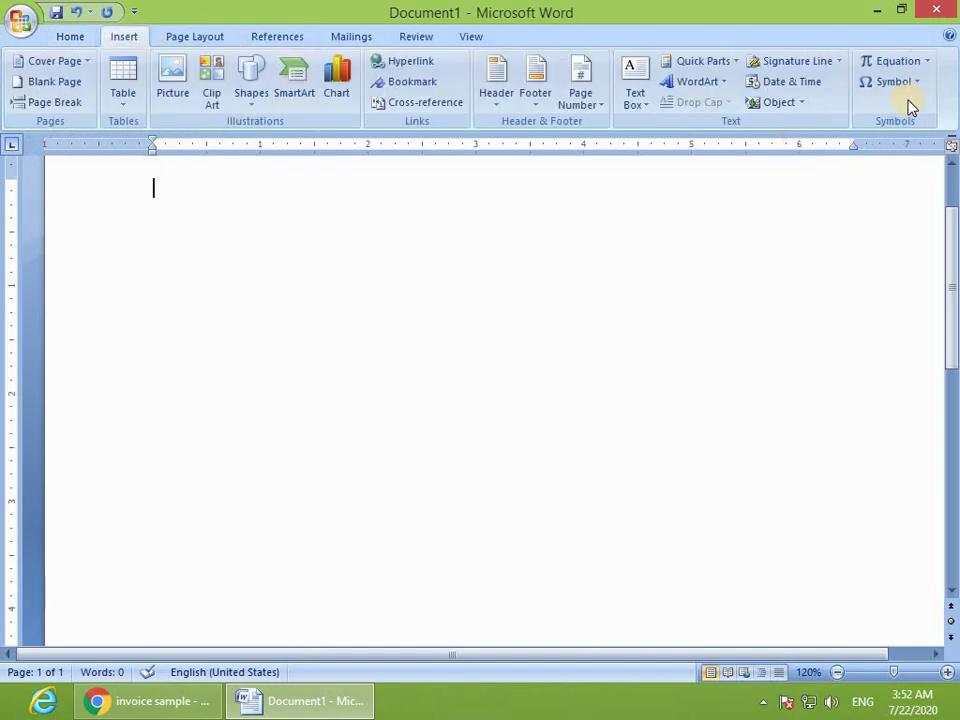
pyautogui.click(886, 83)
pyautogui.click(868, 219)
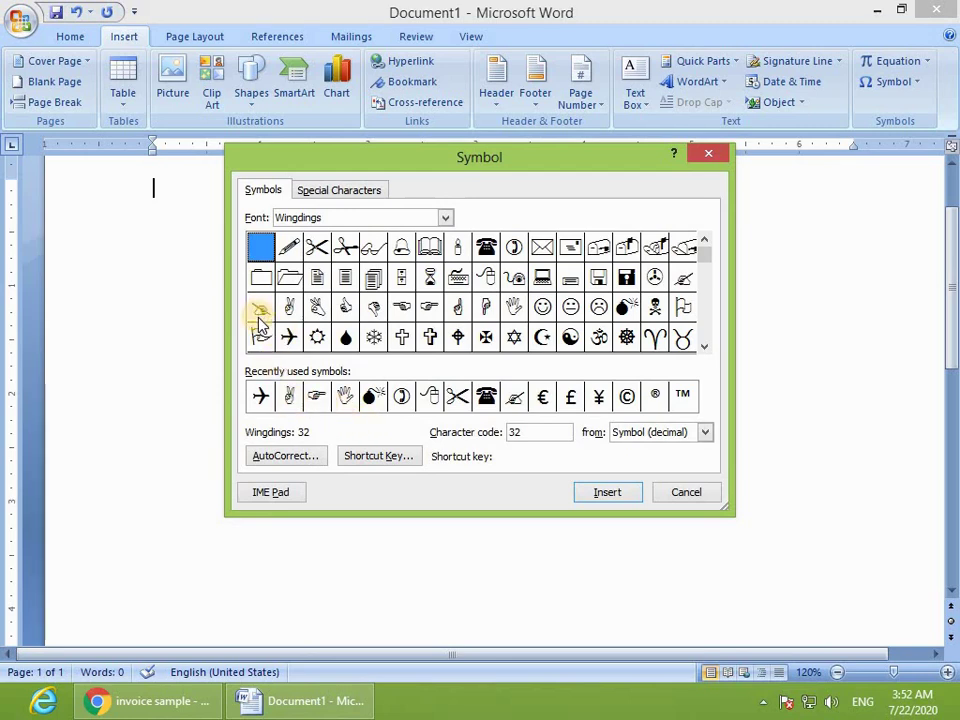
pyautogui.click(316, 247)
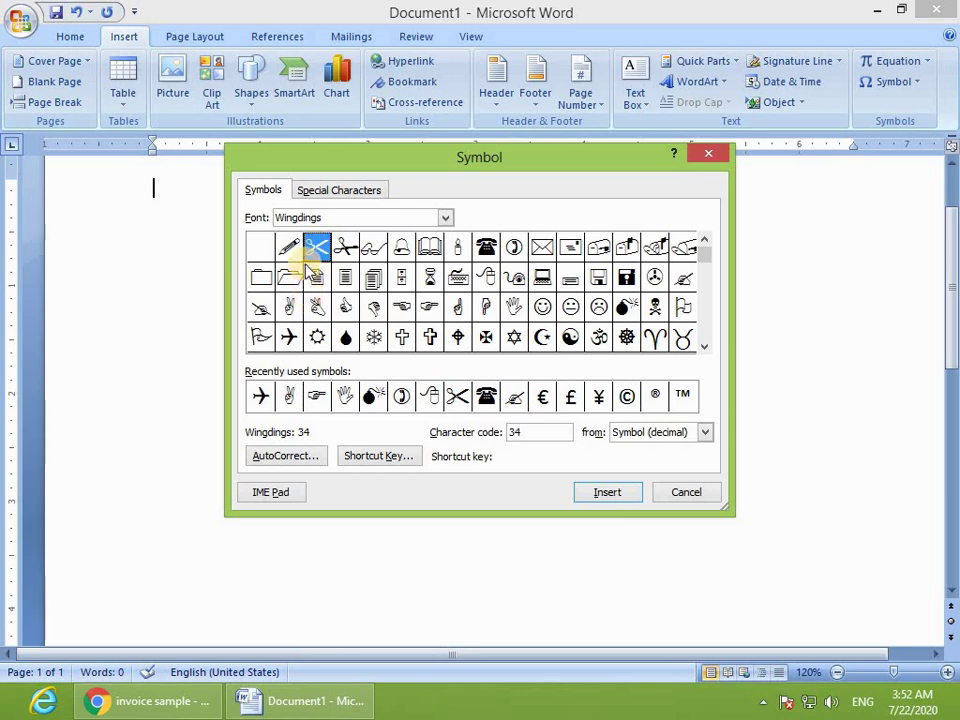
pyautogui.click(378, 458)
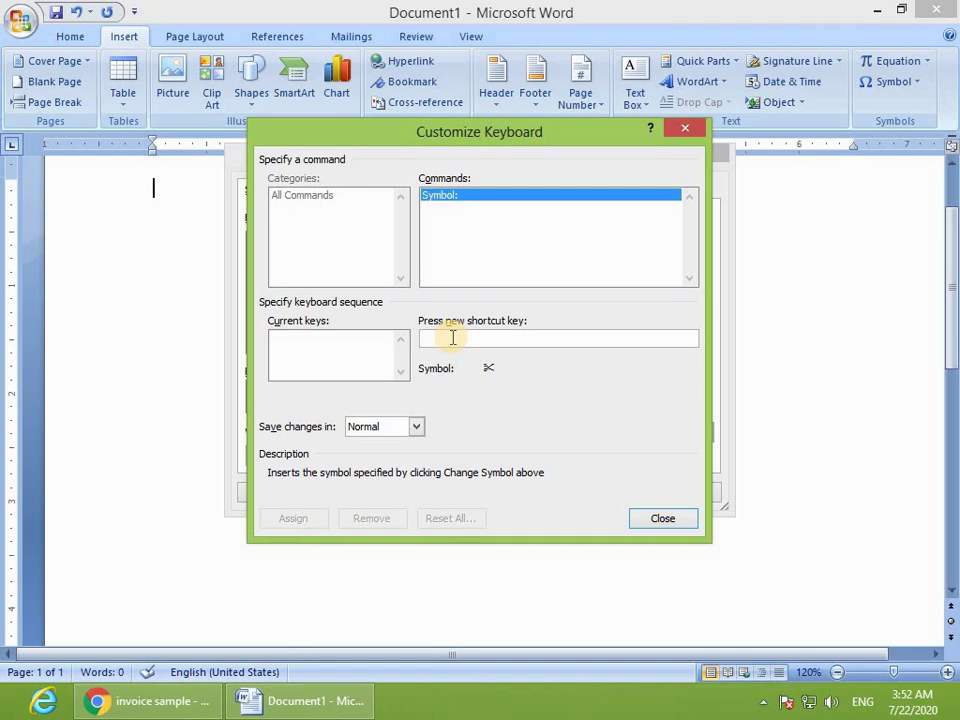
pyautogui.press('ctrl+KP_9')
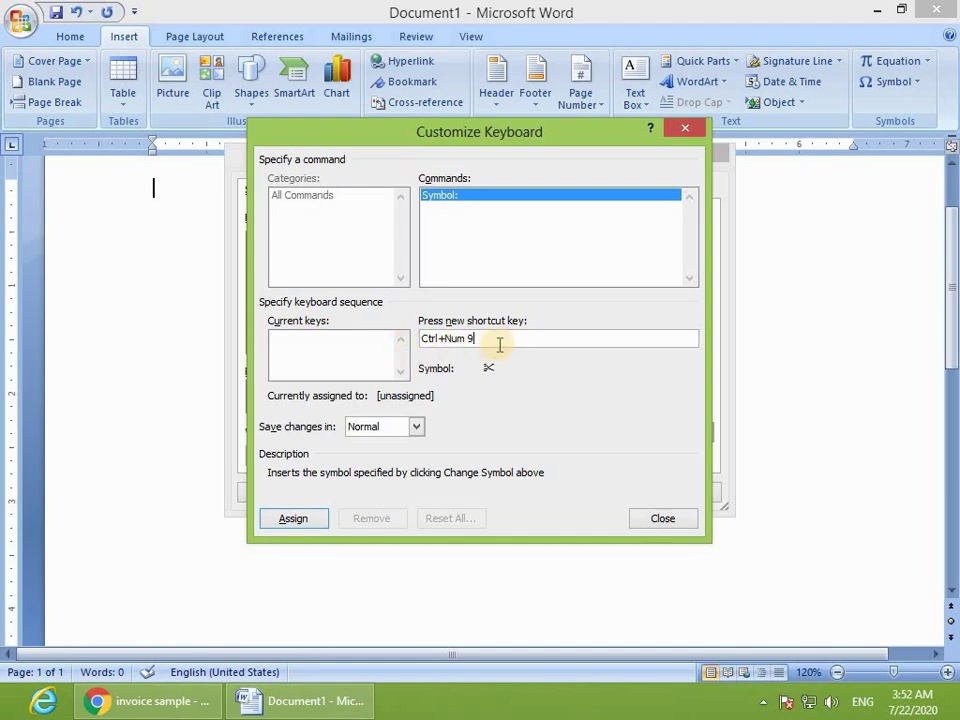
pyautogui.click(294, 520)
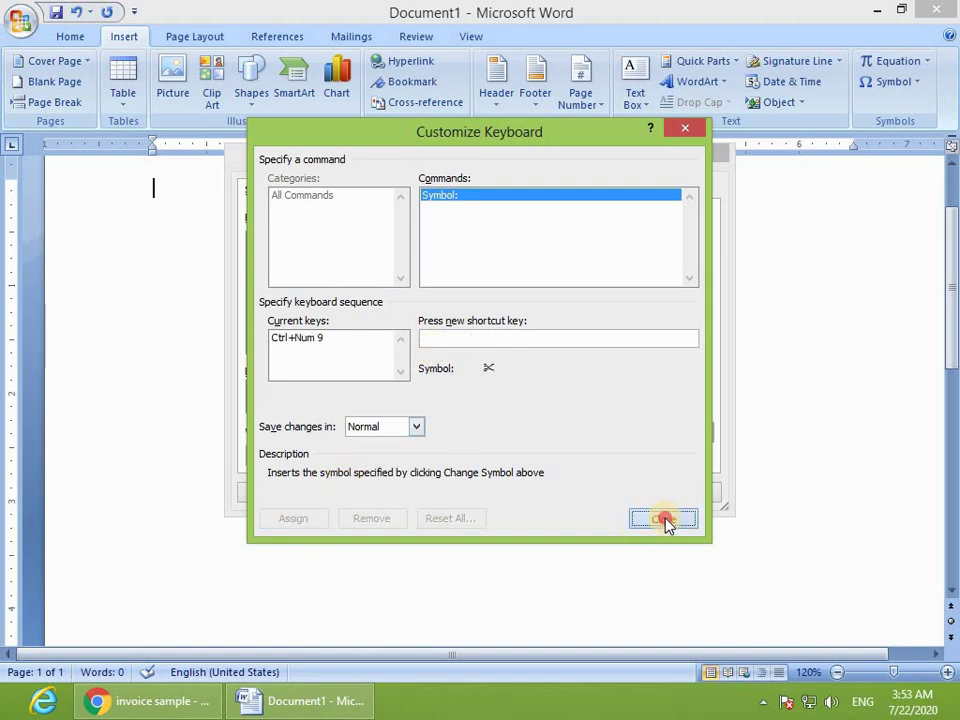
pyautogui.click(665, 520)
pyautogui.click(700, 491)
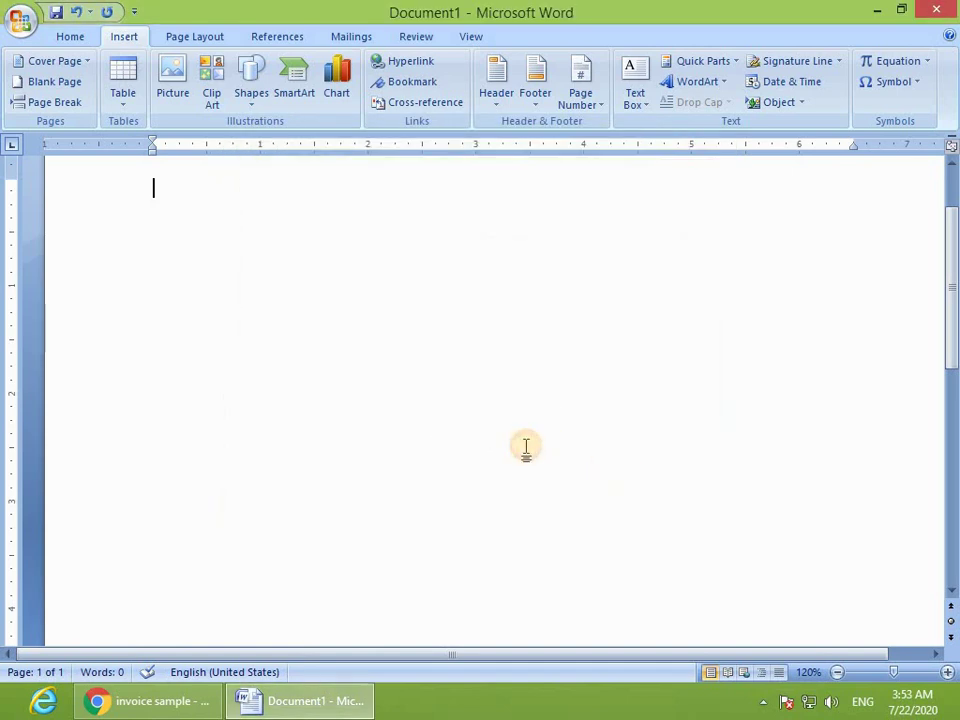
# Step: Type 'Dgsdg asdgasdgasdklsdlg', insert a scissors symbol by shortcut, then type 'dgsdgkgasdl;das'
pyautogui.write('Dgsdg asdgasdgasdklsdlg')
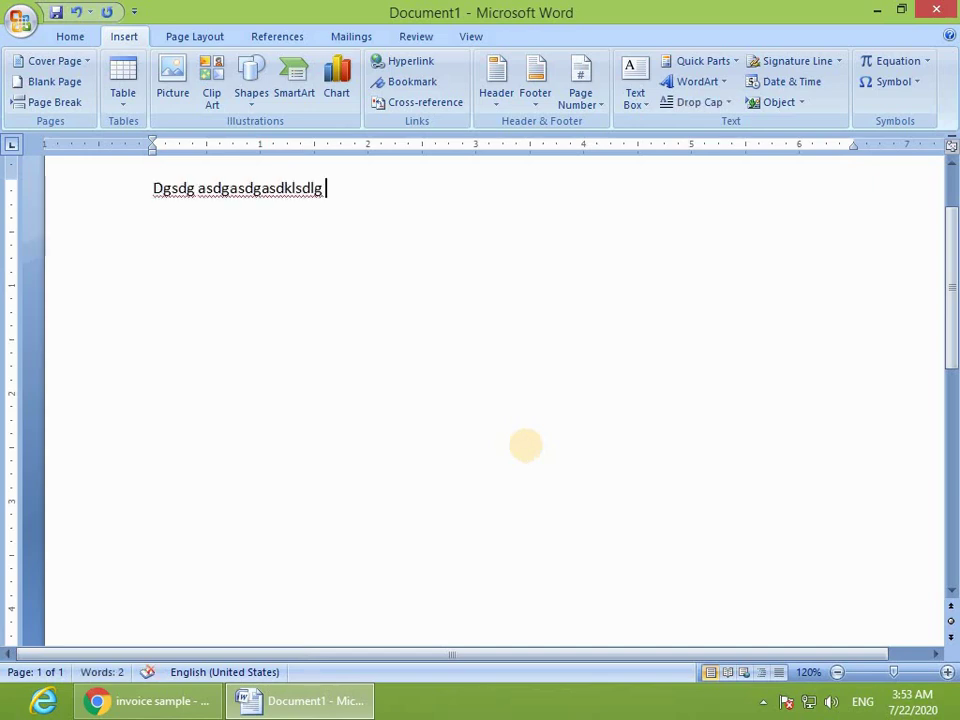
pyautogui.hotkey('ctrl', 'alt', 's')
pyautogui.write('dgsdgkgasdl;das')
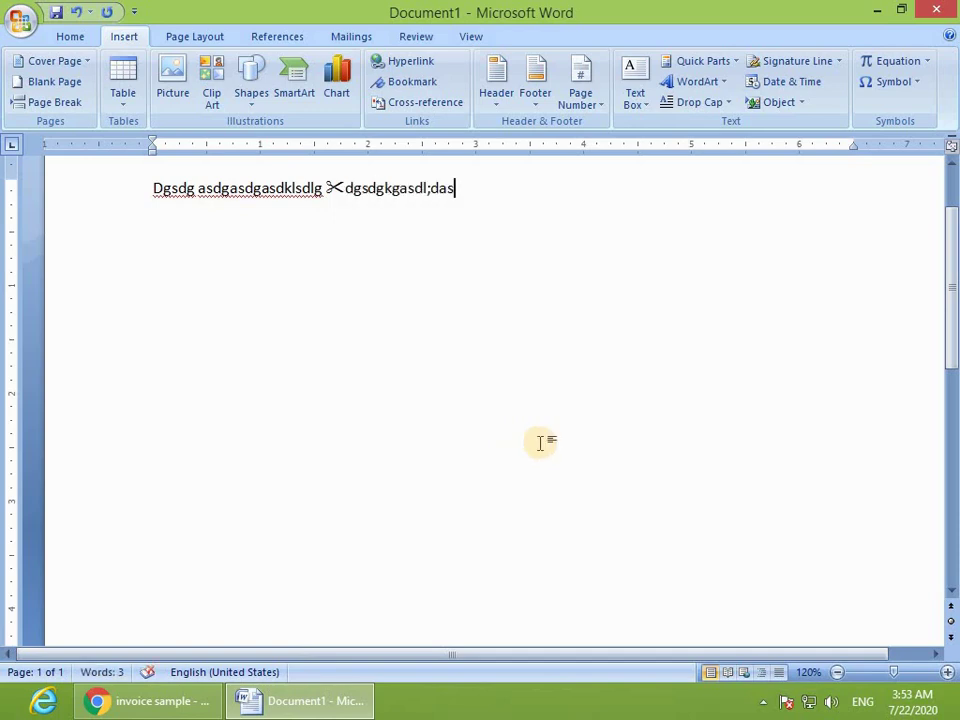
# Step: Enter Ctrl+Num 7 for the Wingdings smiley, but close the dialogs without assigning it
pyautogui.click(885, 82)
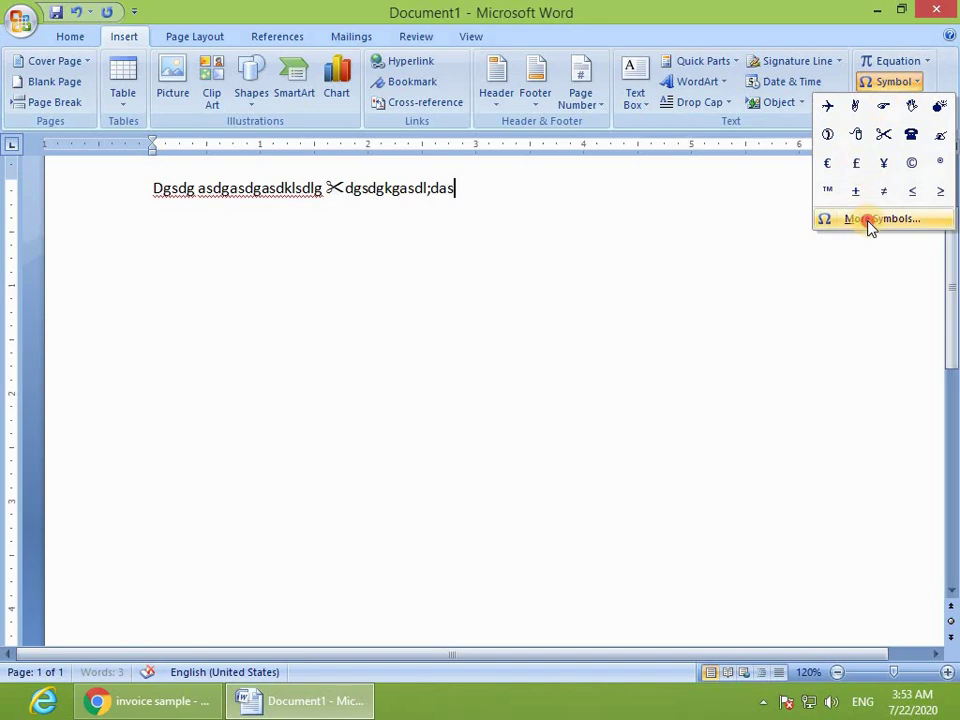
pyautogui.click(868, 222)
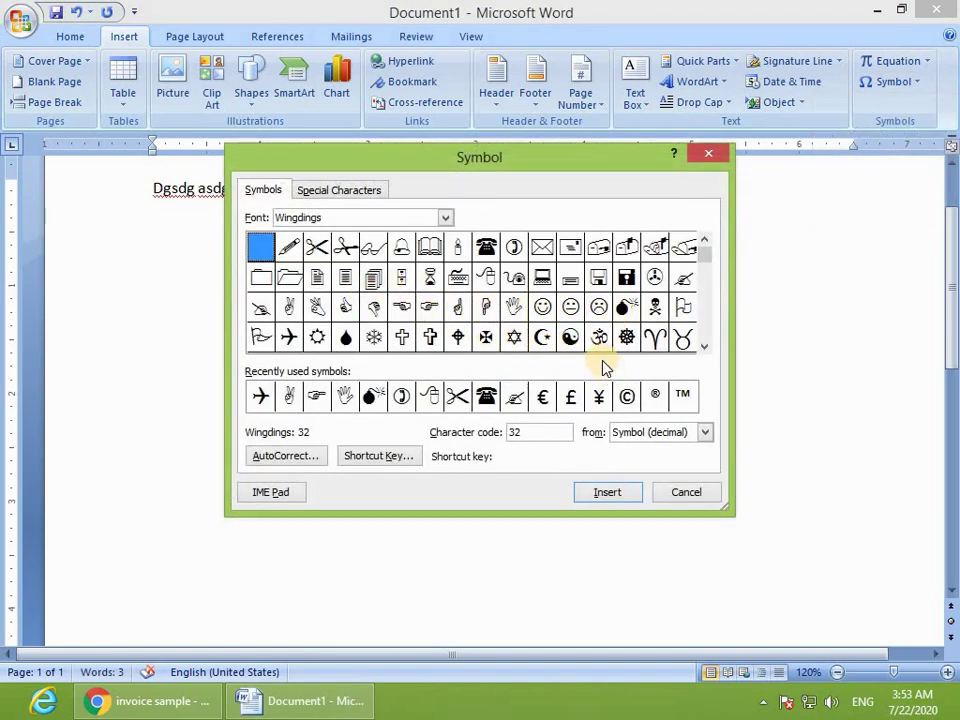
pyautogui.click(541, 307)
pyautogui.click(378, 455)
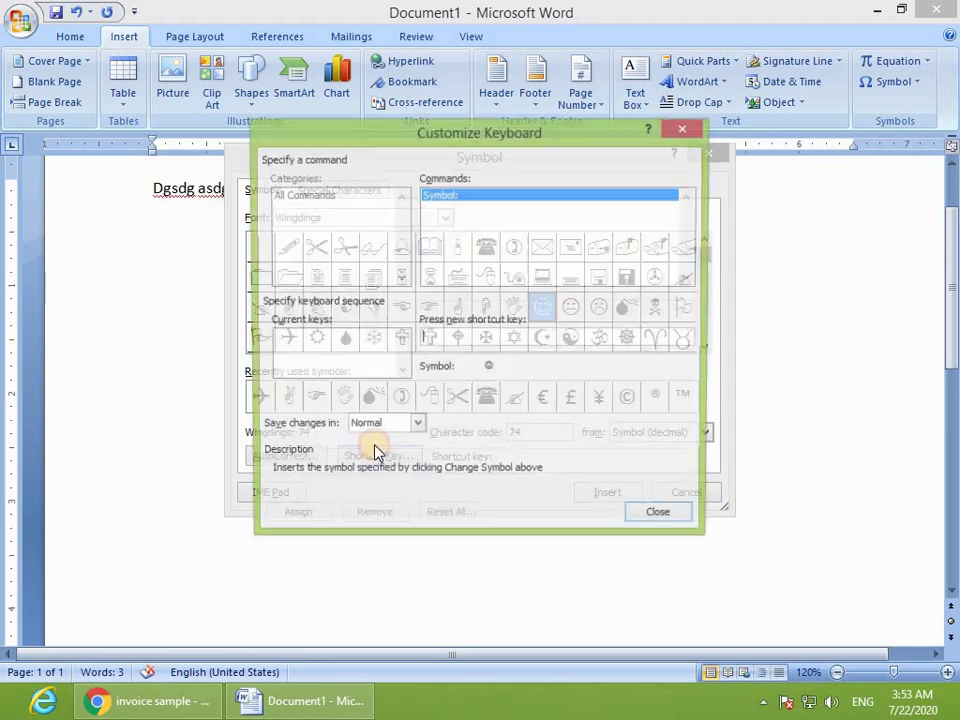
pyautogui.press('ctrl+KP_7')
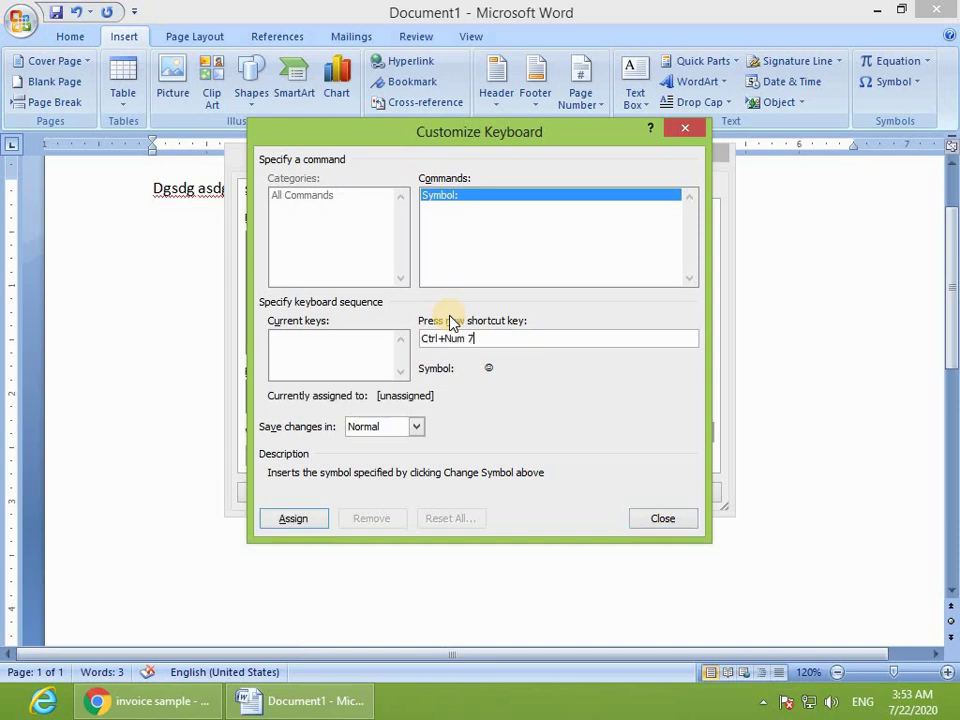
pyautogui.click(665, 517)
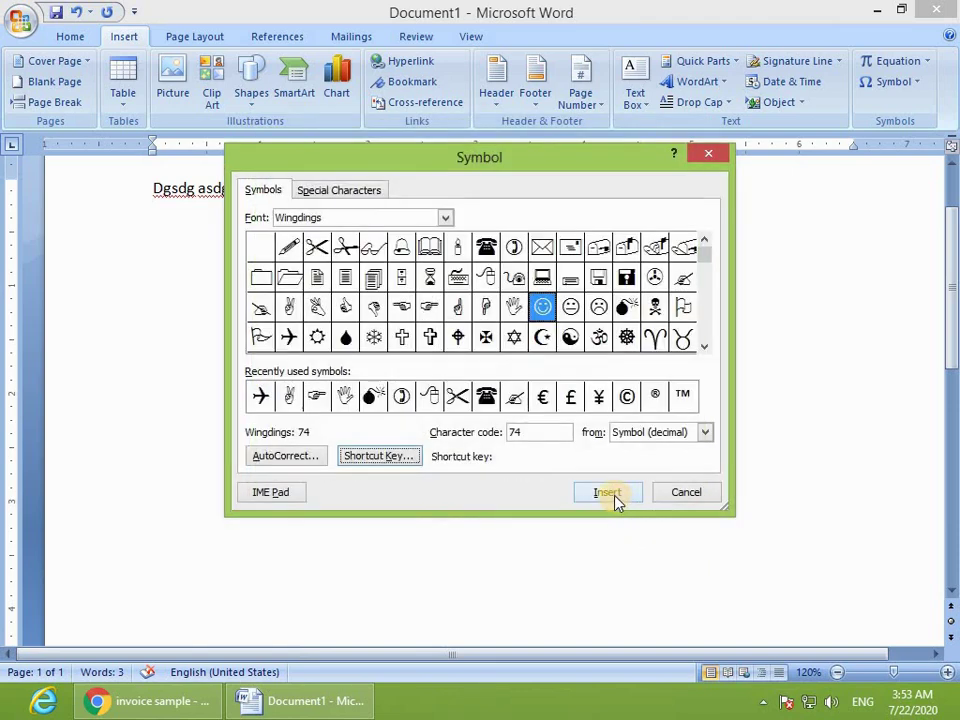
pyautogui.click(676, 490)
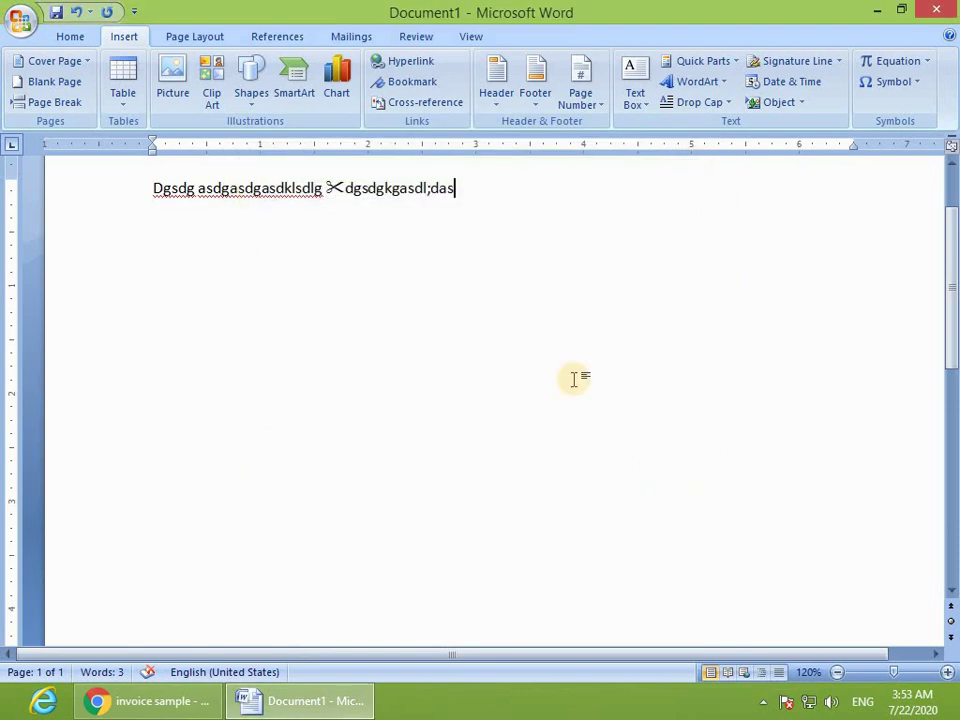
# Step: Assign Ctrl+Num 7 to the Wingdings smiley, then select all the text and enlarge its font
pyautogui.click(873, 92)
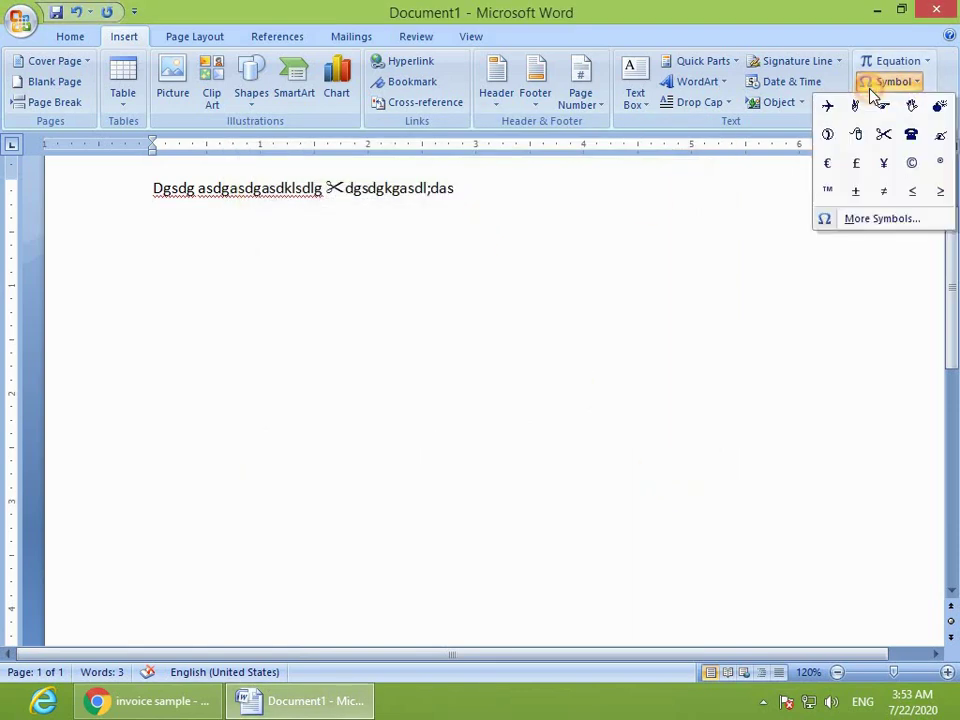
pyautogui.click(866, 222)
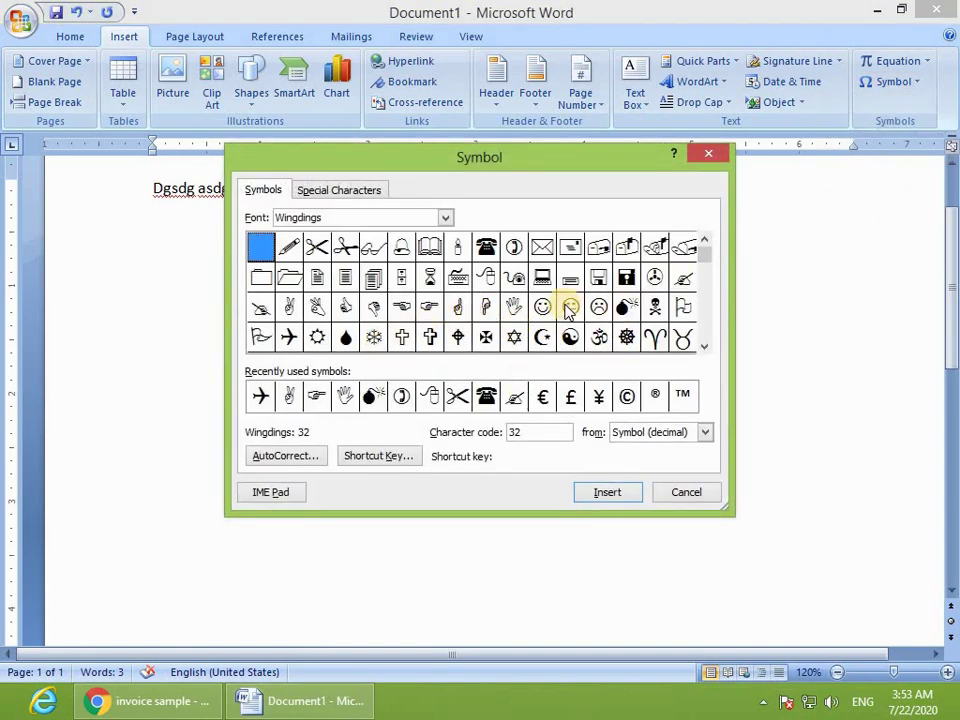
pyautogui.click(542, 306)
pyautogui.click(366, 456)
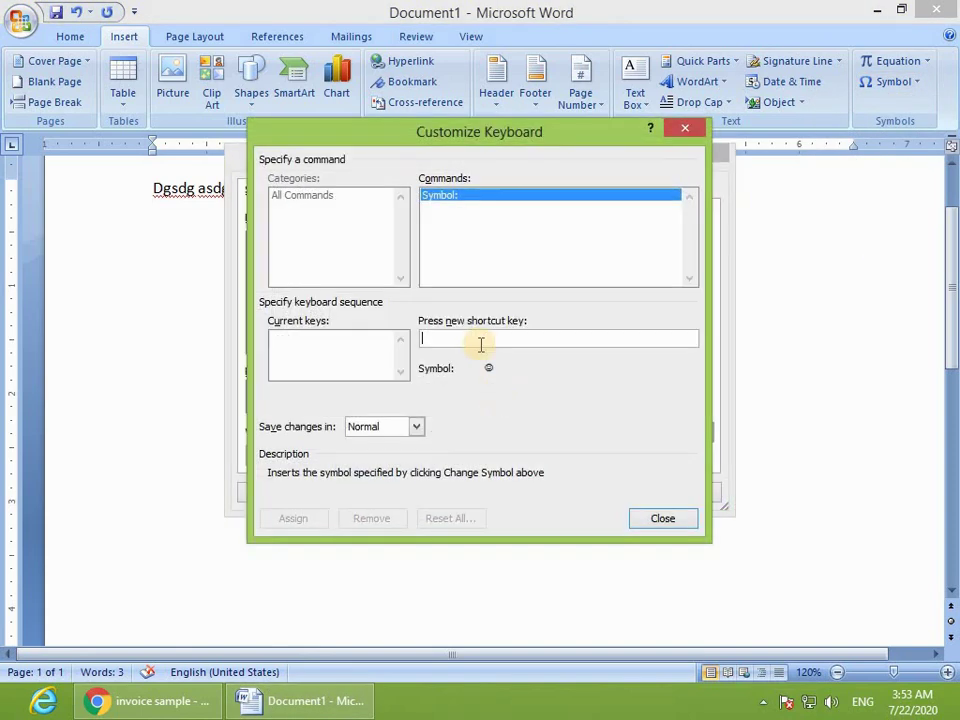
pyautogui.click(452, 340)
pyautogui.press('ctrl+KP_7')
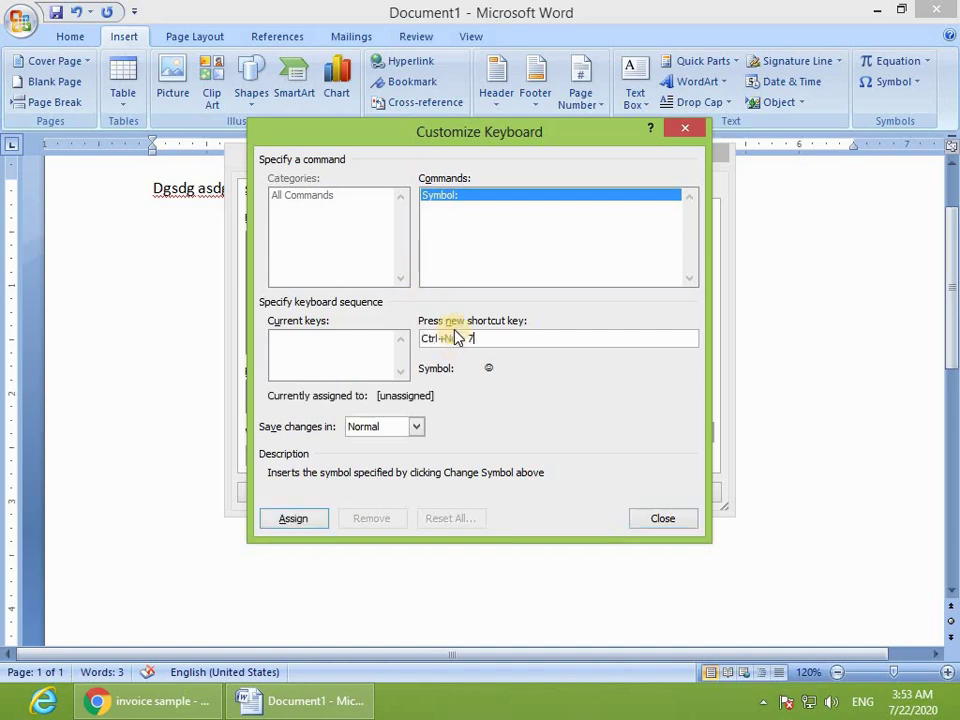
pyautogui.click(288, 522)
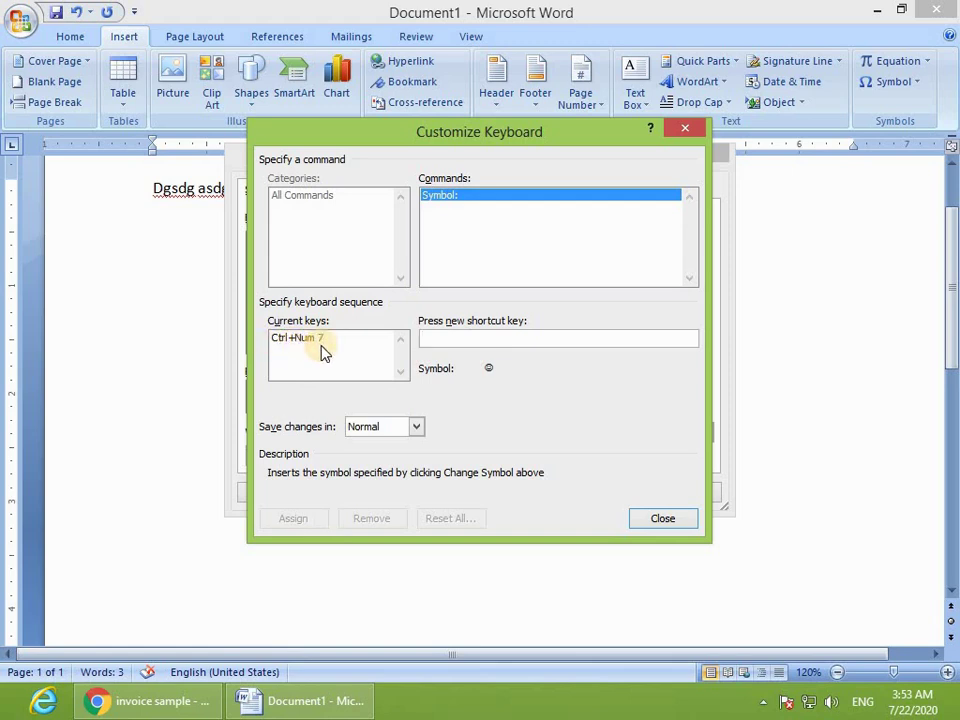
pyautogui.click(664, 518)
pyautogui.click(714, 490)
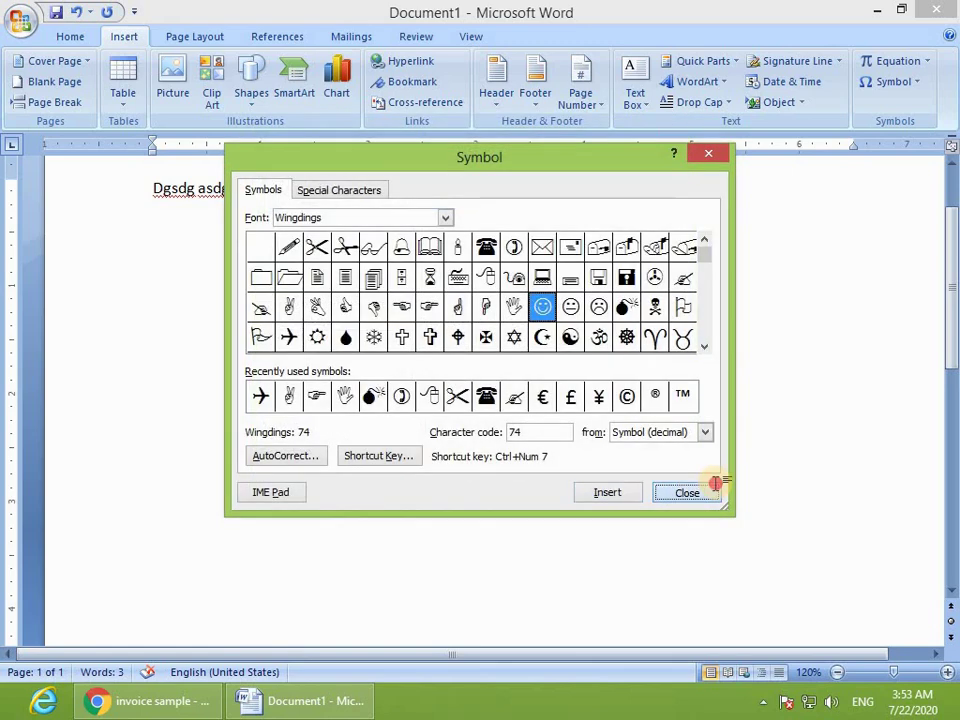
pyautogui.hotkey('ctrl', 'a')
pyautogui.hotkey('ctrl', 'shift', '.')
pyautogui.hotkey('ctrl', 'shift', '.')
pyautogui.hotkey('ctrl', 'shift', '.')
pyautogui.hotkey('ctrl', 'shift', '.')
pyautogui.hotkey('ctrl', 'shift', '.')
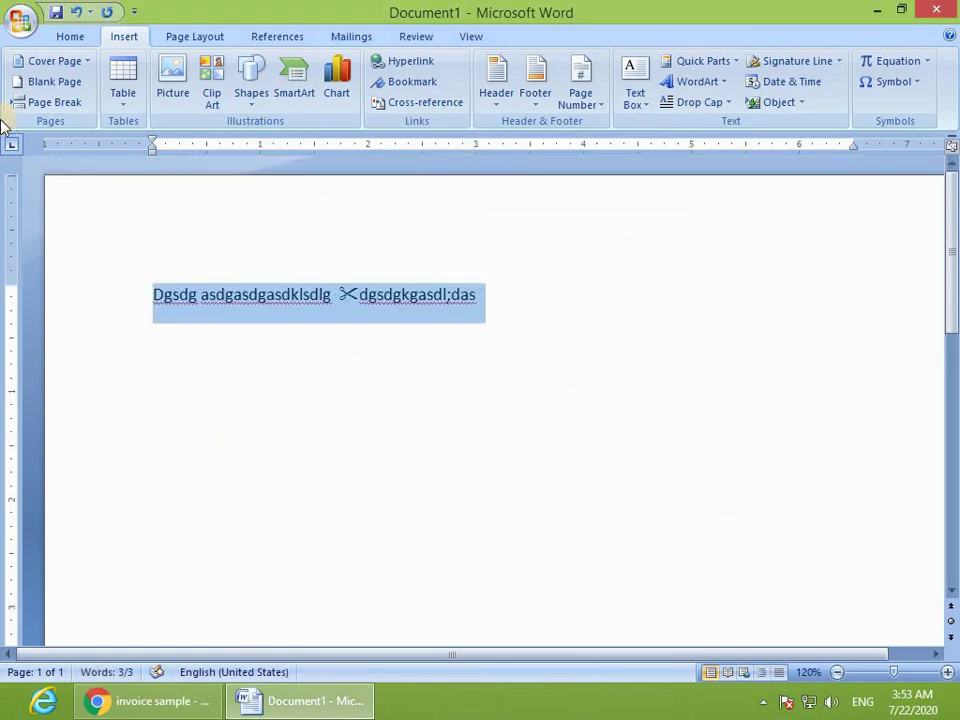
# Step: Type 'fsdjssdlgj' followed by rows of scissors and smiley symbols, wrapping onto a second scissors line
pyautogui.write('fsdjssdlgj')
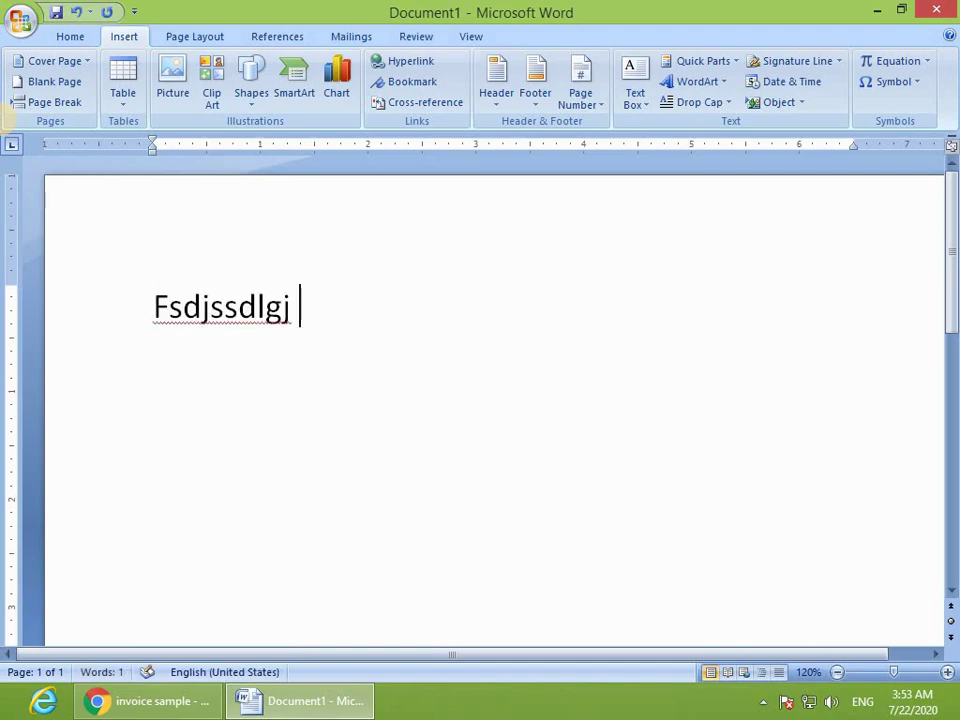
pyautogui.hotkey('ctrl', 'alt', 's')
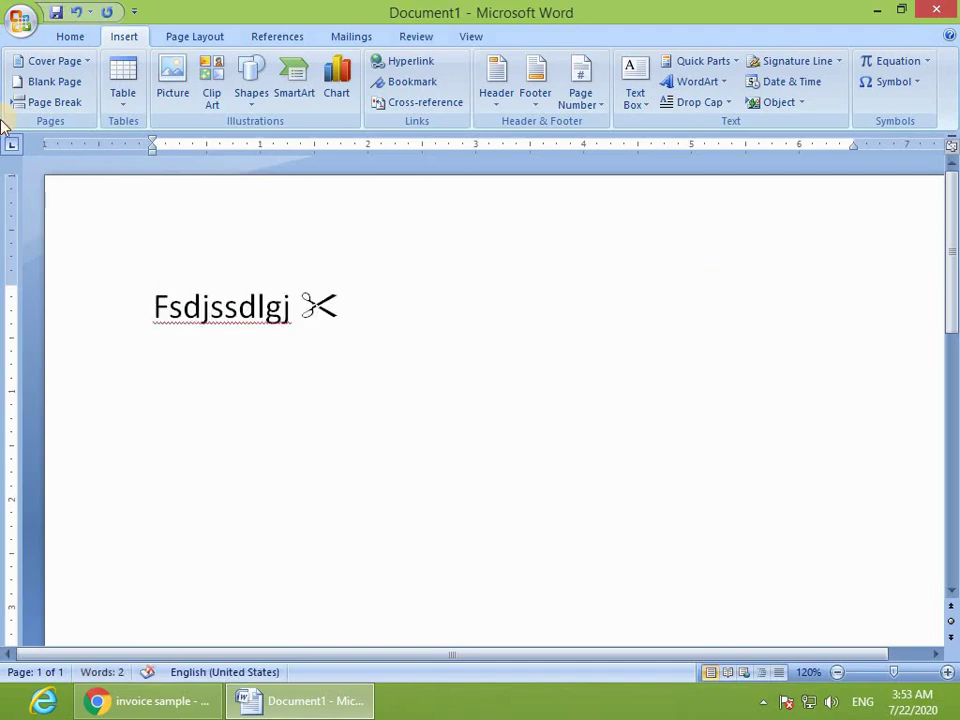
pyautogui.hotkey('ctrl', 'alt', 'j')
pyautogui.hotkey('ctrl', 'alt', 'j')
pyautogui.hotkey('ctrl', 'alt', 'j')
pyautogui.hotkey('ctrl', 'alt', 'j')
pyautogui.hotkey('ctrl', 'alt', 'j')
pyautogui.hotkey('ctrl', 'alt', 'j')
pyautogui.hotkey('ctrl', 'alt', 'j')
pyautogui.hotkey('ctrl', 'alt', 'j')
pyautogui.hotkey('ctrl', 'alt', 'j')
pyautogui.hotkey('ctrl', 'alt', 'j')
pyautogui.hotkey('ctrl', 'alt', 'j')
pyautogui.hotkey('ctrl', 'alt', 'j')
pyautogui.hotkey('ctrl', 'alt', 'j')
pyautogui.hotkey('ctrl', 'alt', 'j')
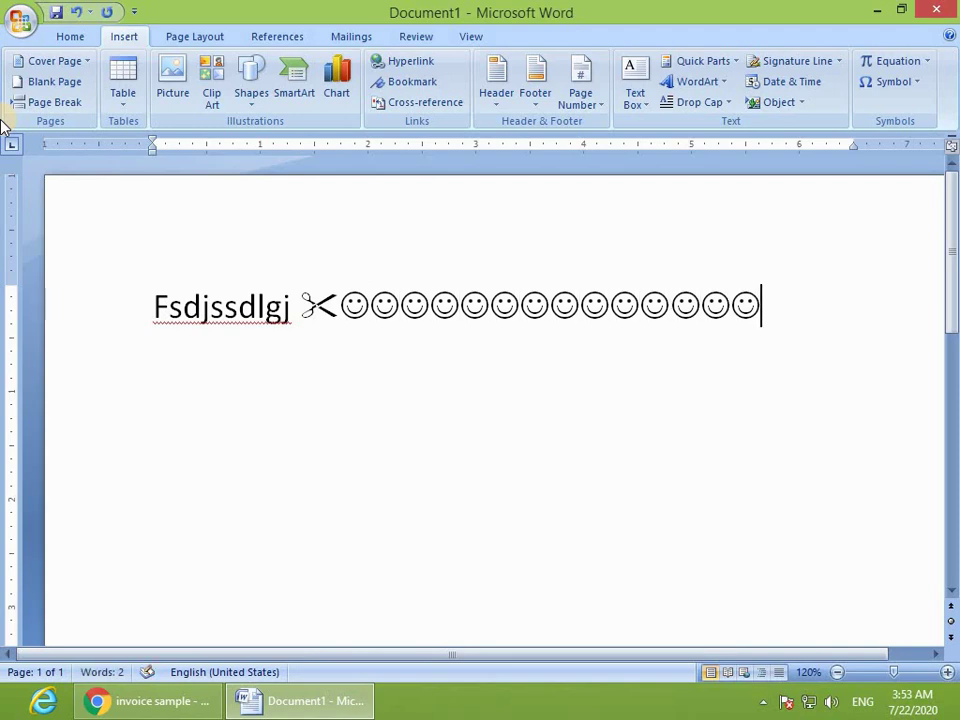
pyautogui.hotkey('ctrl', 'alt', 's')
pyautogui.hotkey('ctrl', 'alt', 's')
pyautogui.hotkey('ctrl', 'alt', 's')
pyautogui.hotkey('ctrl', 'alt', 's')
pyautogui.hotkey('ctrl', 'alt', 's')
pyautogui.hotkey('ctrl', 'alt', 's')
pyautogui.hotkey('ctrl', 'alt', 's')
pyautogui.hotkey('ctrl', 'alt', 's')
pyautogui.hotkey('ctrl', 'alt', 's')
pyautogui.hotkey('ctrl', 'alt', 's')
pyautogui.hotkey('ctrl', 'alt', 's')
pyautogui.hotkey('ctrl', 'alt', 's')
pyautogui.hotkey('ctrl', 'alt', 's')
pyautogui.hotkey('ctrl', 'alt', 's')
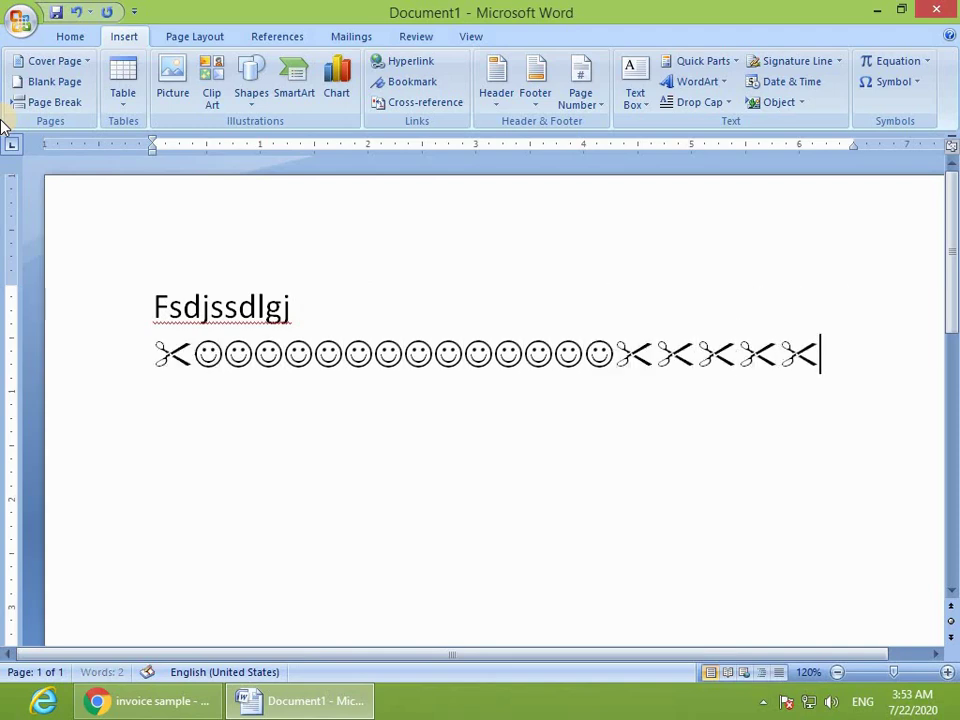
pyautogui.hotkey('ctrl', 'alt', 's')
pyautogui.hotkey('ctrl', 'alt', 's')
pyautogui.hotkey('ctrl', 'alt', 's')
pyautogui.hotkey('ctrl', 'alt', 's')
pyautogui.hotkey('ctrl', 'alt', 's')
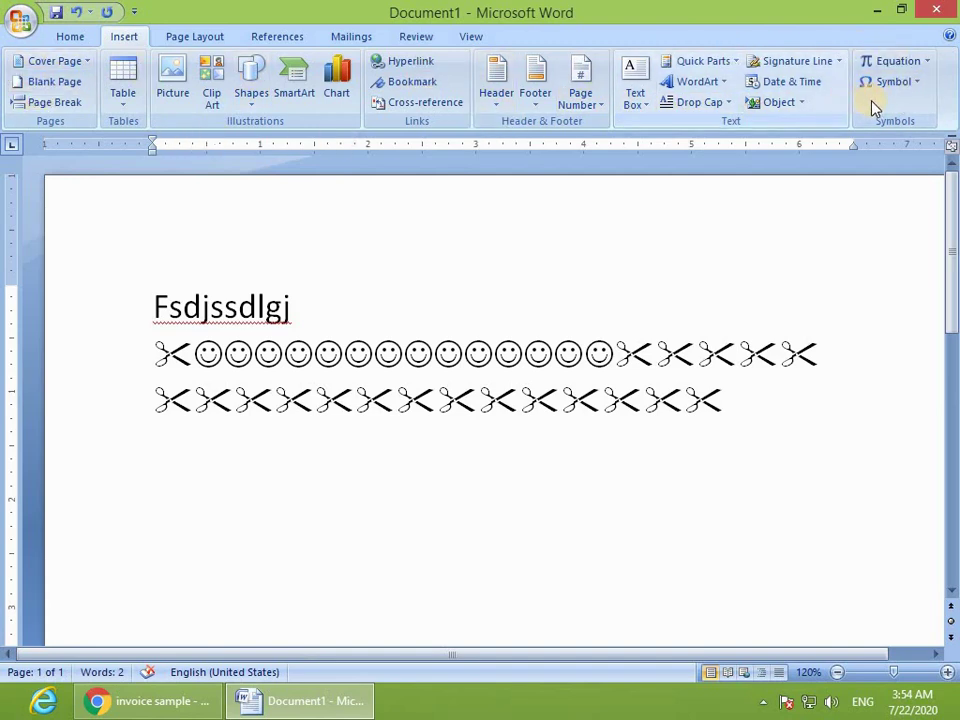
pyautogui.click(196, 37)
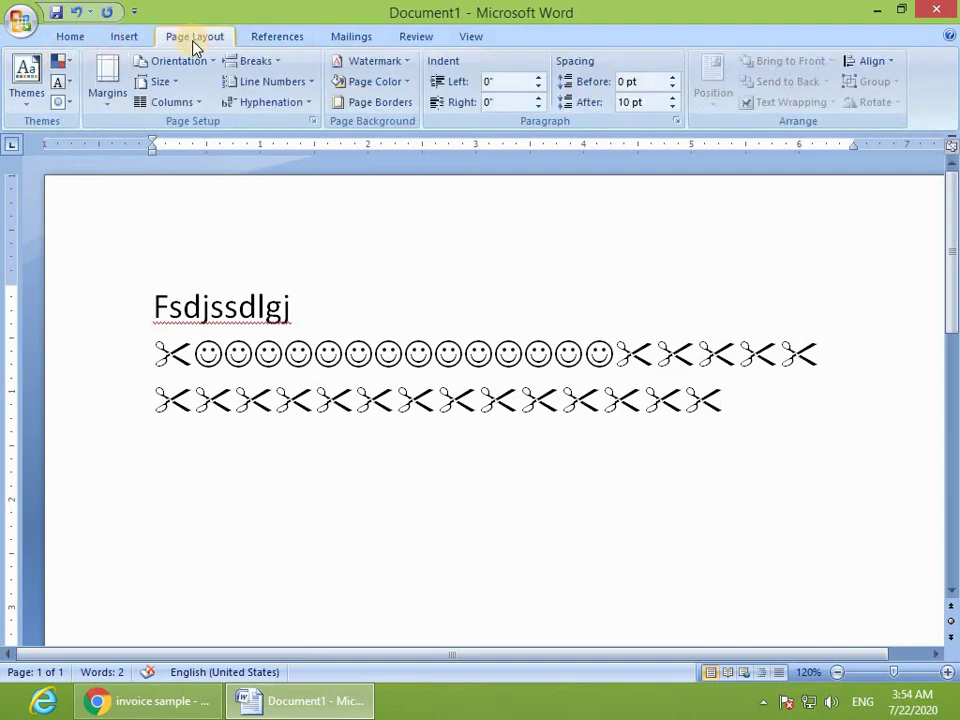